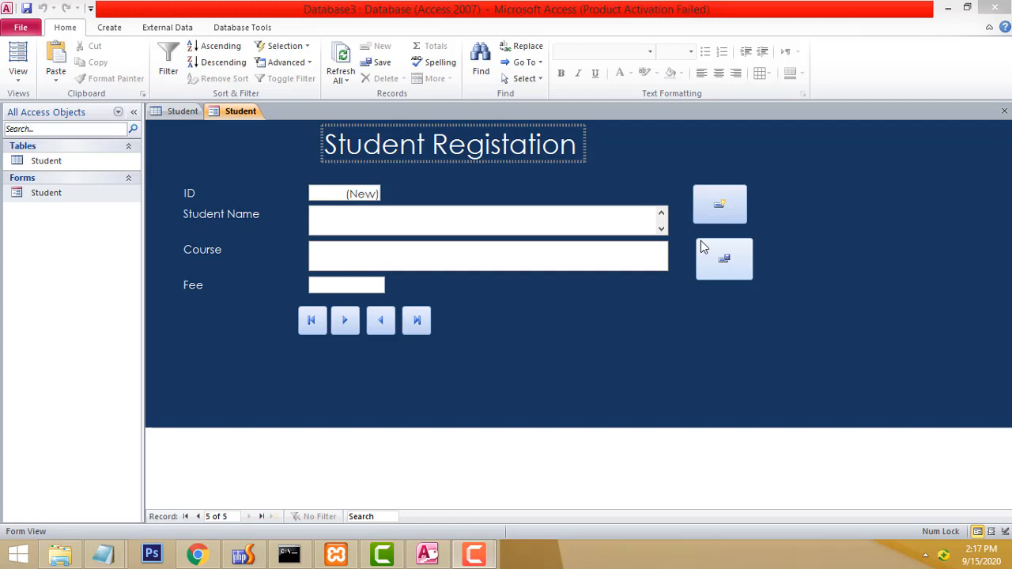
# Save the current record and test the First, Next and Previous record navigation buttons.
pyautogui.click(700, 240)
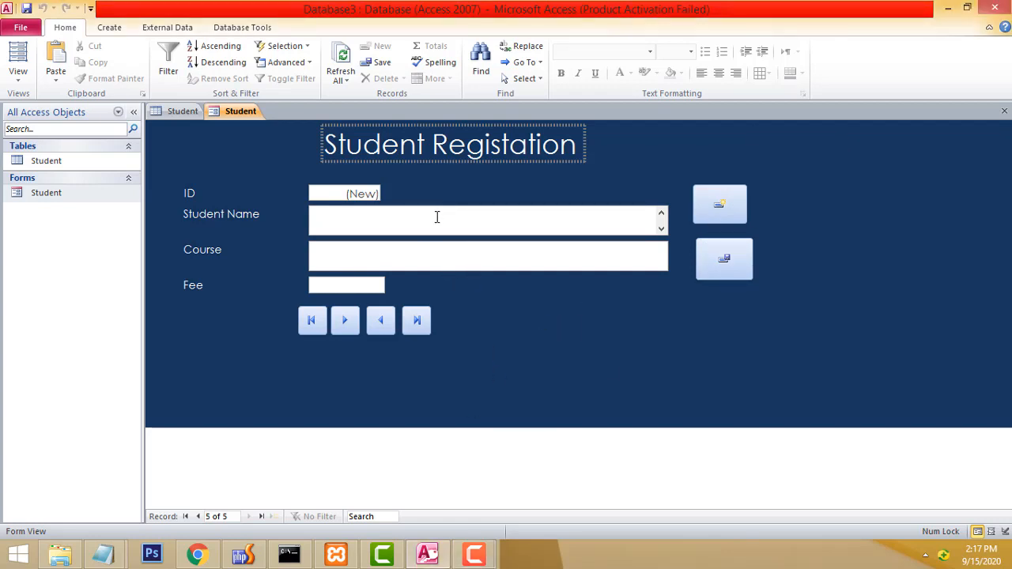
pyautogui.click(311, 324)
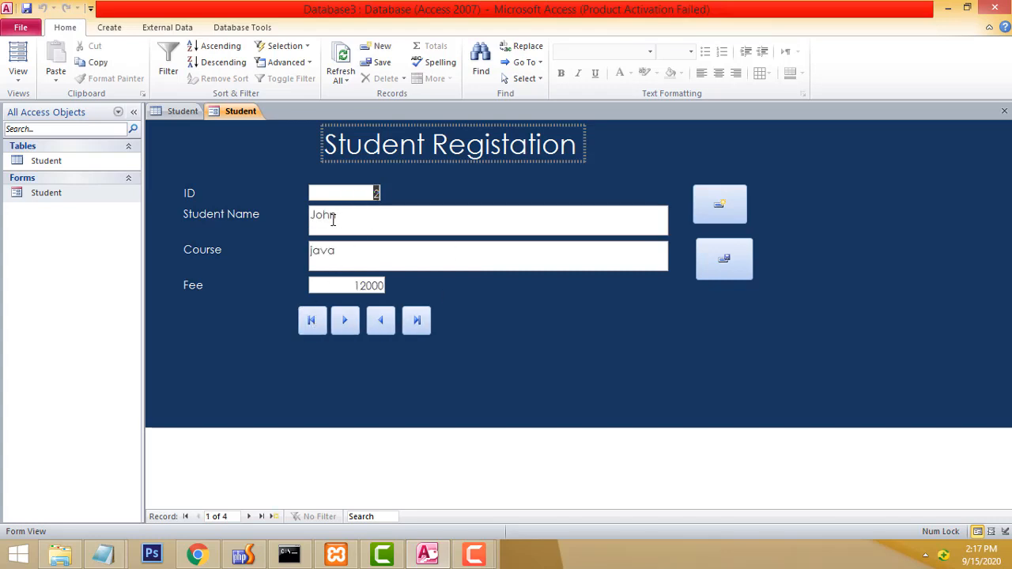
pyautogui.click(349, 326)
pyautogui.click(347, 327)
pyautogui.click(346, 329)
pyautogui.click(347, 332)
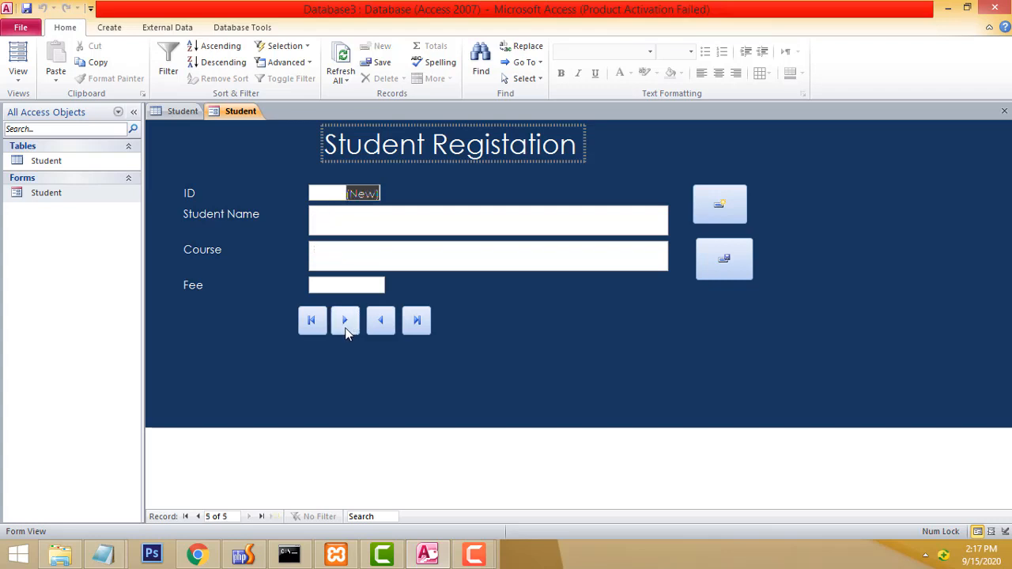
pyautogui.click(381, 325)
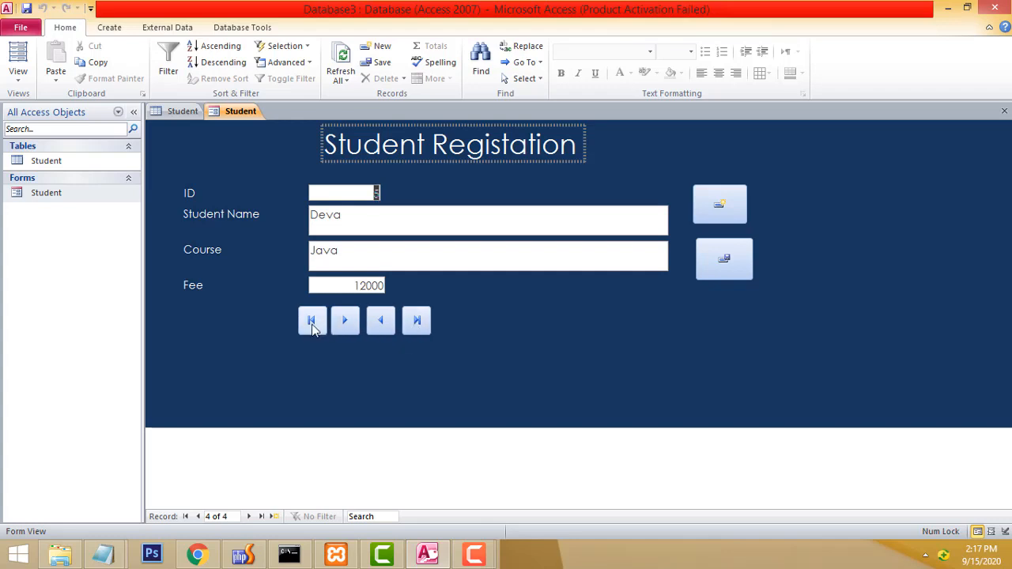
pyautogui.click(313, 324)
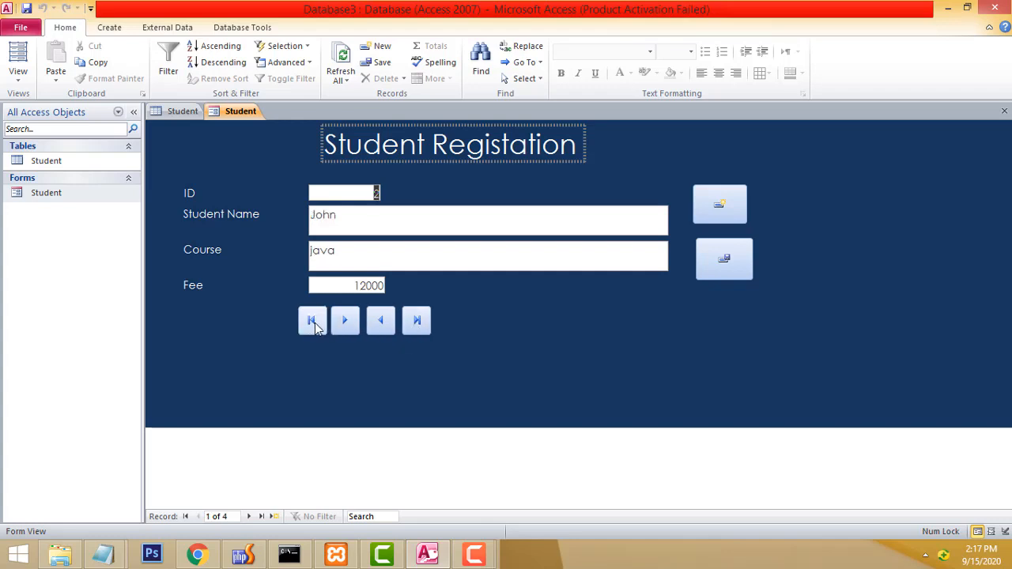
# Add a new record with a student's name, course Office and fee 10000; save it, then start a blank record.
pyautogui.click(719, 205)
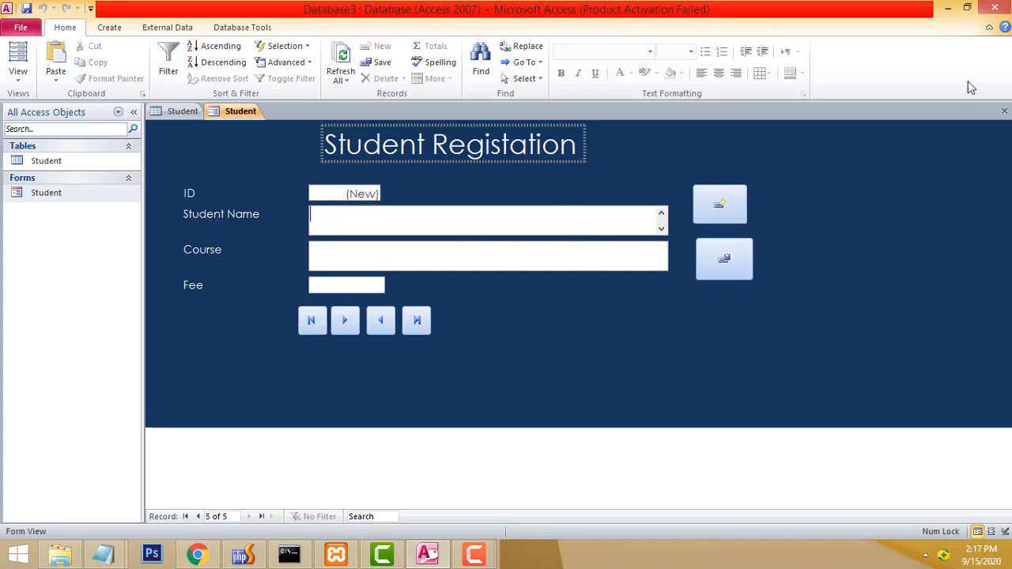
pyautogui.write('Peterq')
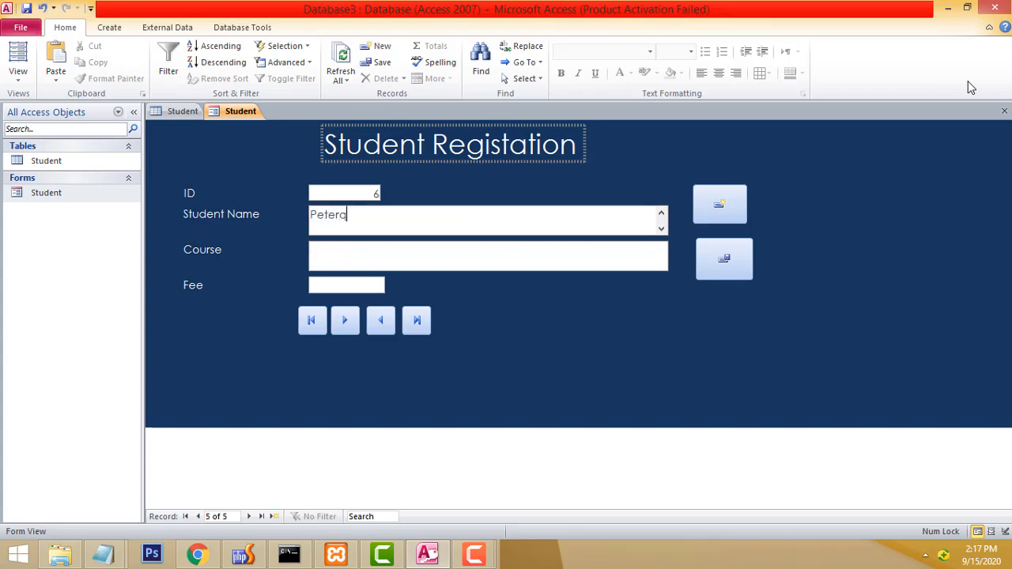
pyautogui.press('BackSpace')
pyautogui.press('Tab')
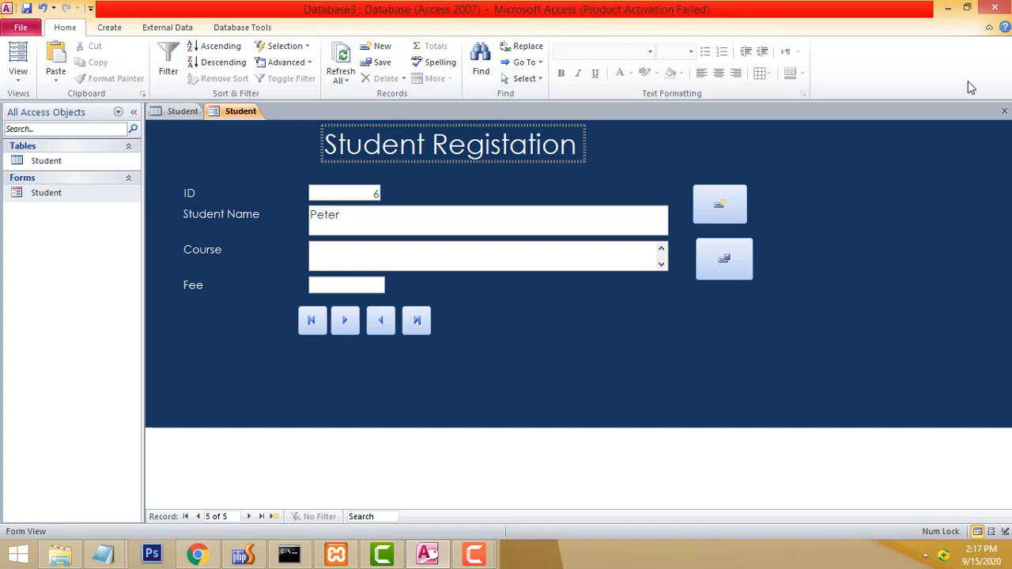
pyautogui.write('Office')
pyautogui.click(345, 287)
pyautogui.write('10000')
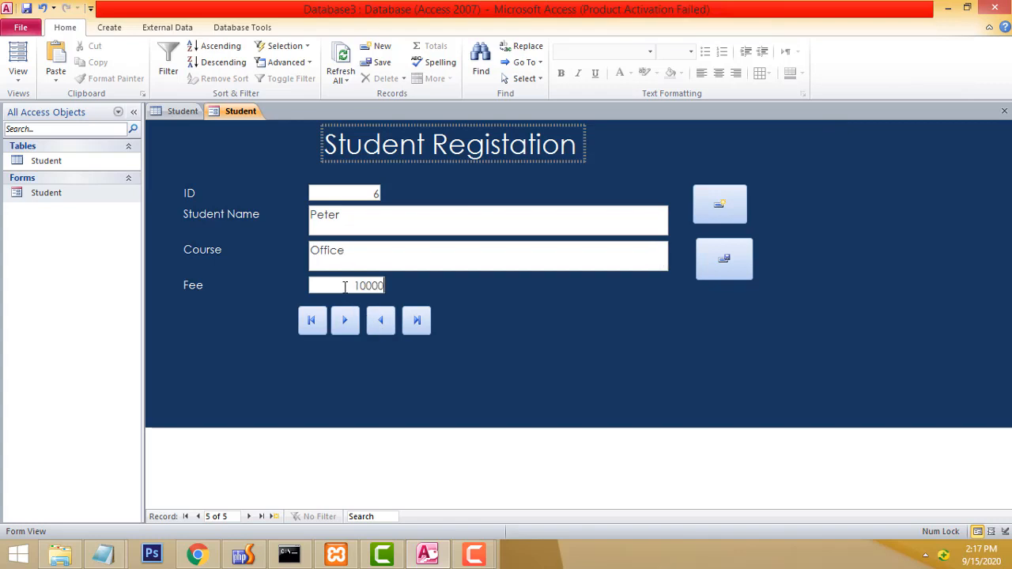
pyautogui.click(725, 259)
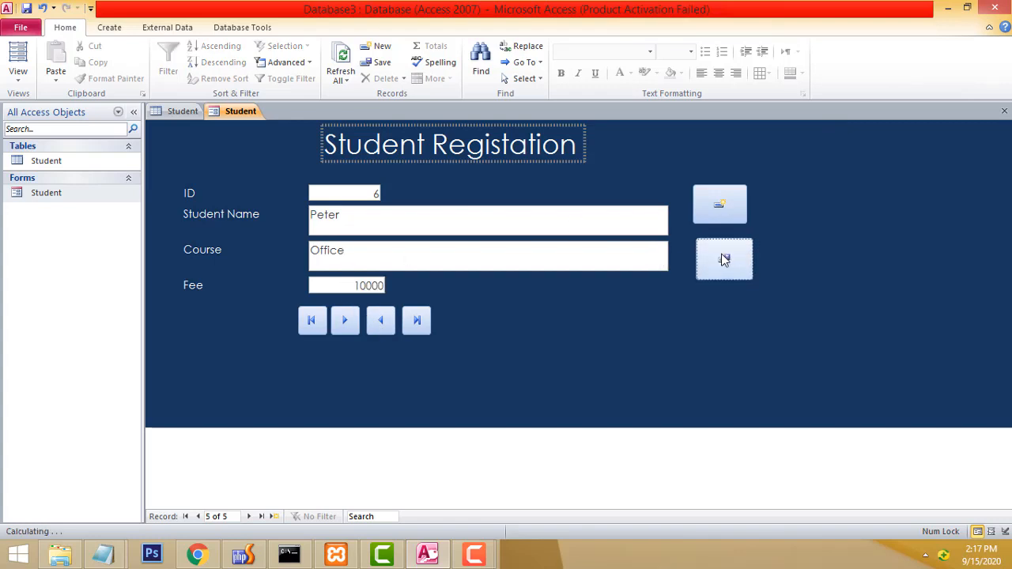
pyautogui.click(716, 205)
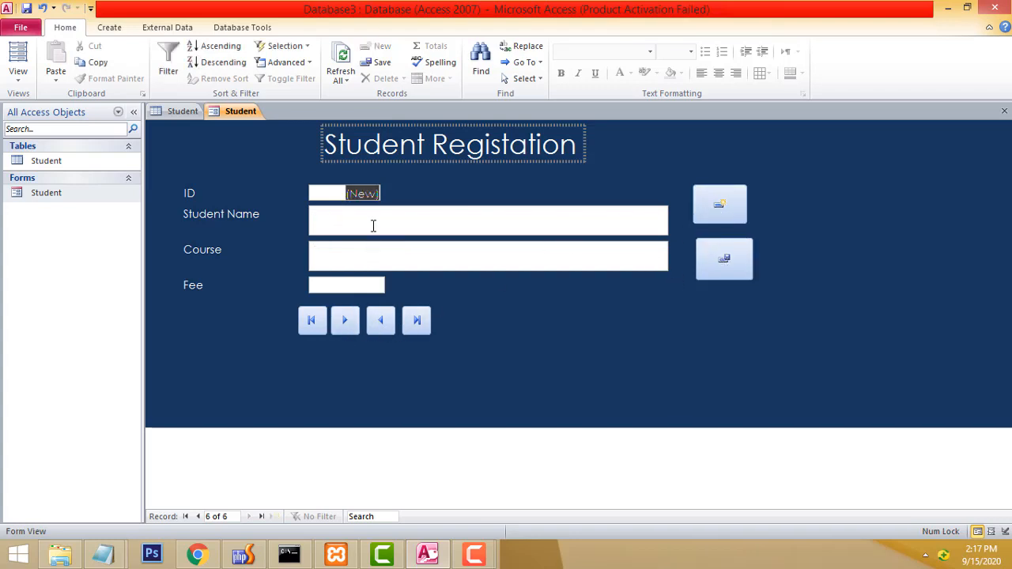
# Enter a student's name with course Vb and fee 12000, and save the record.
pyautogui.click(407, 214)
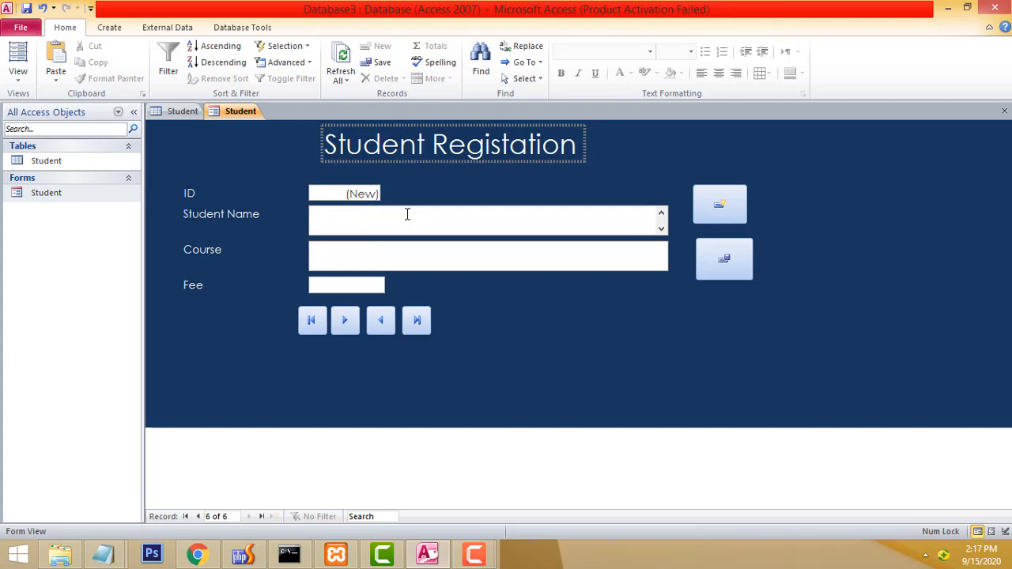
pyautogui.write('Rajesh')
pyautogui.press('Tab')
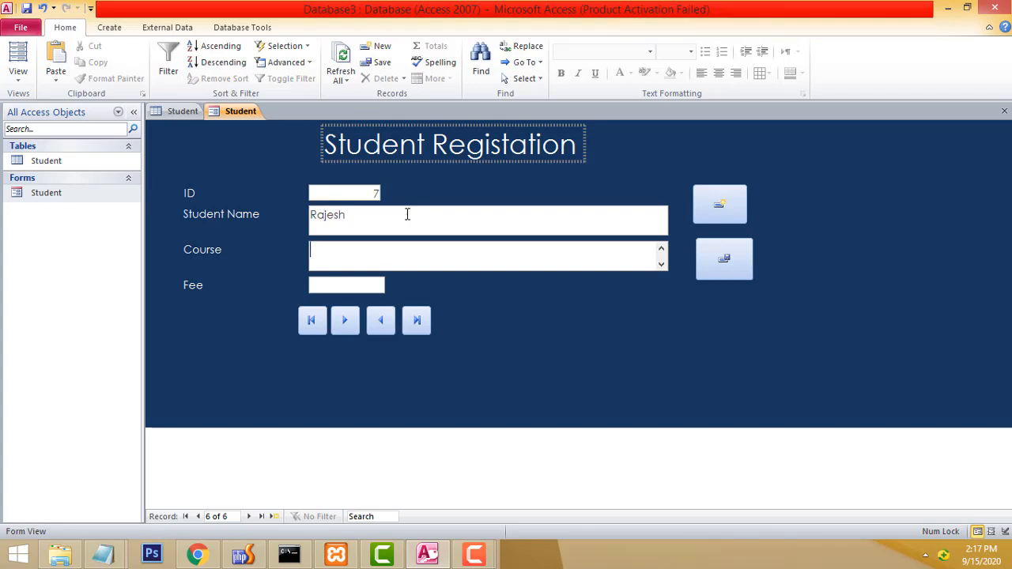
pyautogui.write('Vb')
pyautogui.write('12000')
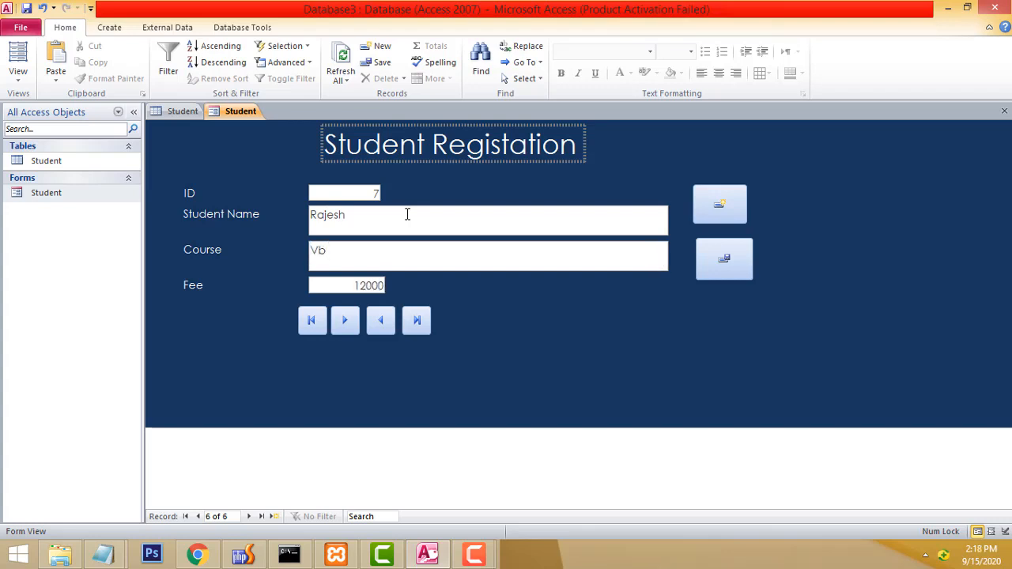
pyautogui.click(714, 258)
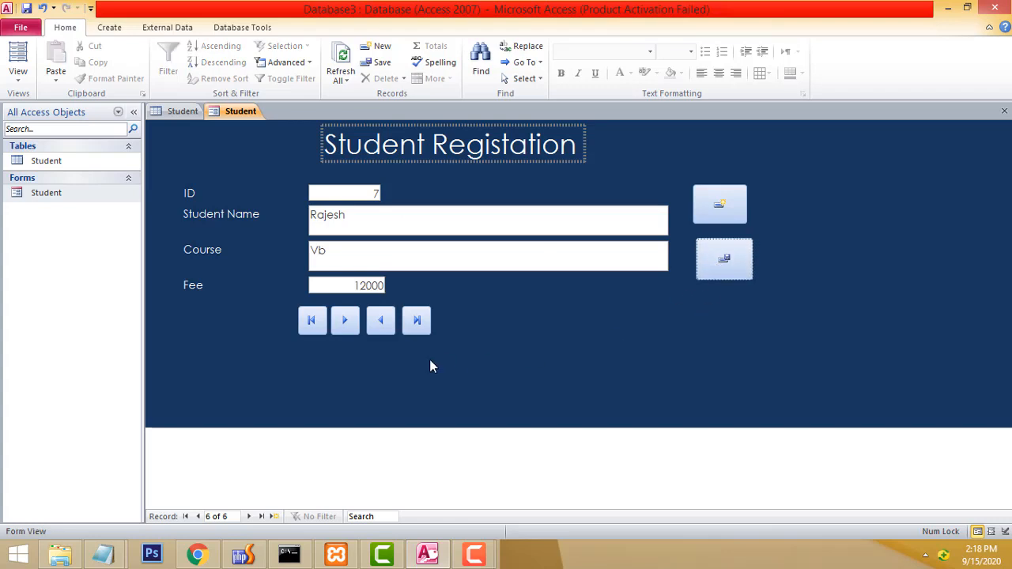
# Jump to the first and last records, then step back to record 2 of 6.
pyautogui.click(310, 319)
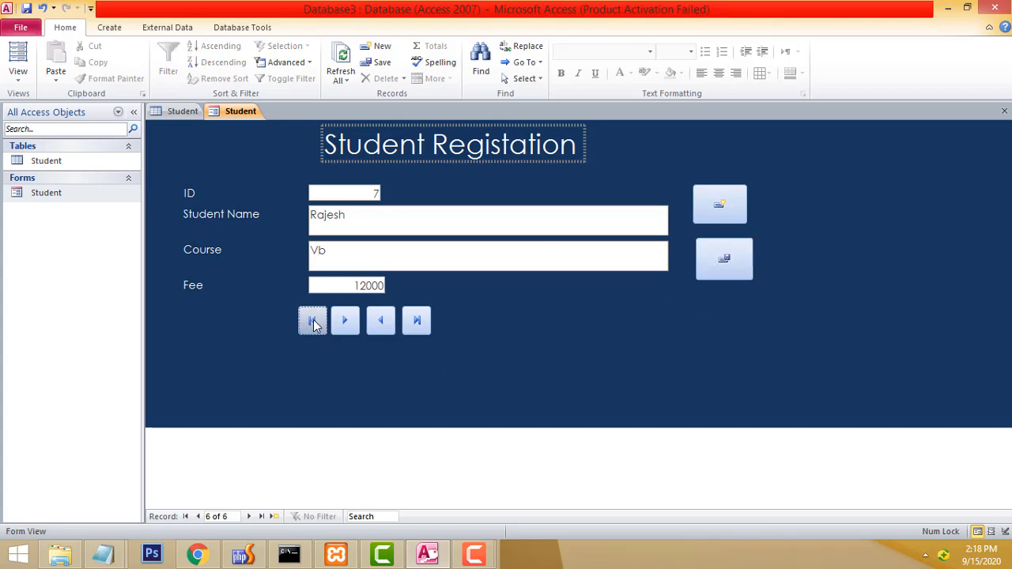
pyautogui.click(417, 321)
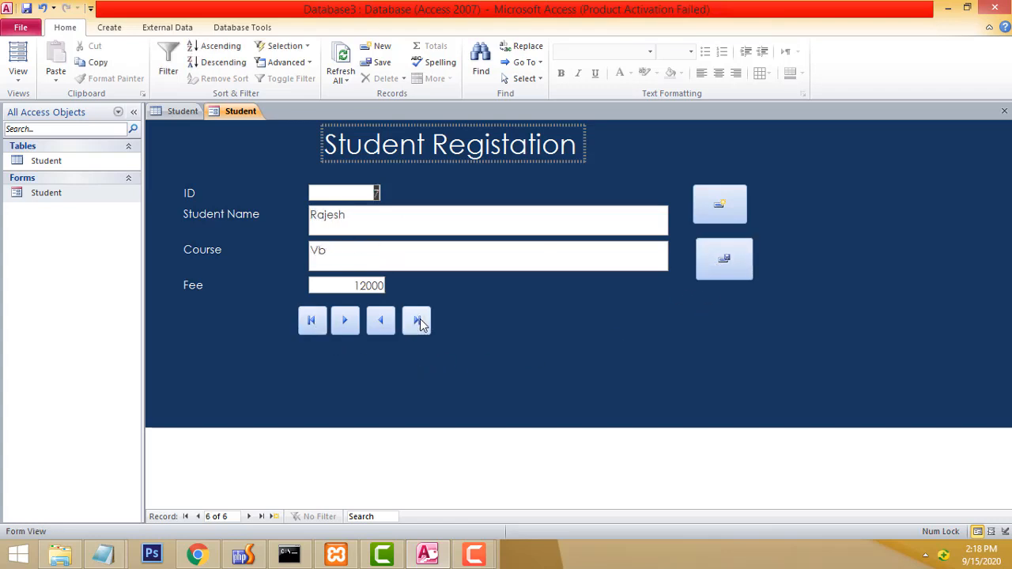
pyautogui.click(379, 326)
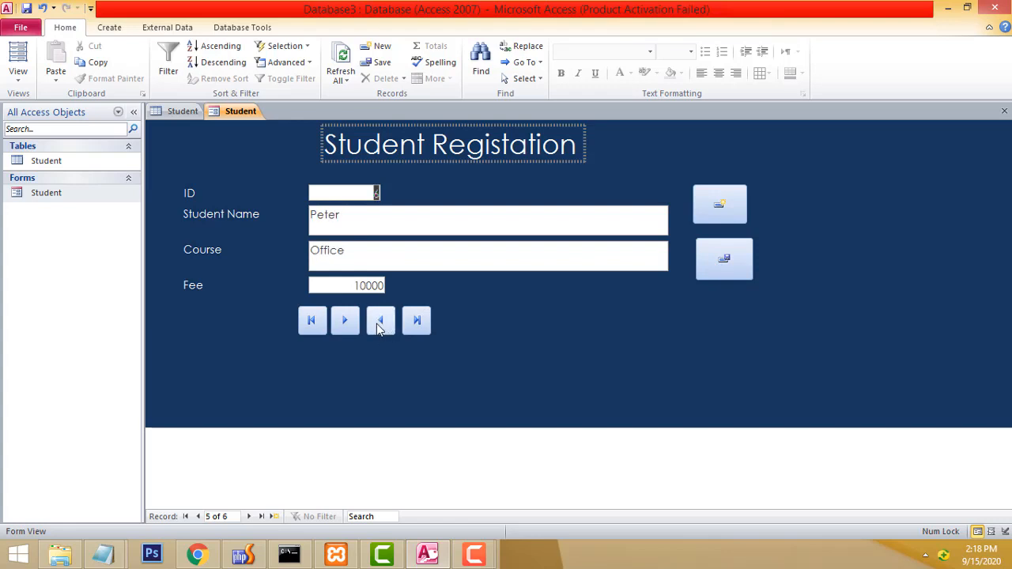
pyautogui.click(379, 327)
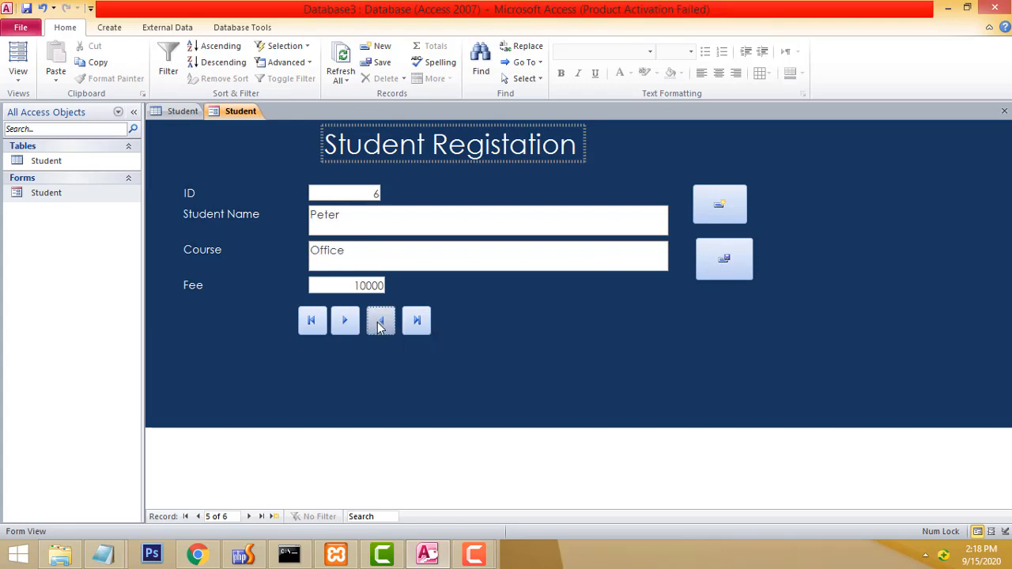
pyautogui.click(378, 327)
pyautogui.click(378, 327)
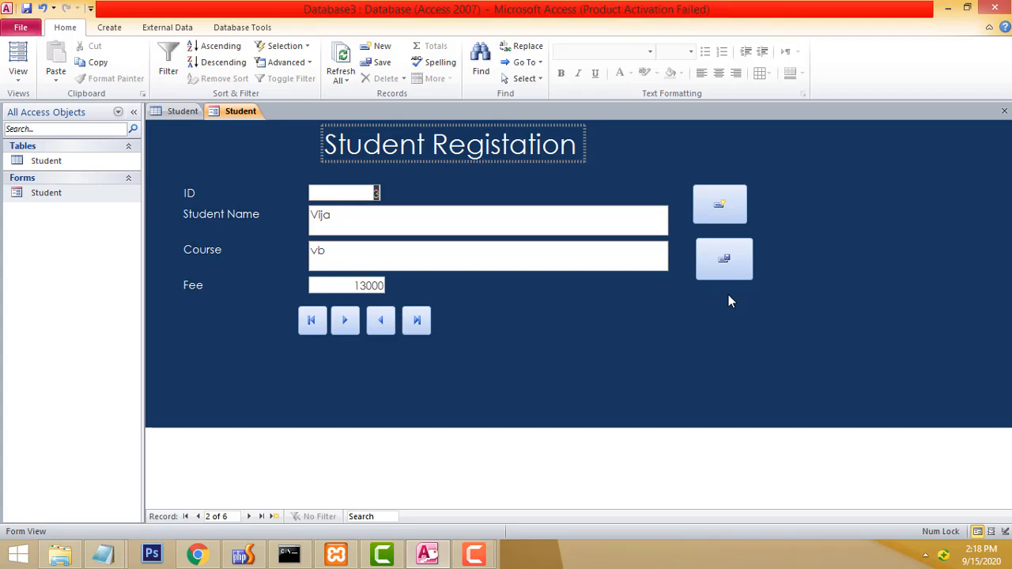
# From File > New, name the blank database Payroll and create it.
pyautogui.click(21, 27)
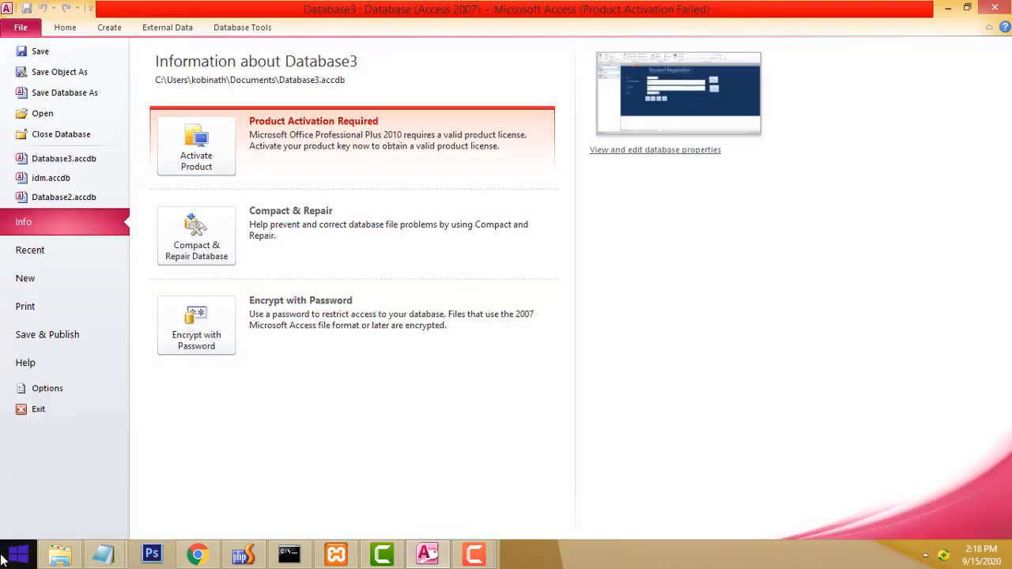
pyautogui.click(65, 28)
pyautogui.click(22, 32)
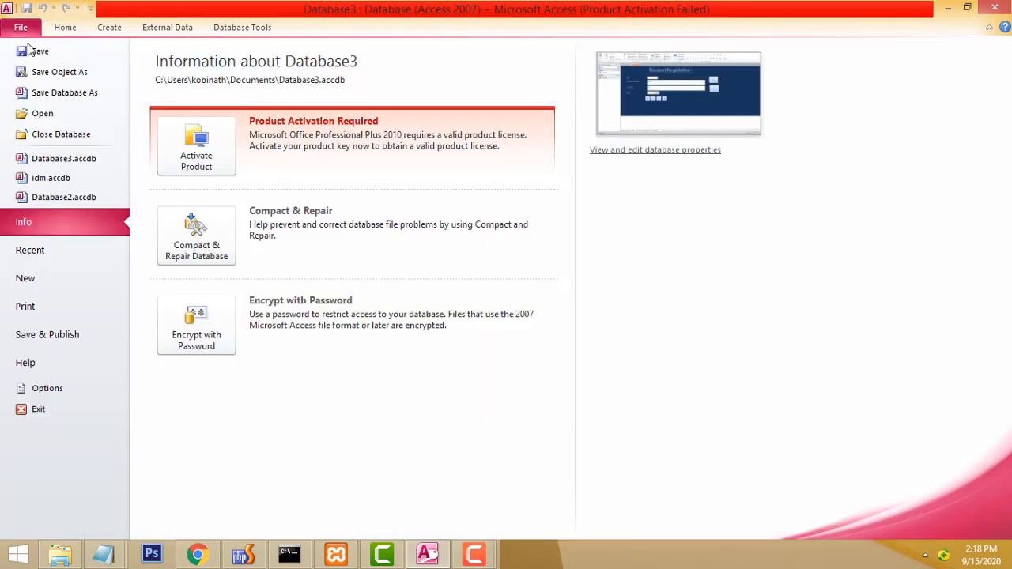
pyautogui.click(44, 280)
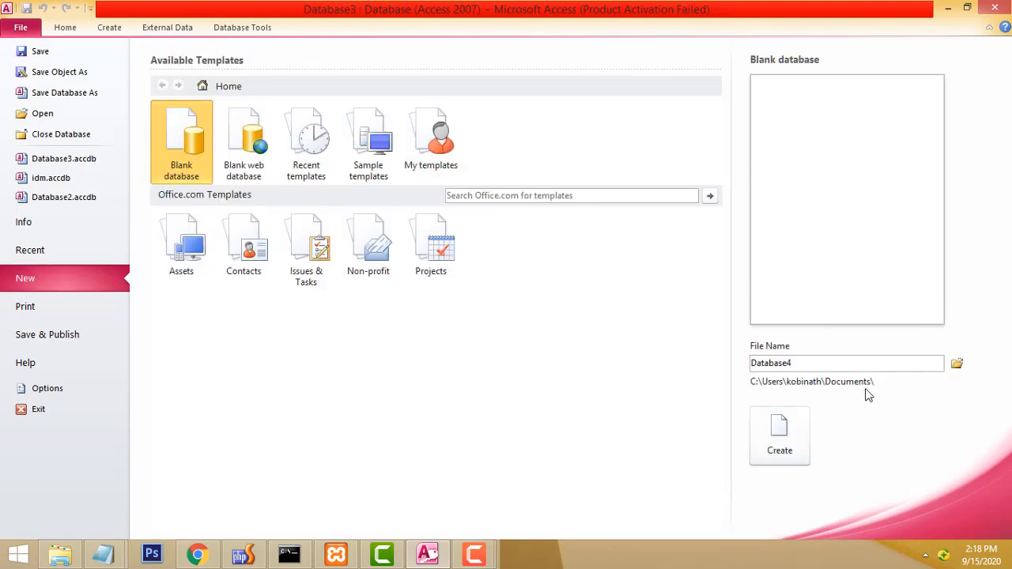
pyautogui.moveTo(803, 364); pyautogui.dragTo(618, 351)
pyautogui.doubleClick(819, 361)
pyautogui.write('E')
pyautogui.press('BackSpace')
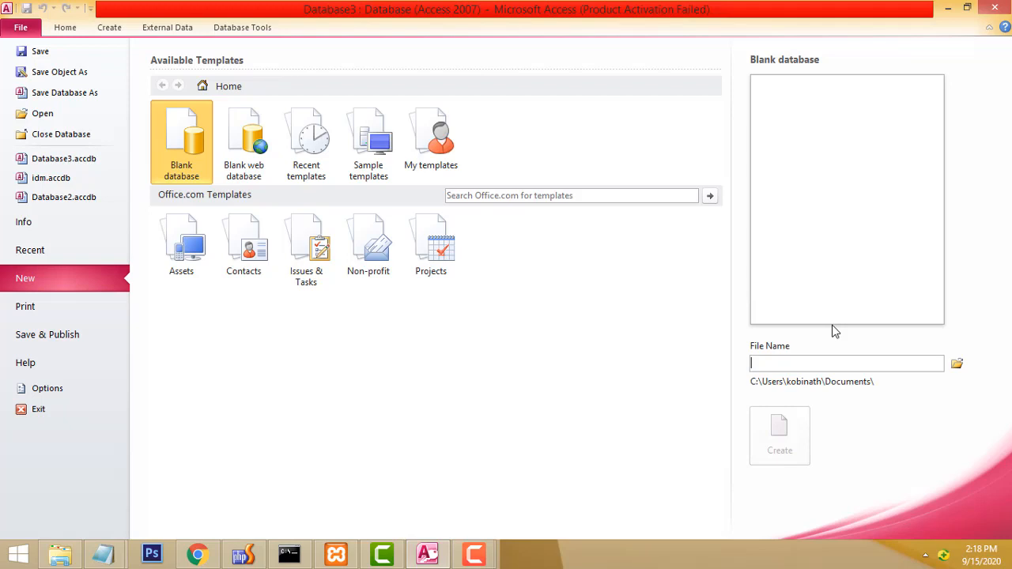
pyautogui.write('Pay')
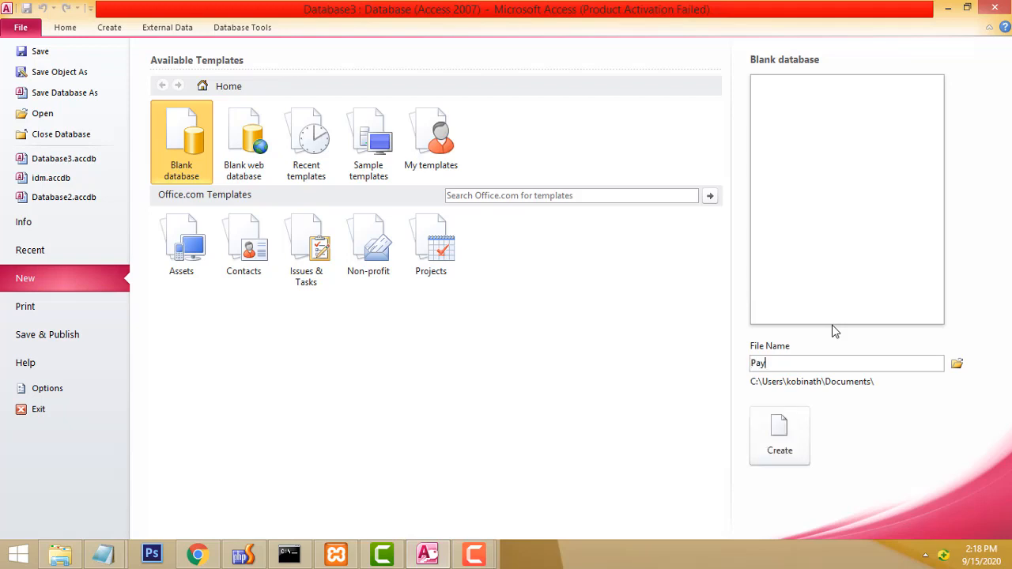
pyautogui.write('roll')
pyautogui.click(779, 431)
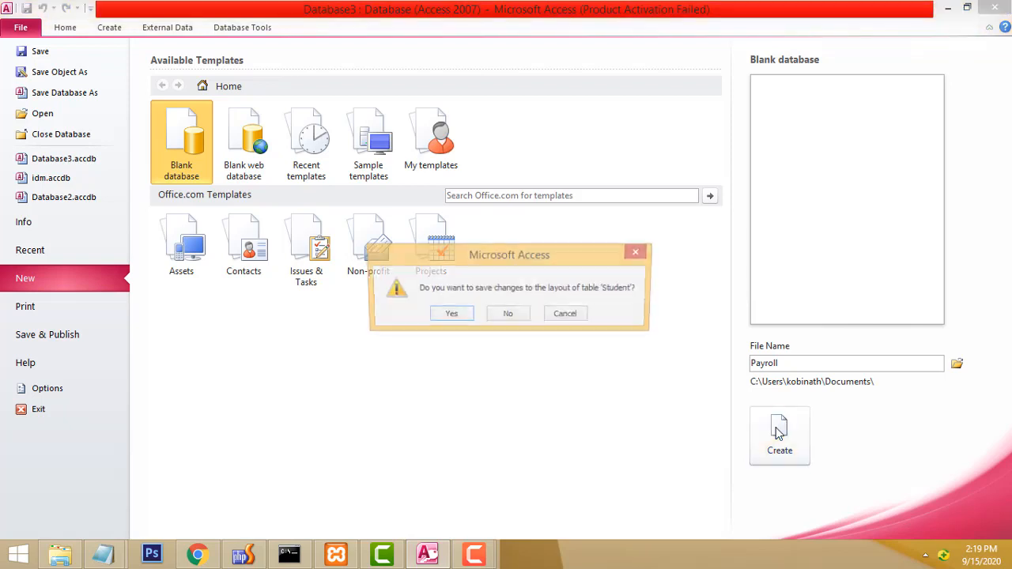
# Save the Student layout changes, then open Table1 in Design View, saving it as employee.
pyautogui.click(460, 319)
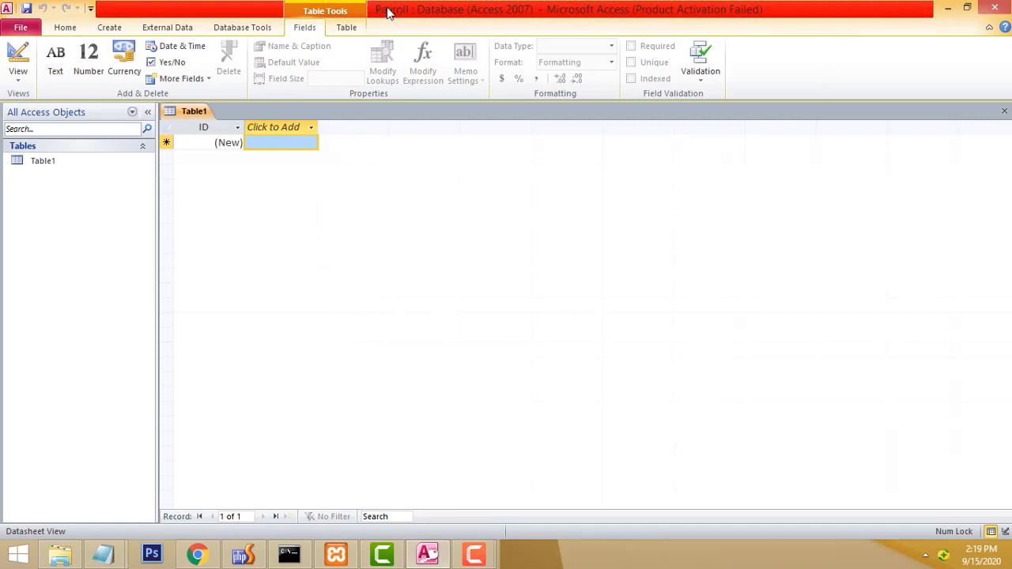
pyautogui.click(49, 162)
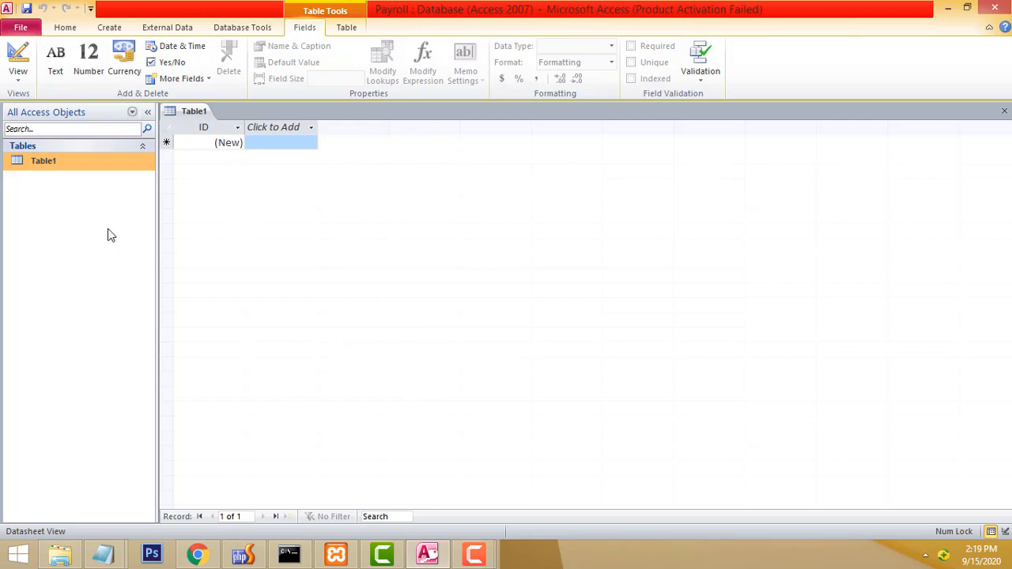
pyautogui.rightClick(37, 162)
pyautogui.click(25, 164)
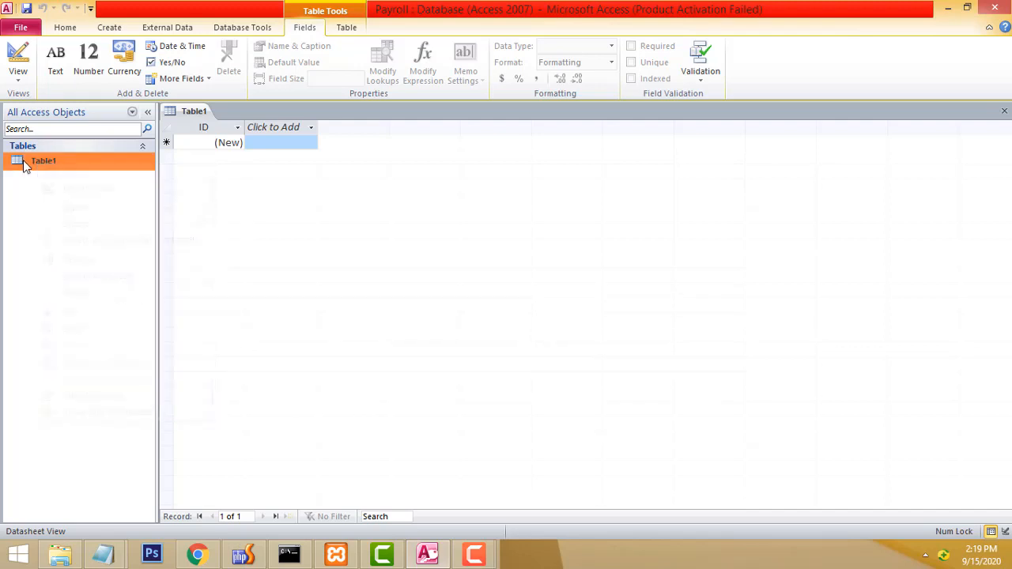
pyautogui.rightClick(24, 165)
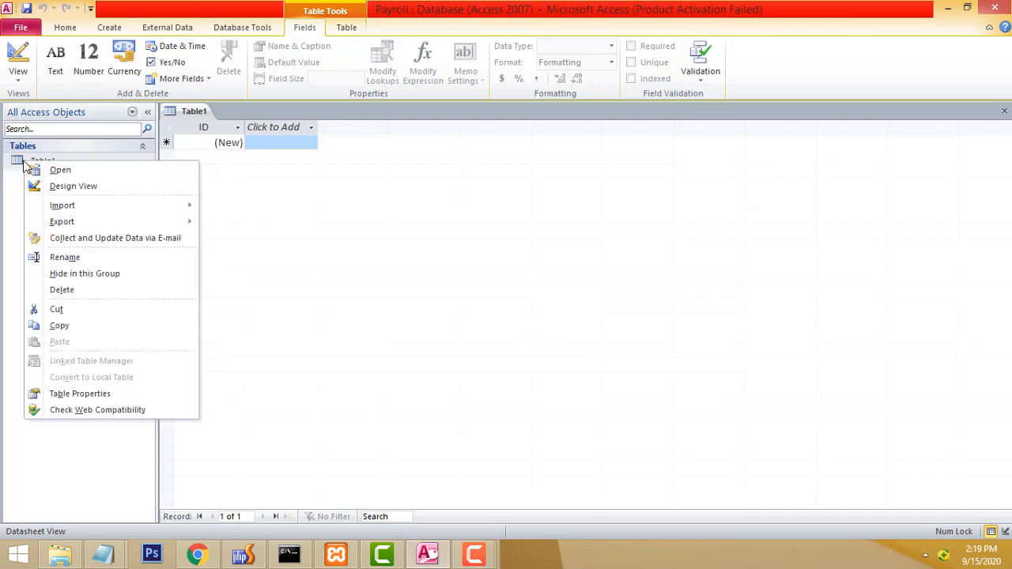
pyautogui.click(64, 187)
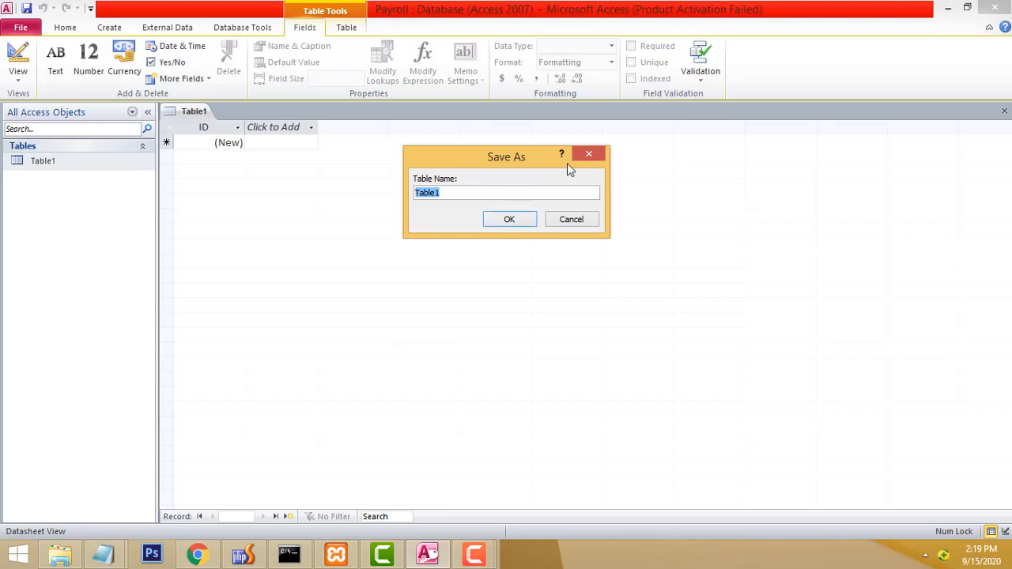
pyautogui.write('employee')
pyautogui.click(491, 220)
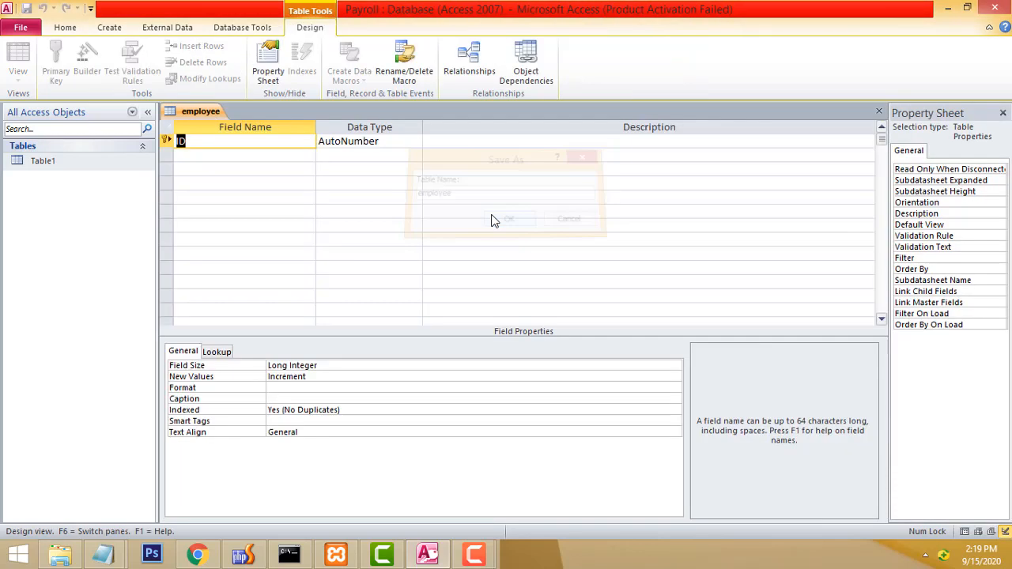
# Add an empname field with the Text data type below the ID field.
pyautogui.click(229, 156)
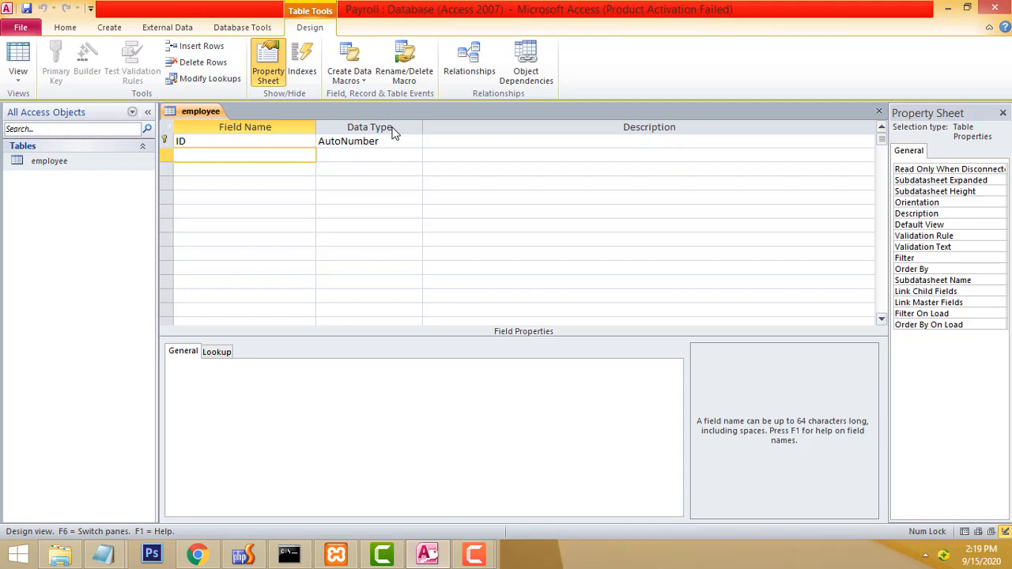
pyautogui.click(210, 141)
pyautogui.click(396, 143)
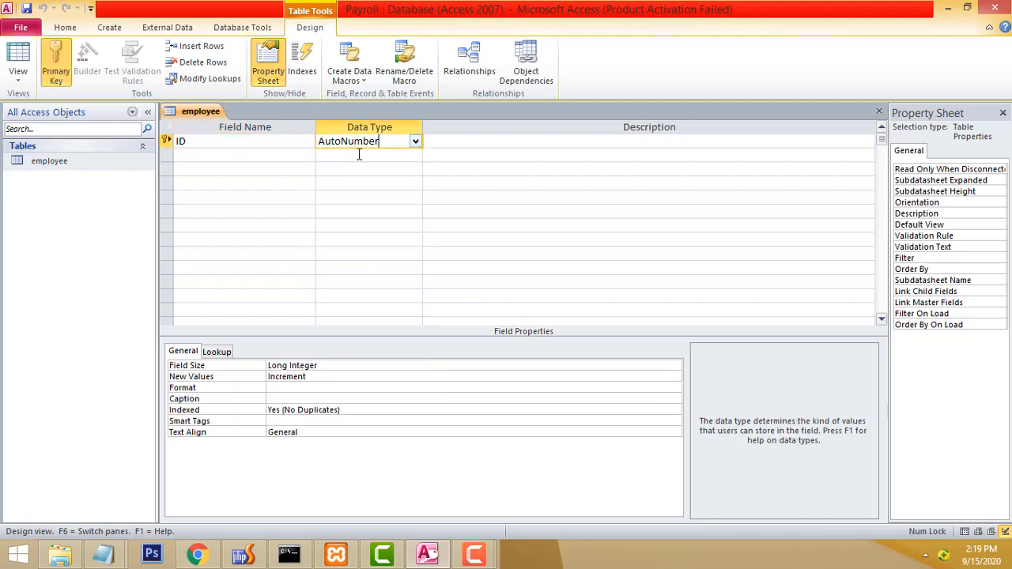
pyautogui.click(274, 157)
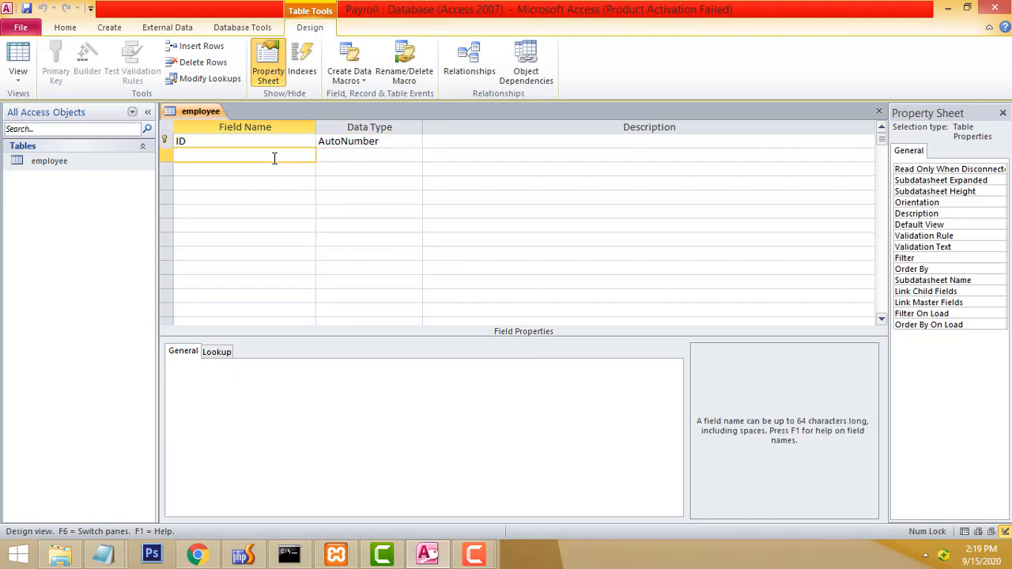
pyautogui.write('empname')
pyautogui.click(356, 159)
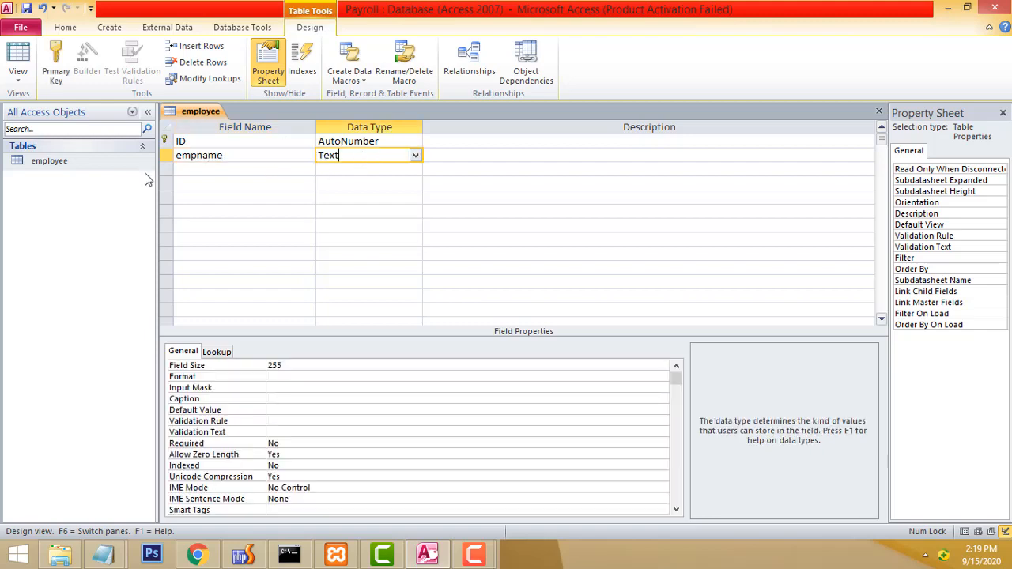
# Add salary and mobile fields, both with the Number data type.
pyautogui.click(210, 166)
pyautogui.write('salary')
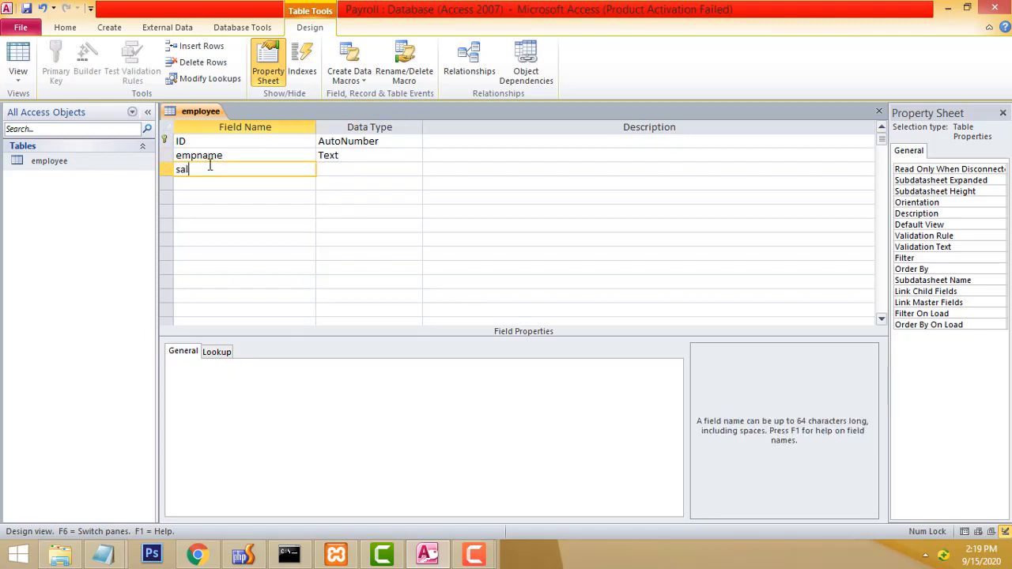
pyautogui.click(381, 170)
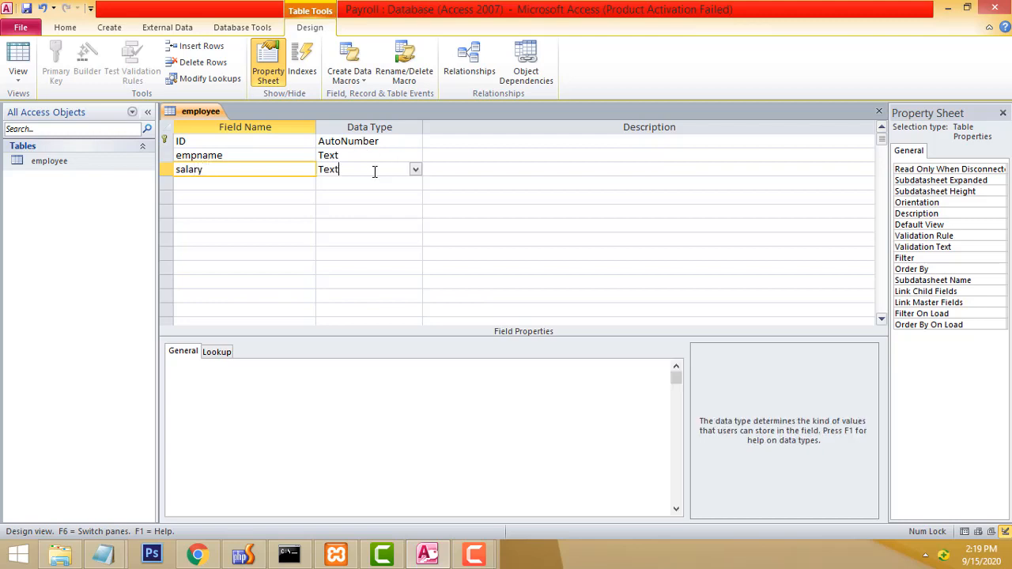
pyautogui.click(414, 169)
pyautogui.click(377, 211)
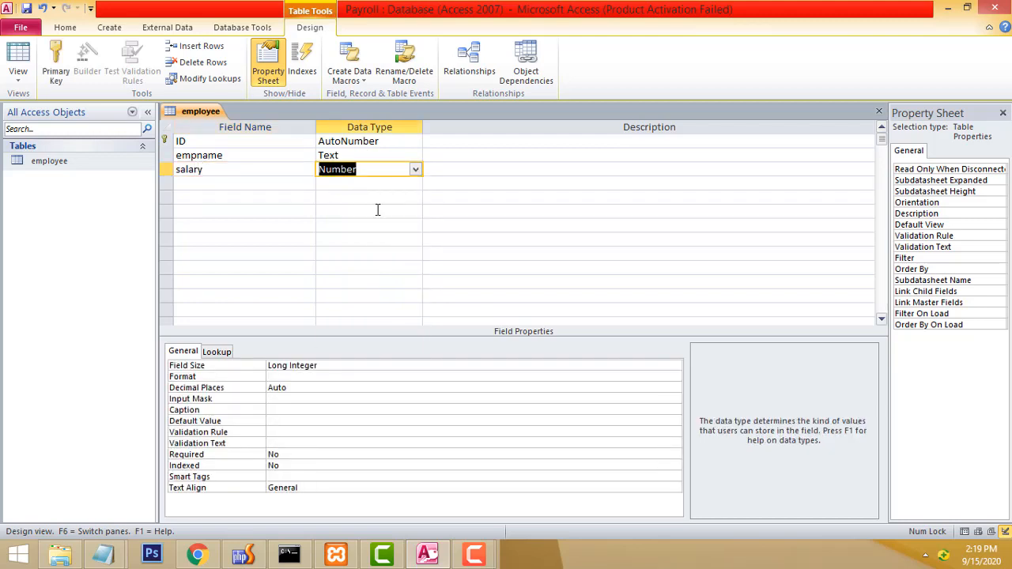
pyautogui.click(219, 182)
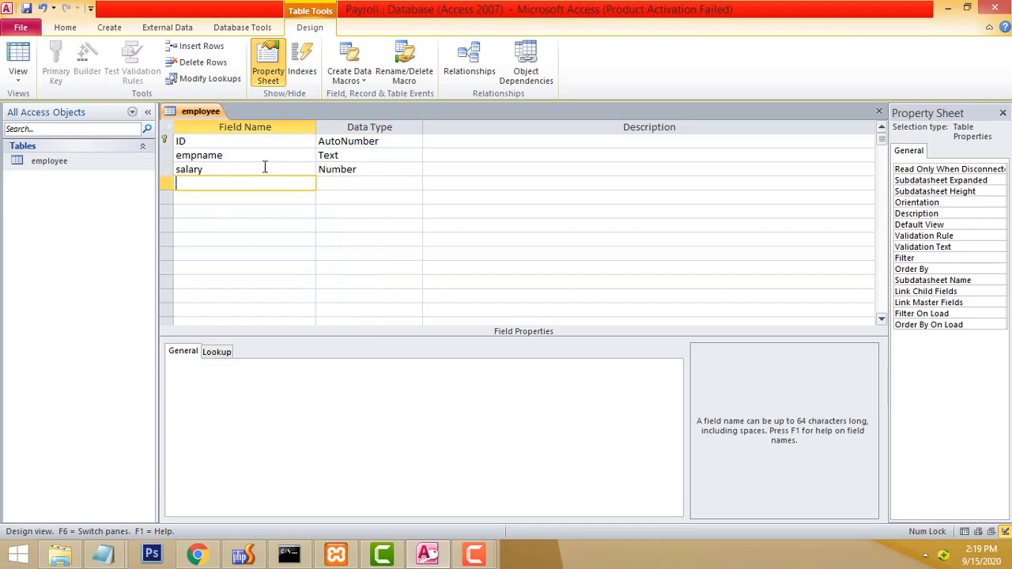
pyautogui.write('mobile')
pyautogui.click(399, 186)
pyautogui.click(415, 184)
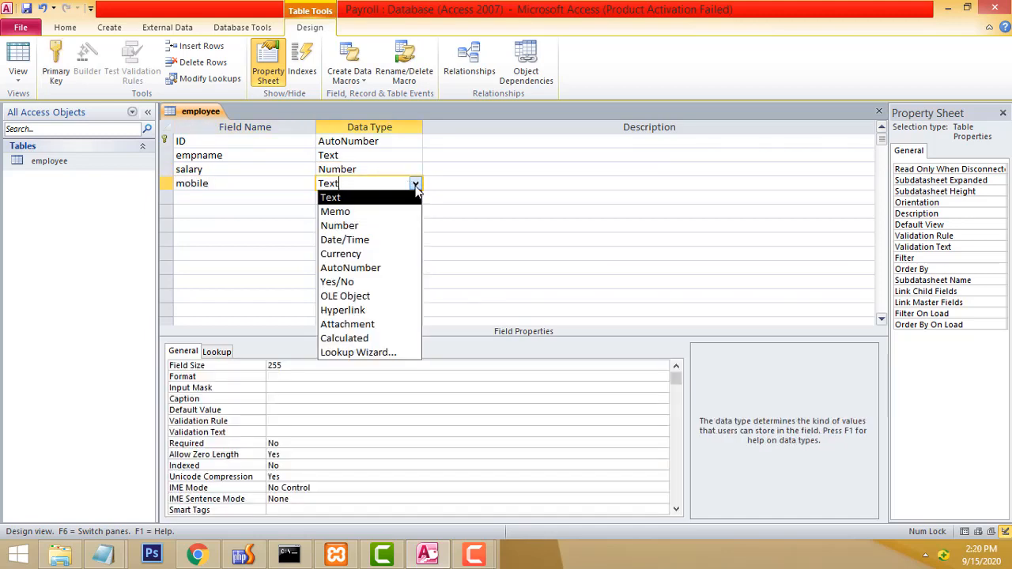
pyautogui.click(379, 226)
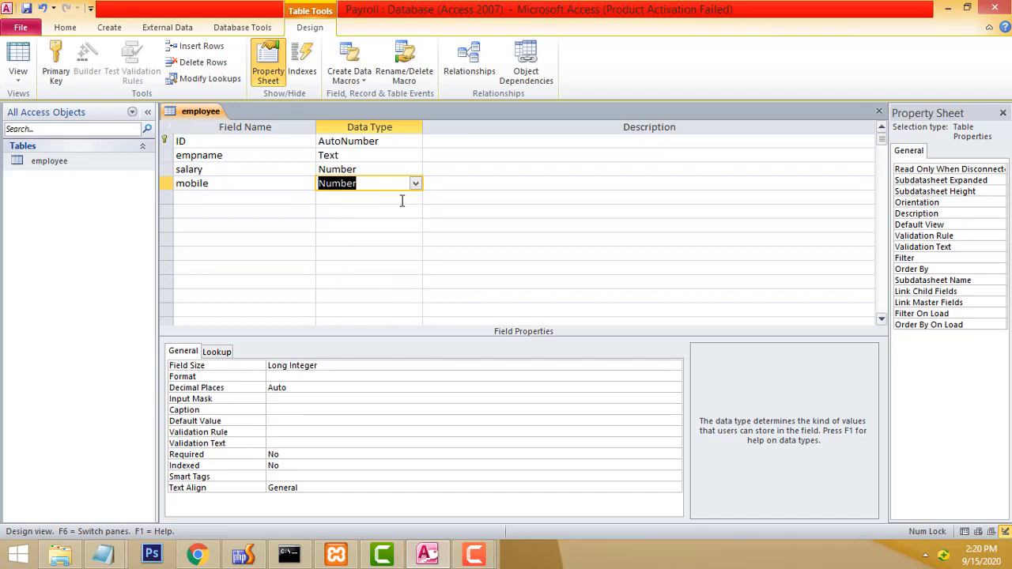
# Save the employee table design and open it in Datasheet View.
pyautogui.click(28, 10)
pyautogui.doubleClick(56, 163)
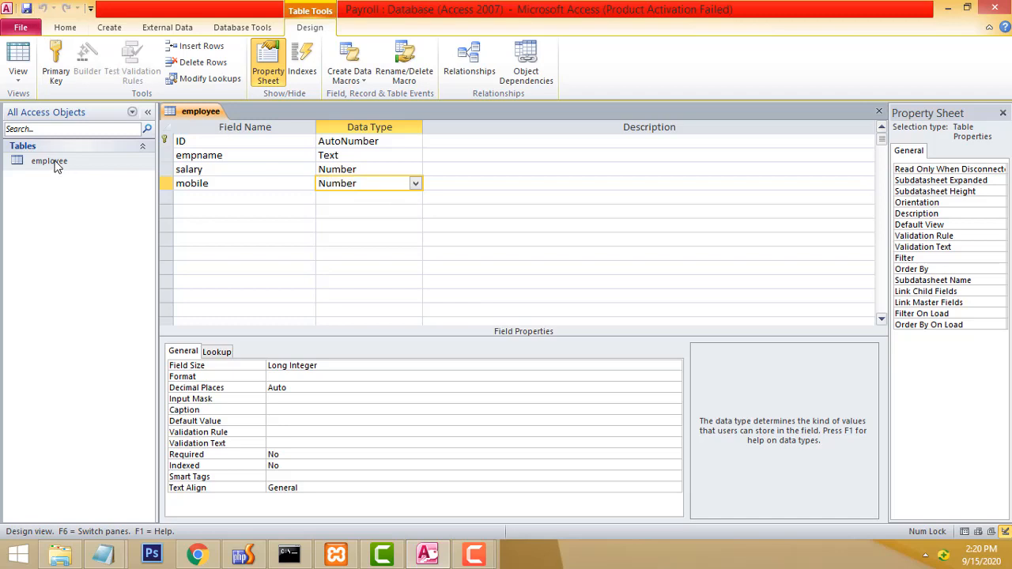
pyautogui.rightClick(55, 163)
pyautogui.click(92, 169)
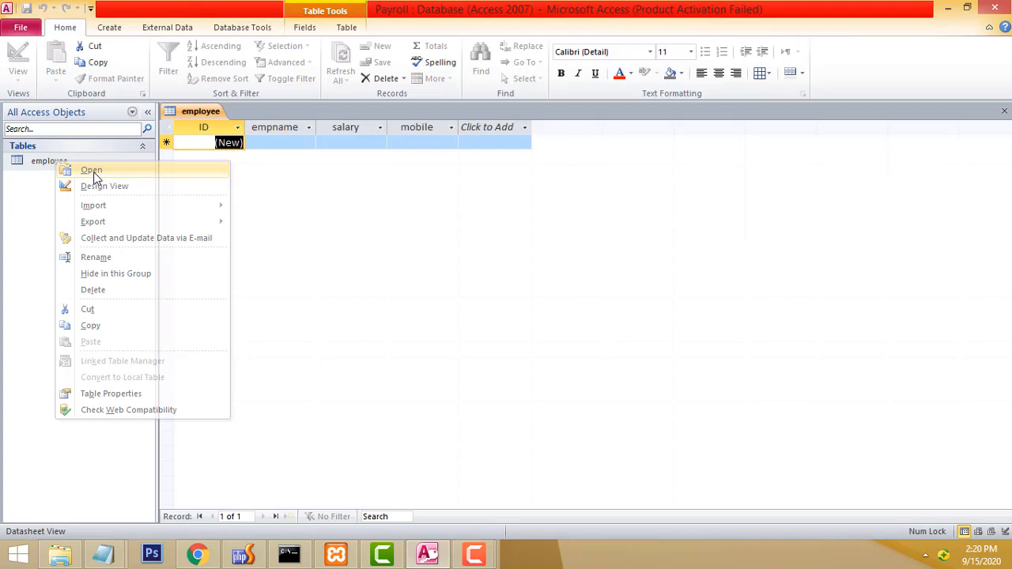
# Enter the first employee: a name, salary 15000 and a mobile number.
pyautogui.click(296, 143)
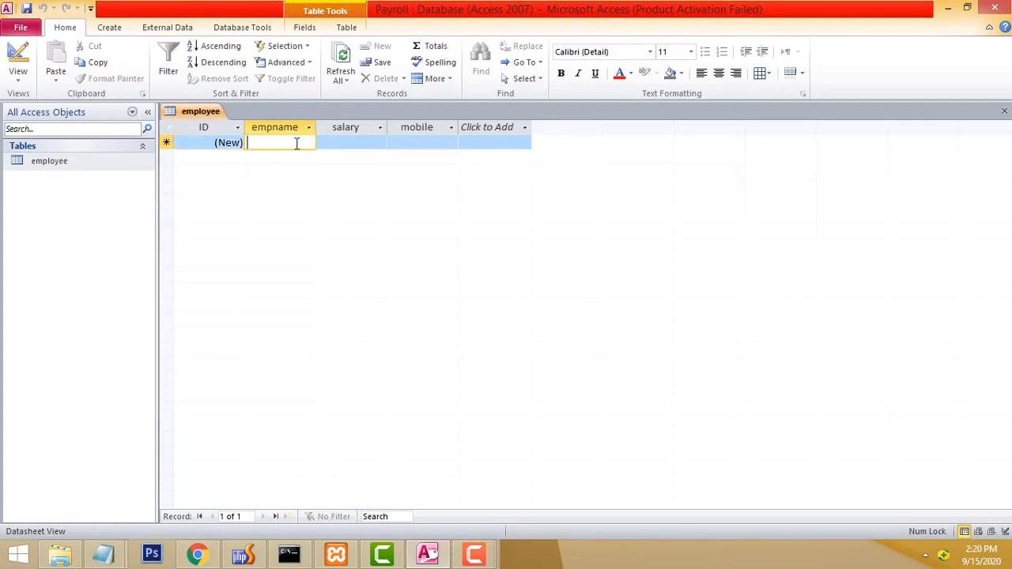
pyautogui.write('J')
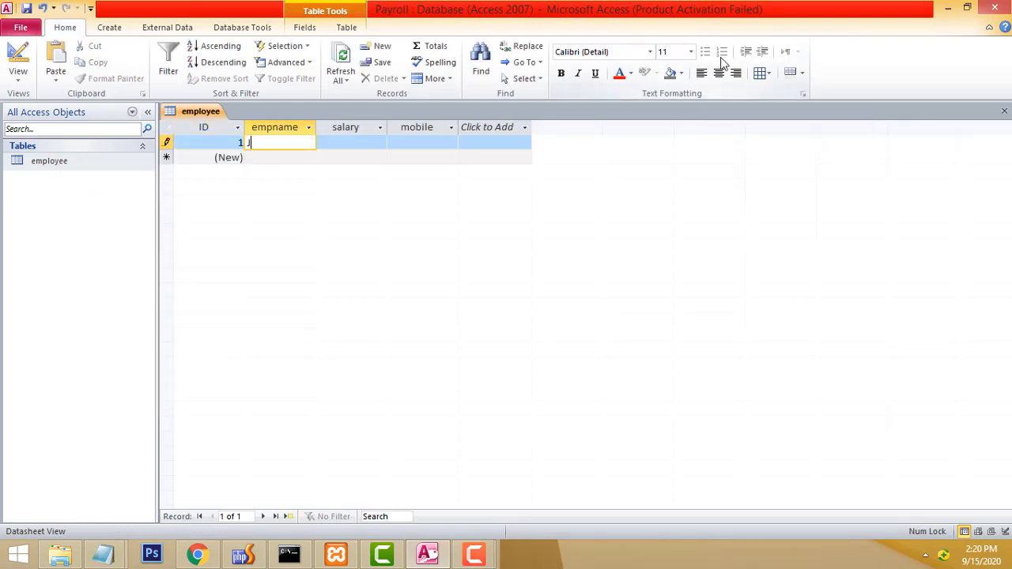
pyautogui.write('ohn')
pyautogui.press('Tab')
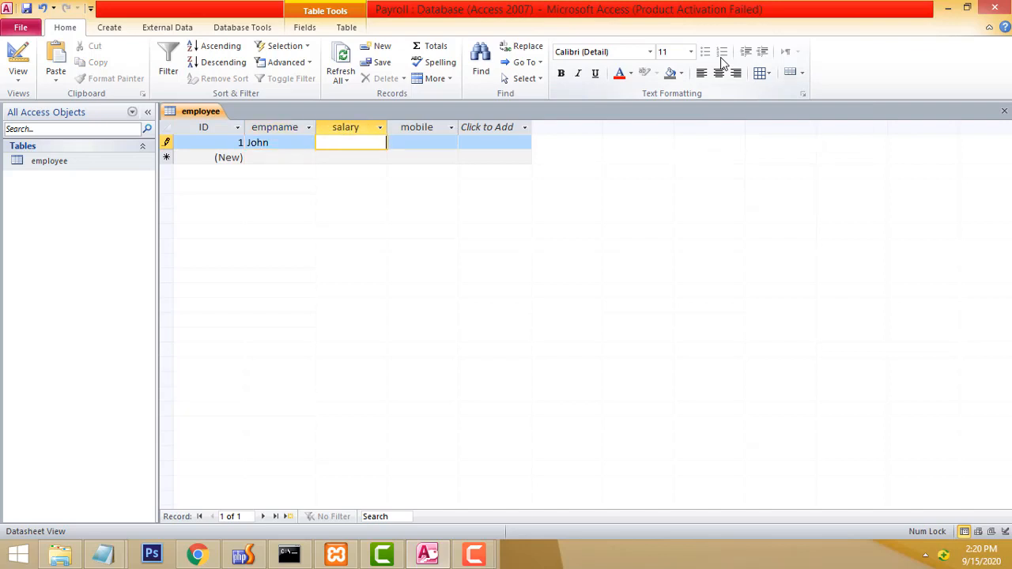
pyautogui.write('000')
pyautogui.press('Tab')
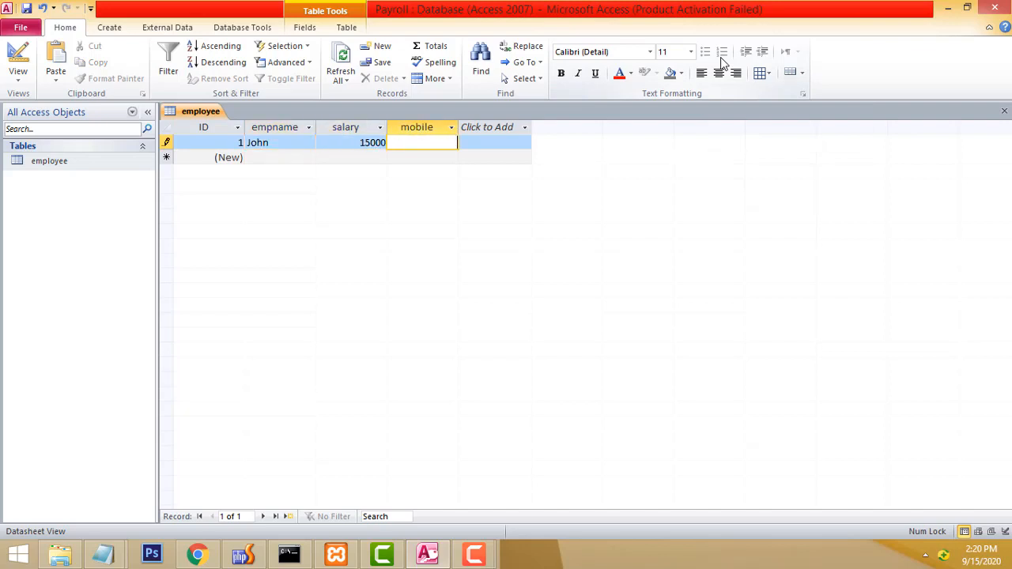
# Reopen the employee datasheet and select the employee table as the form's source.
pyautogui.rightClick(71, 161)
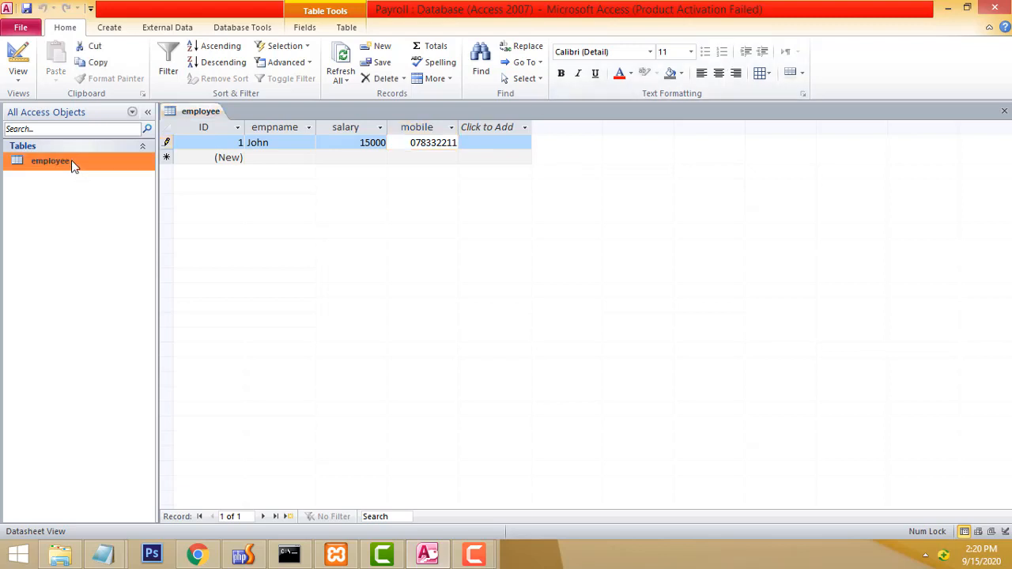
pyautogui.click(110, 170)
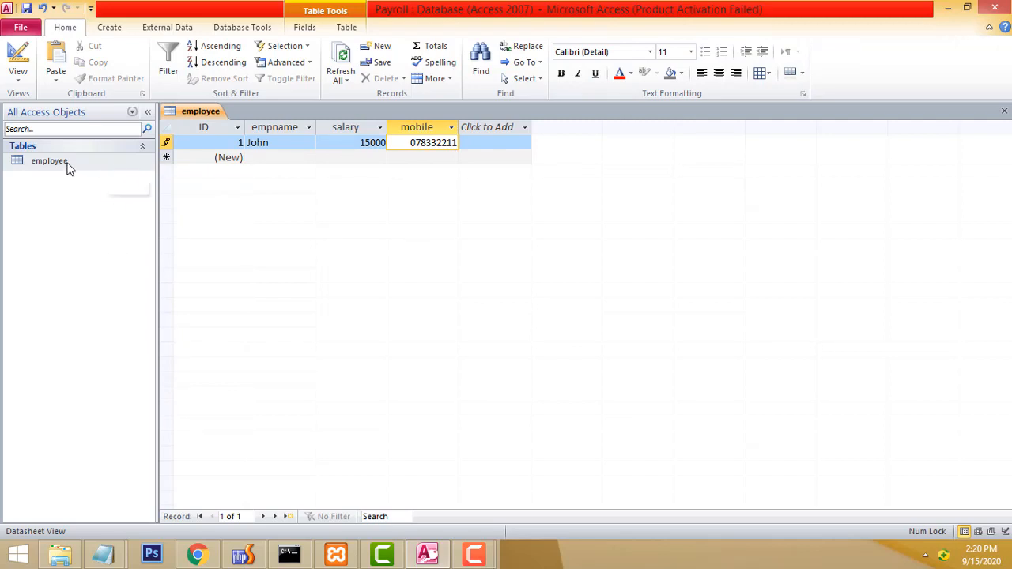
pyautogui.click(28, 167)
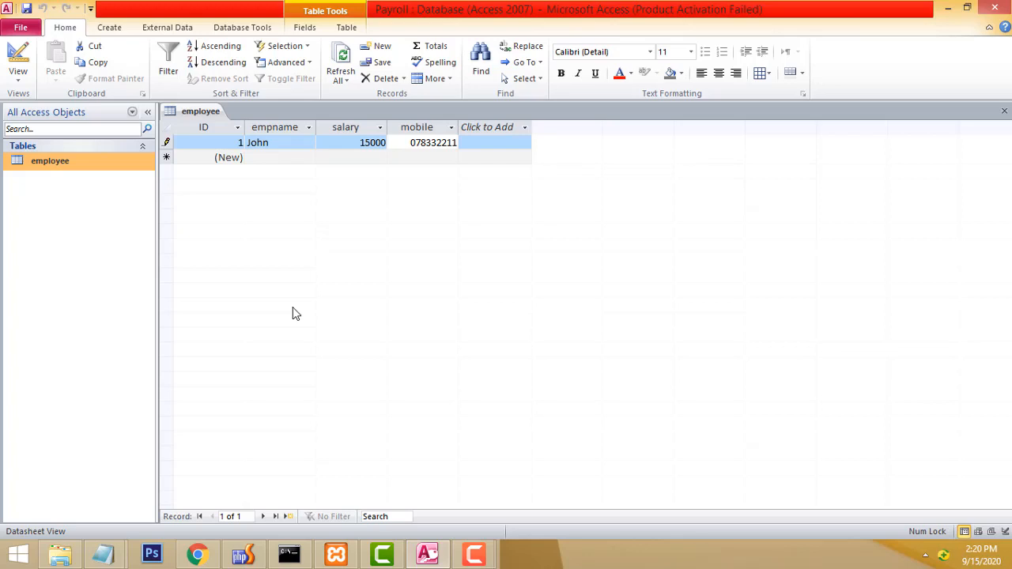
pyautogui.click(83, 165)
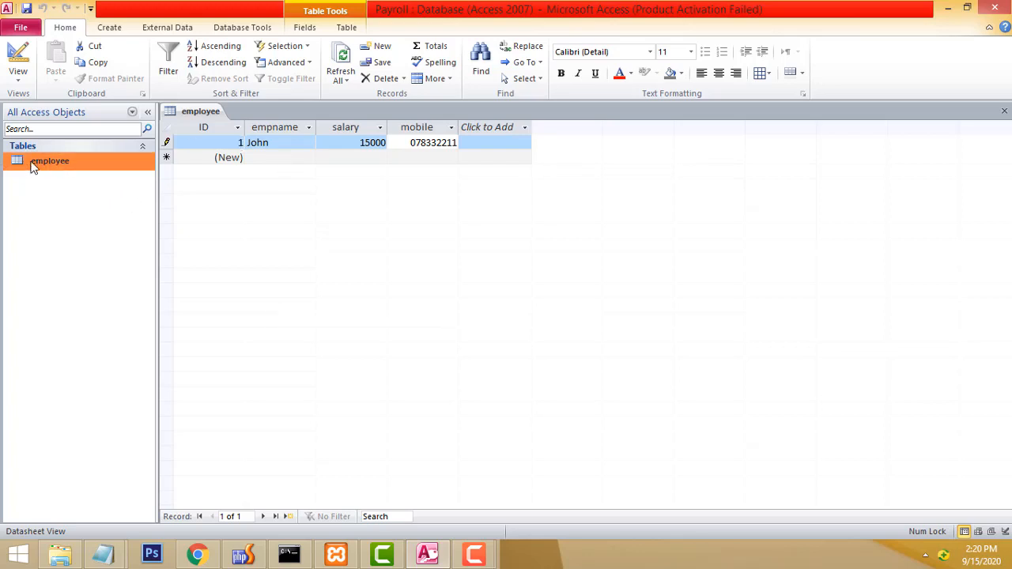
# Build the employee form with the Form Wizard using all four fields in columnar layout, and open it.
pyautogui.click(109, 32)
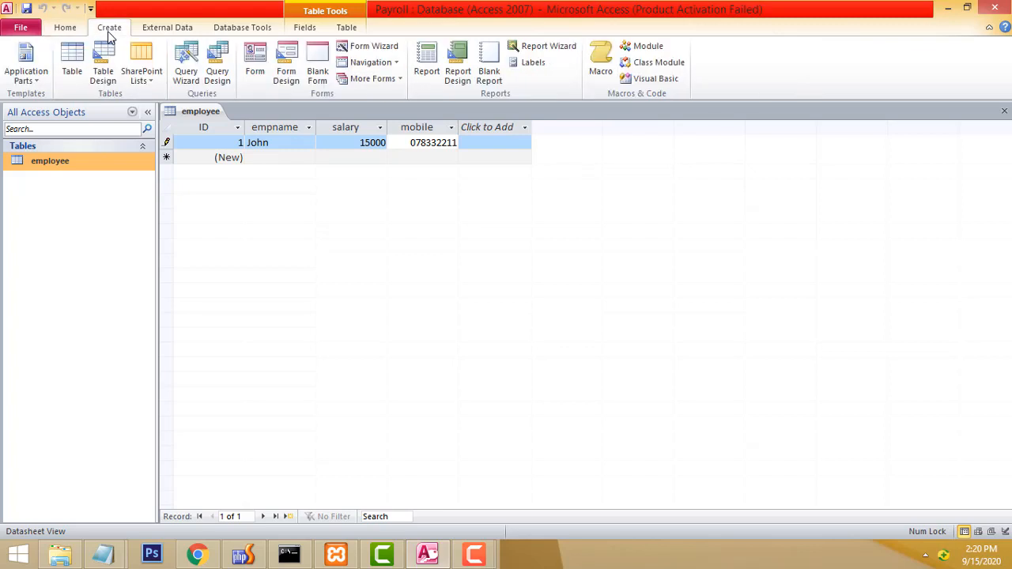
pyautogui.click(67, 30)
pyautogui.click(104, 30)
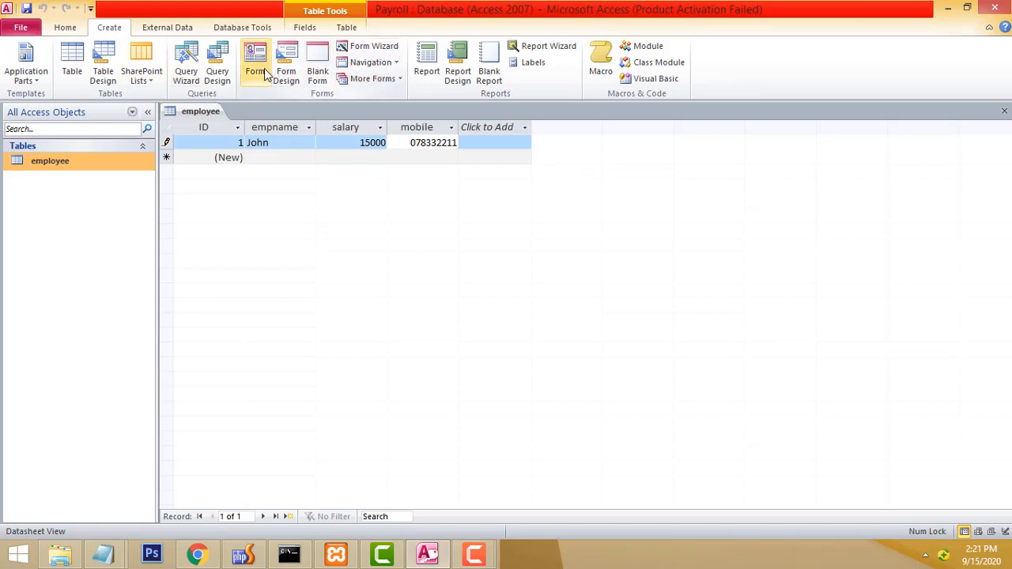
pyautogui.click(356, 48)
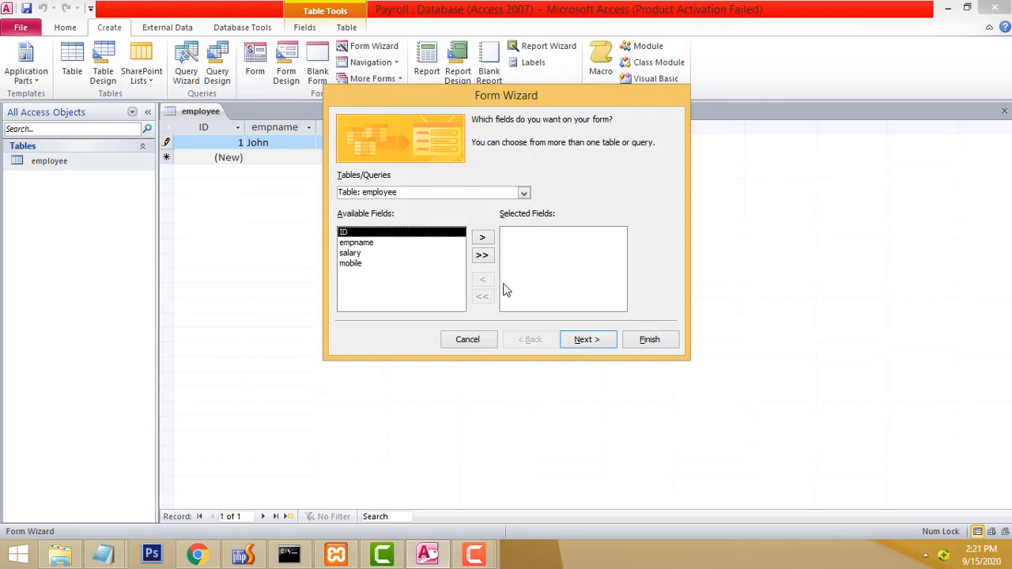
pyautogui.click(483, 256)
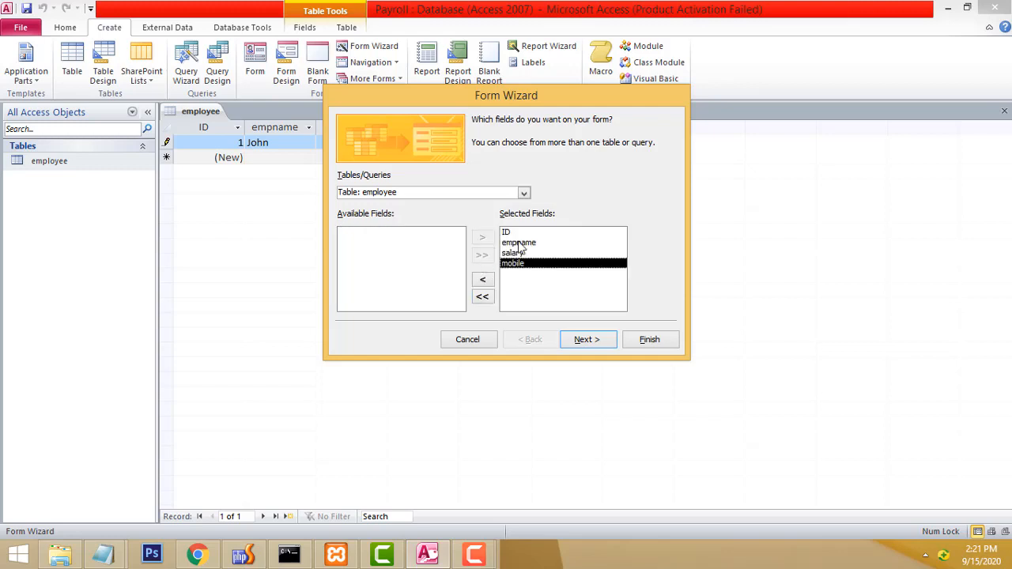
pyautogui.click(584, 340)
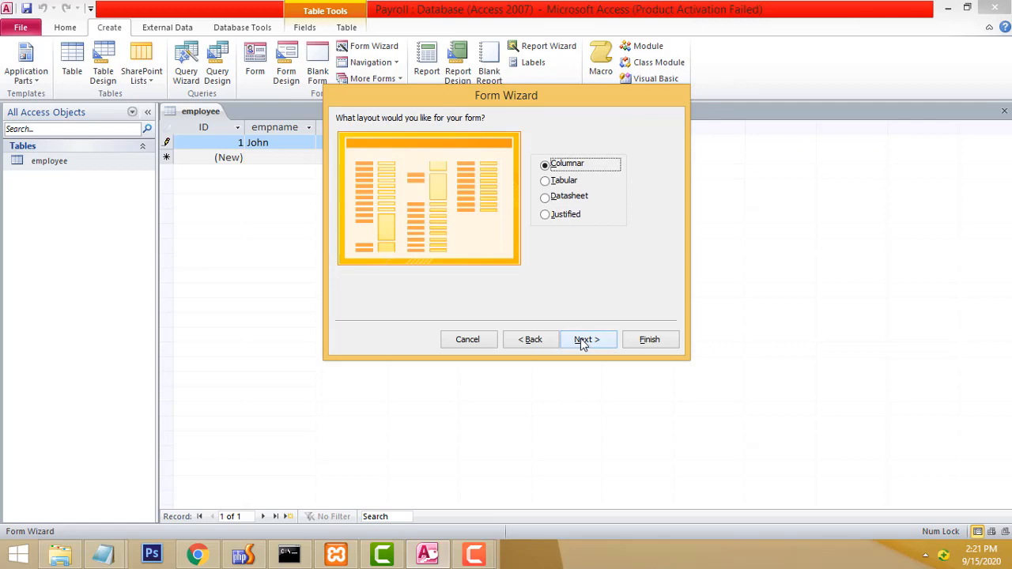
pyautogui.click(583, 340)
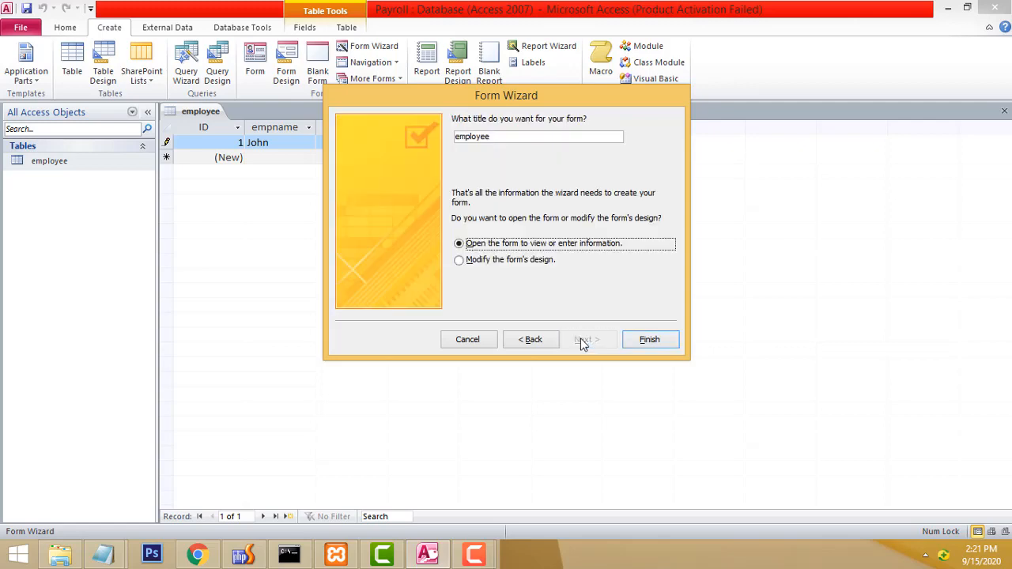
pyautogui.click(648, 340)
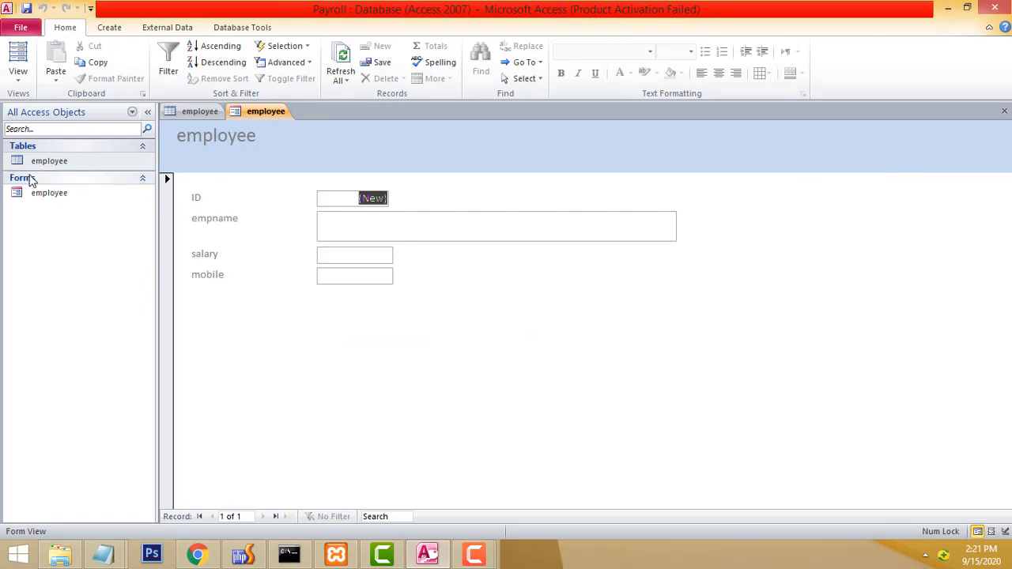
# Open the employee form in Design View, enlarge the Detail section and cut all its field controls.
pyautogui.rightClick(31, 195)
pyautogui.click(74, 204)
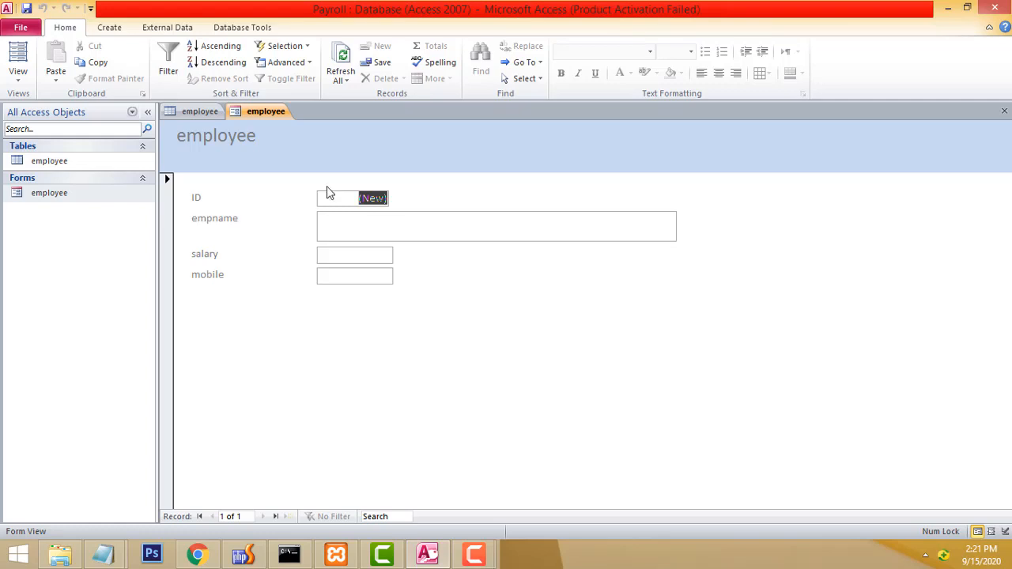
pyautogui.rightClick(269, 303)
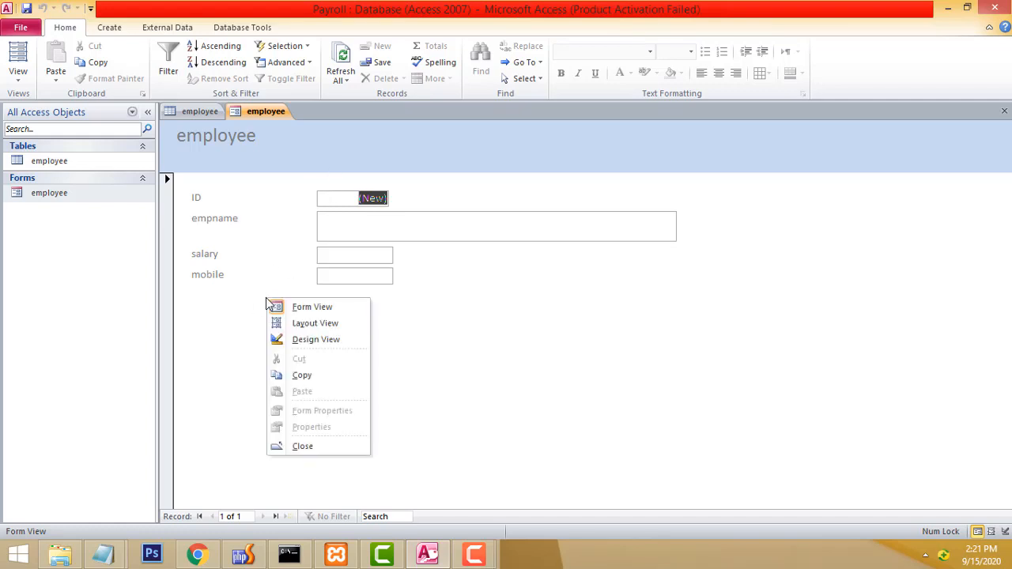
pyautogui.click(318, 339)
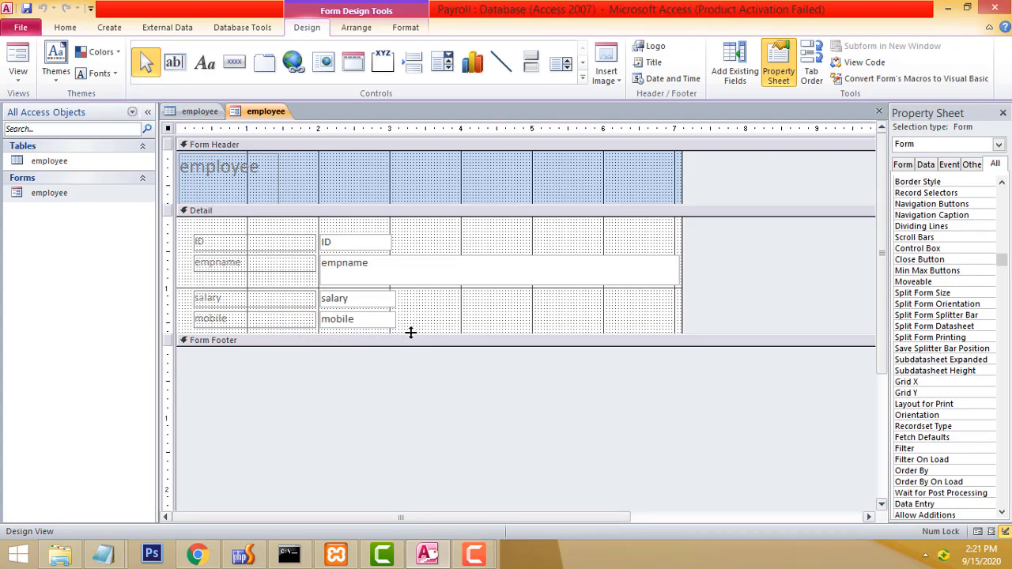
pyautogui.moveTo(411, 335)
pyautogui.mouseDown()
pyautogui.moveTo(411, 400)
pyautogui.moveTo(408, 353)
pyautogui.mouseUp()
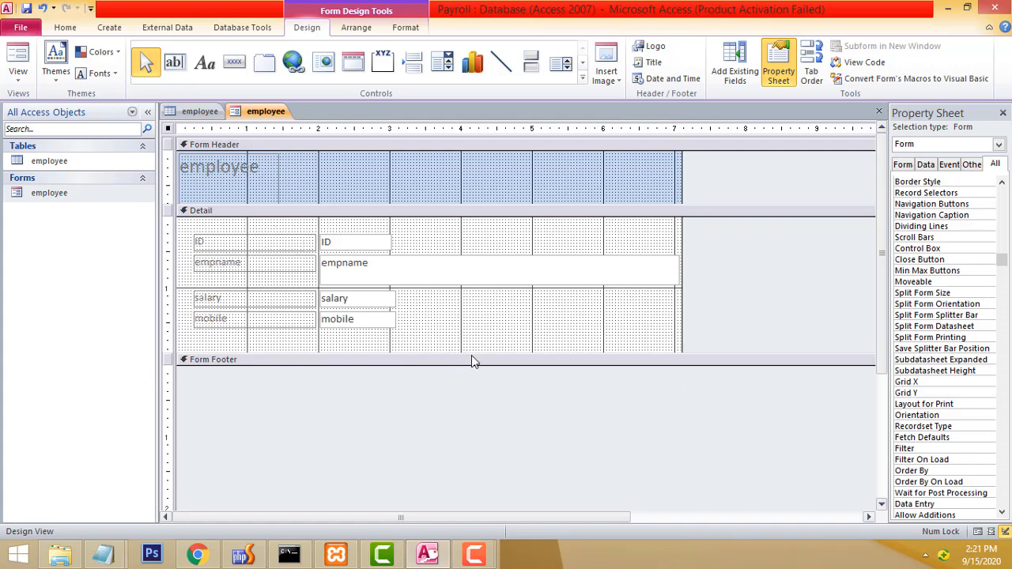
pyautogui.moveTo(472, 359); pyautogui.dragTo(493, 466)
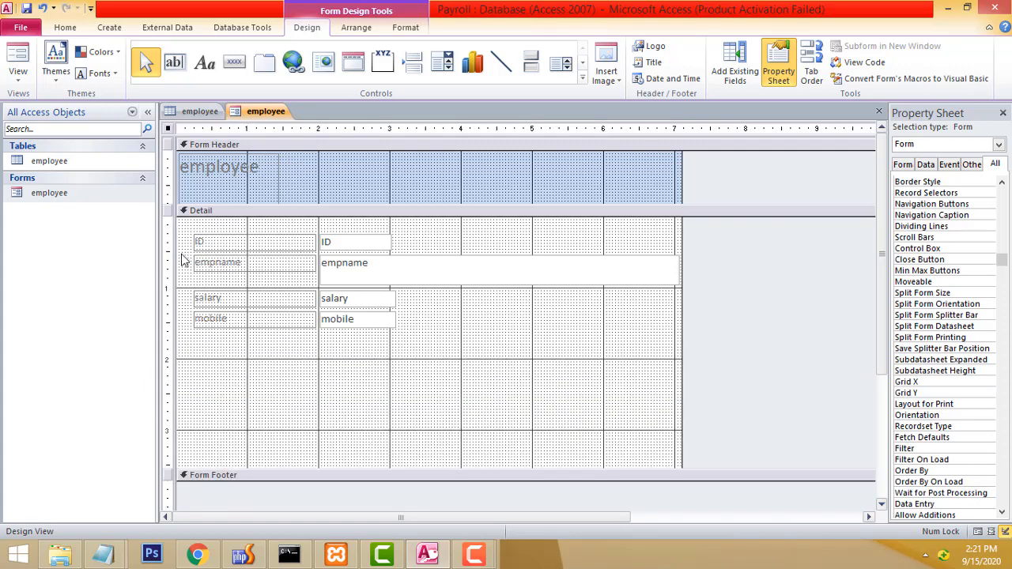
pyautogui.moveTo(182, 224); pyautogui.dragTo(692, 355)
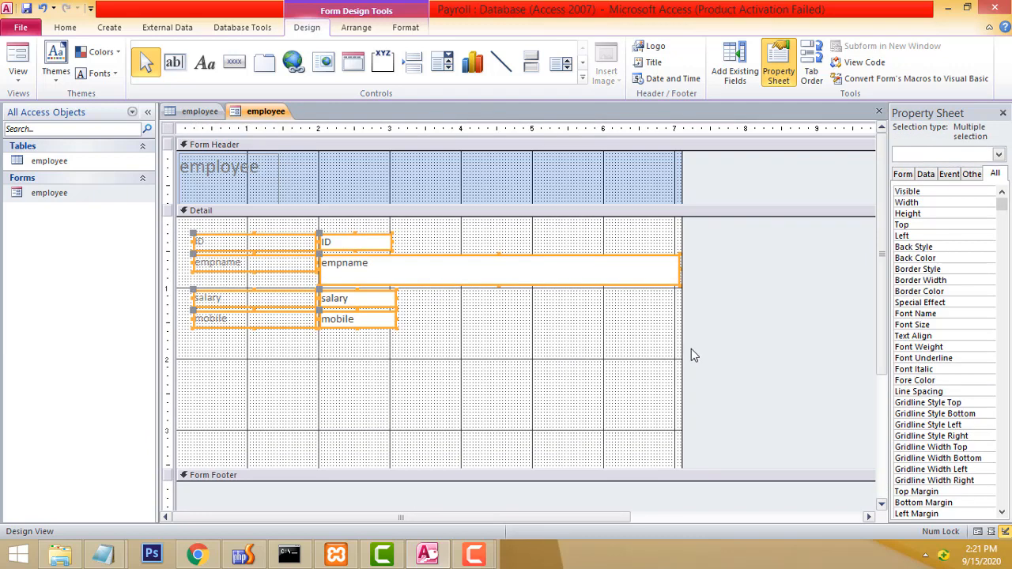
pyautogui.press('Delete')
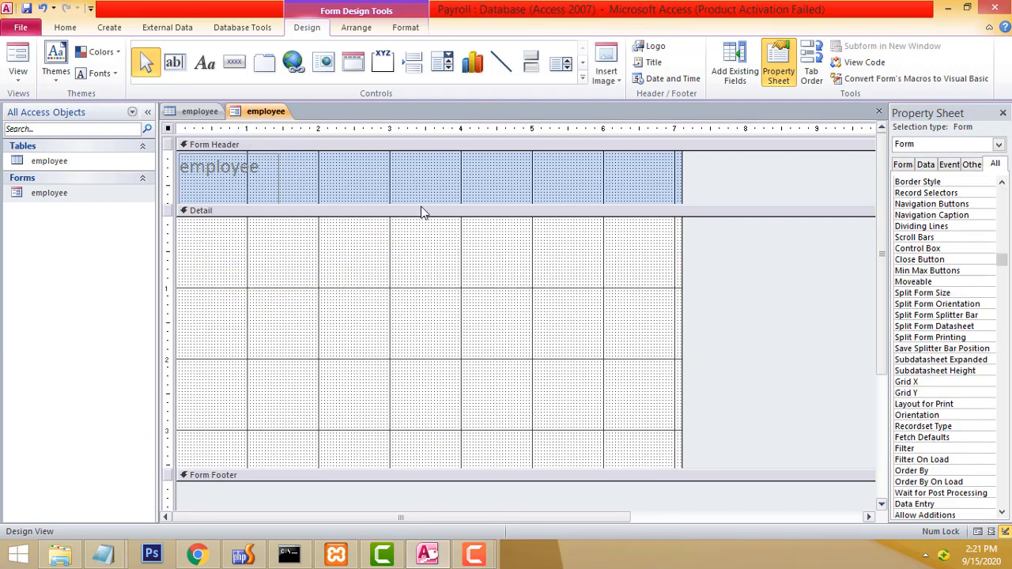
# Enlarge the Form Header to about 4 inches and paste the fields below the title.
pyautogui.moveTo(404, 206); pyautogui.dragTo(400, 448)
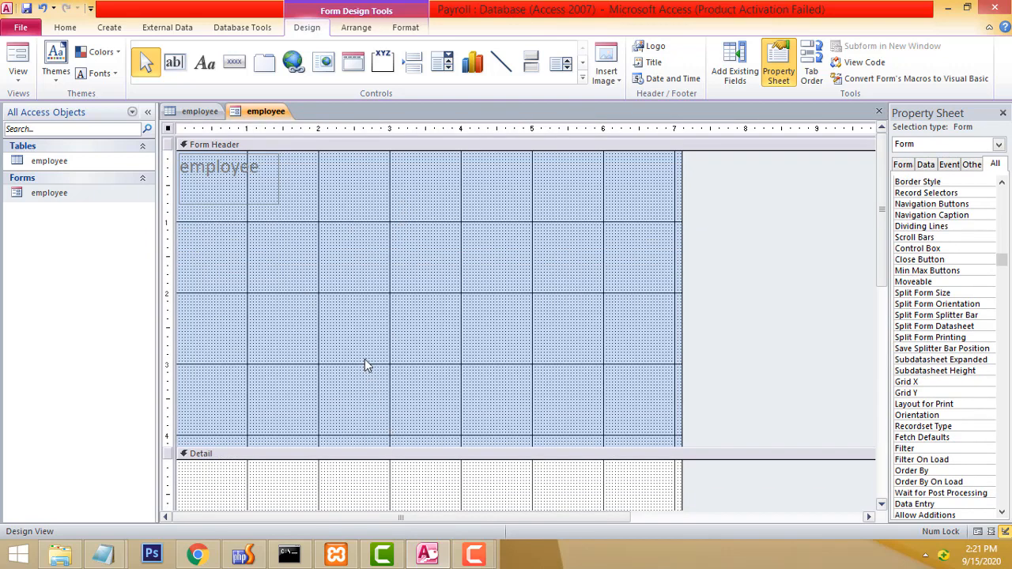
pyautogui.click(317, 271)
pyautogui.hotkey('ctrl', 'v')
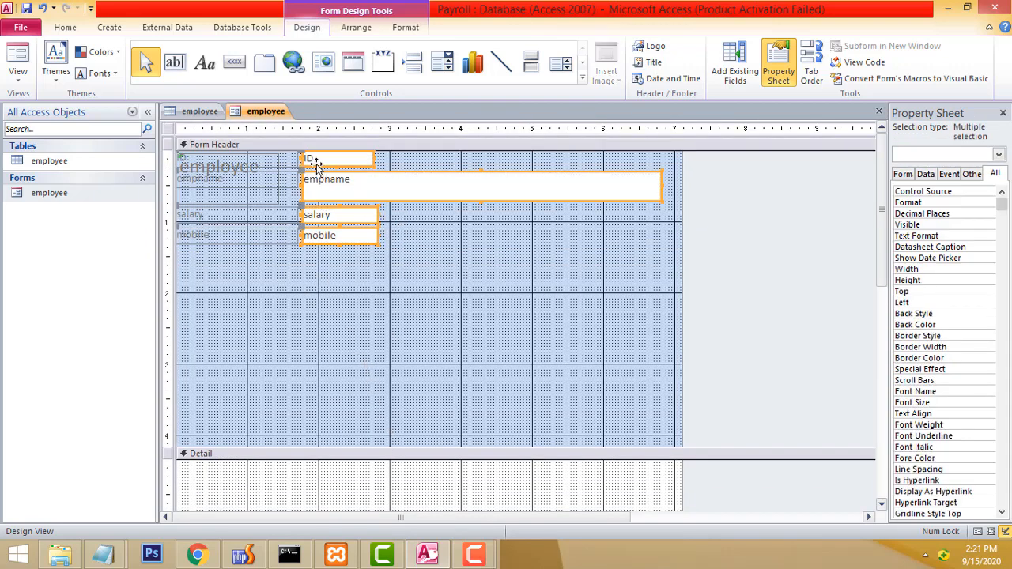
pyautogui.moveTo(317, 166); pyautogui.dragTo(339, 233)
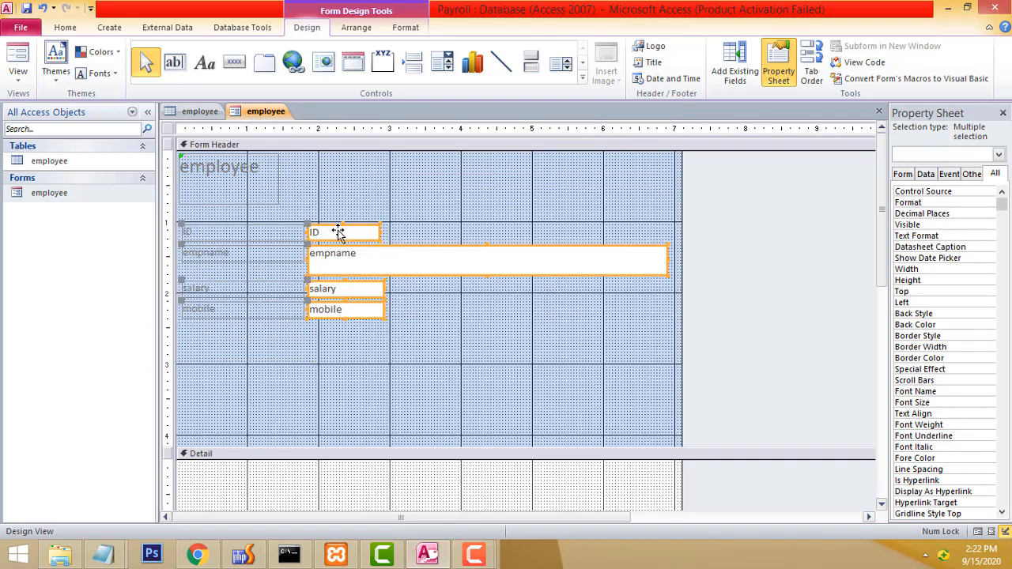
pyautogui.click(573, 371)
# Narrow the empname text box and widen the title label across the header.
pyautogui.click(595, 261)
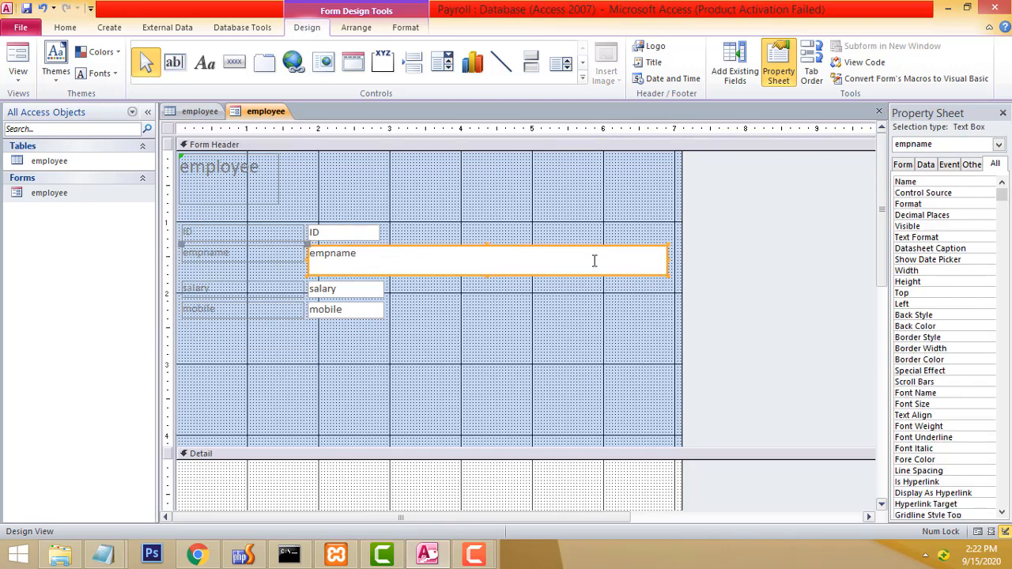
pyautogui.moveTo(668, 260); pyautogui.dragTo(469, 268)
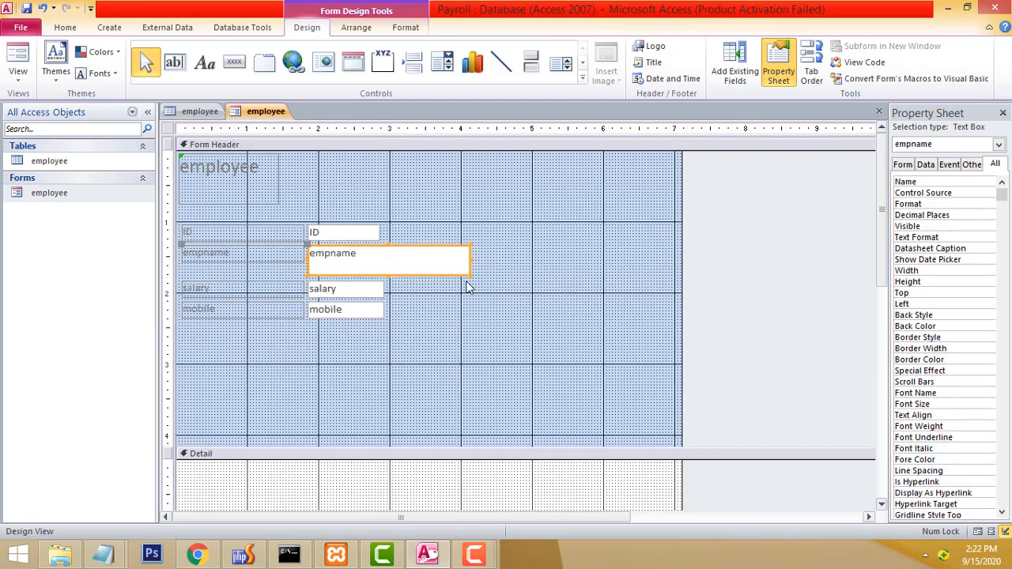
pyautogui.click(509, 341)
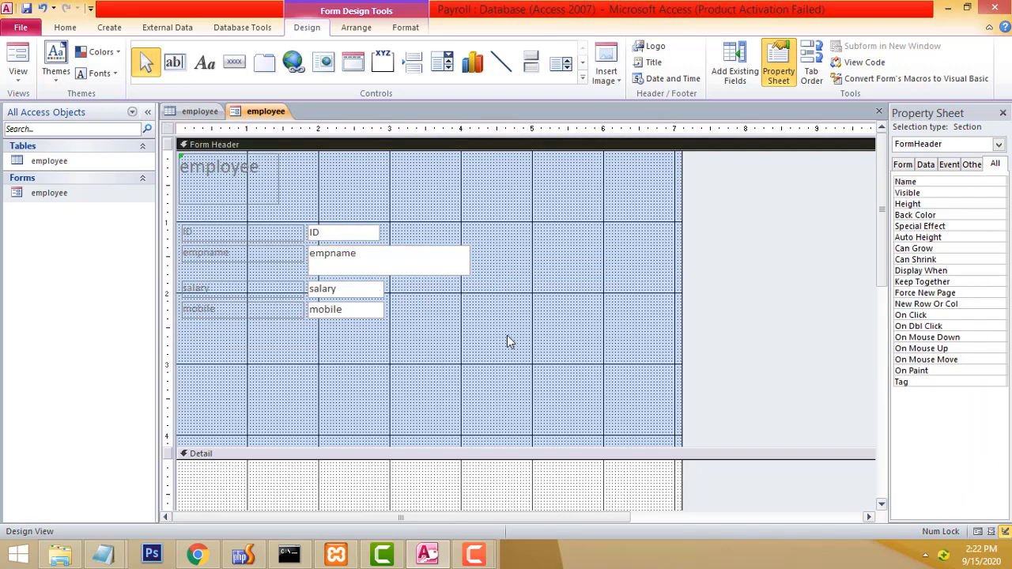
pyautogui.click(276, 196)
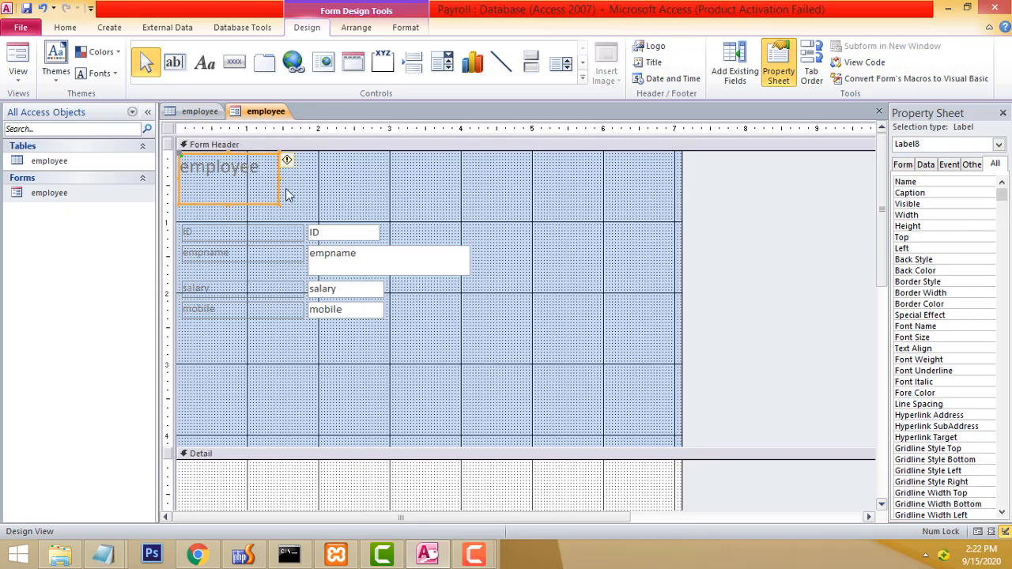
pyautogui.moveTo(276, 203); pyautogui.dragTo(463, 197)
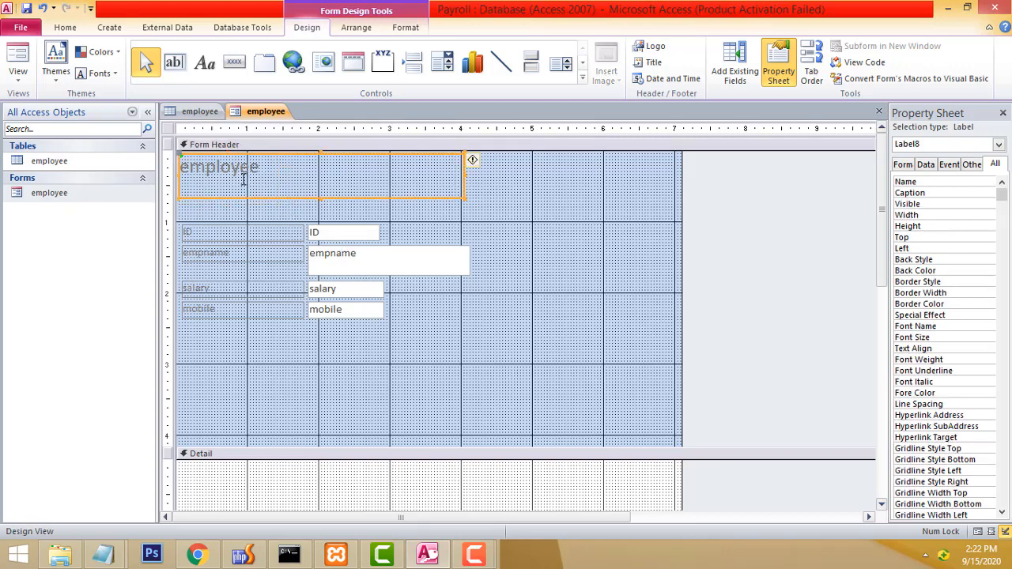
# Change the title label's text to 'Employee Registaion'.
pyautogui.doubleClick(235, 172)
pyautogui.write('E')
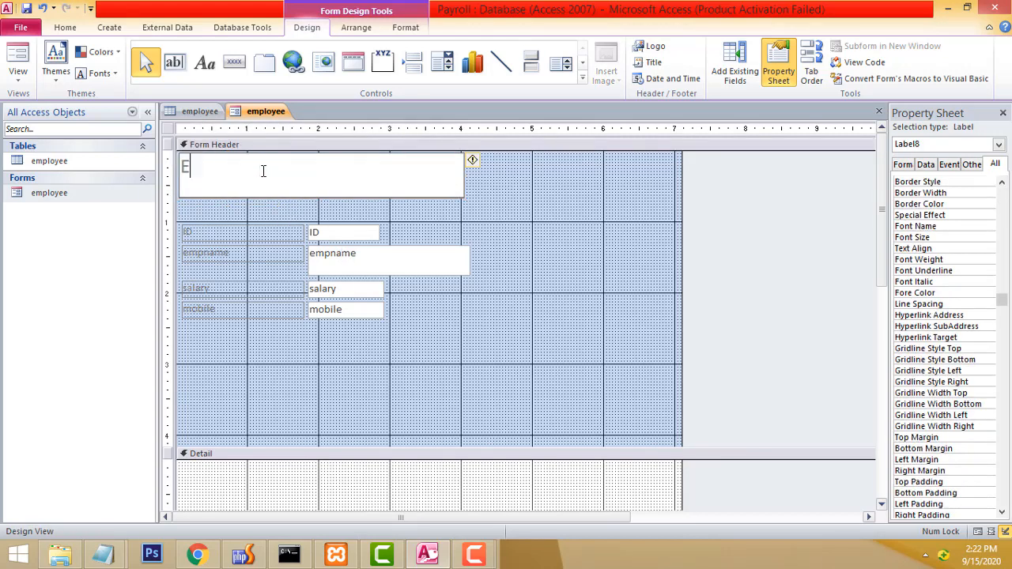
pyautogui.write('mployee Regista')
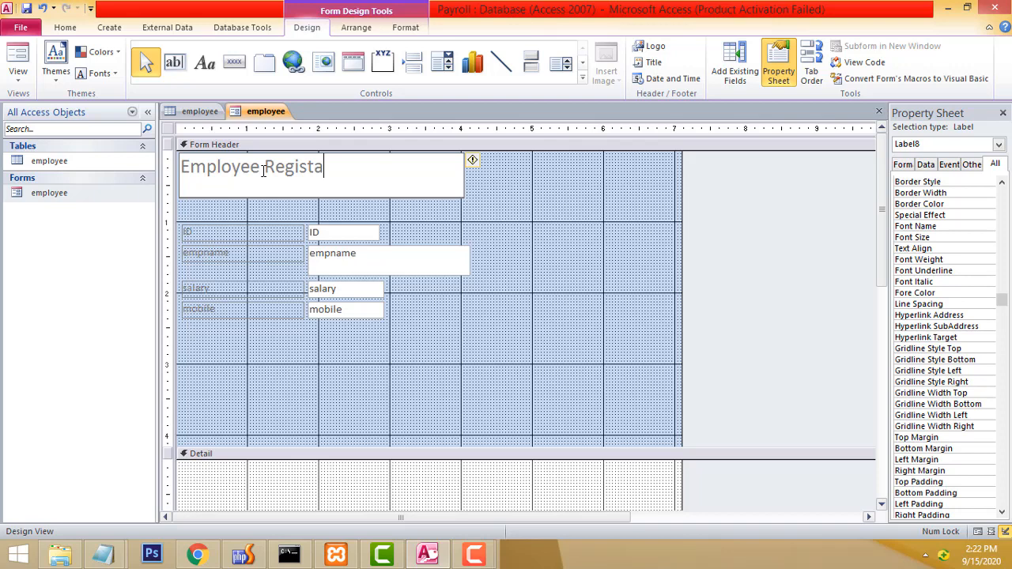
pyautogui.write('ion')
pyautogui.click(517, 223)
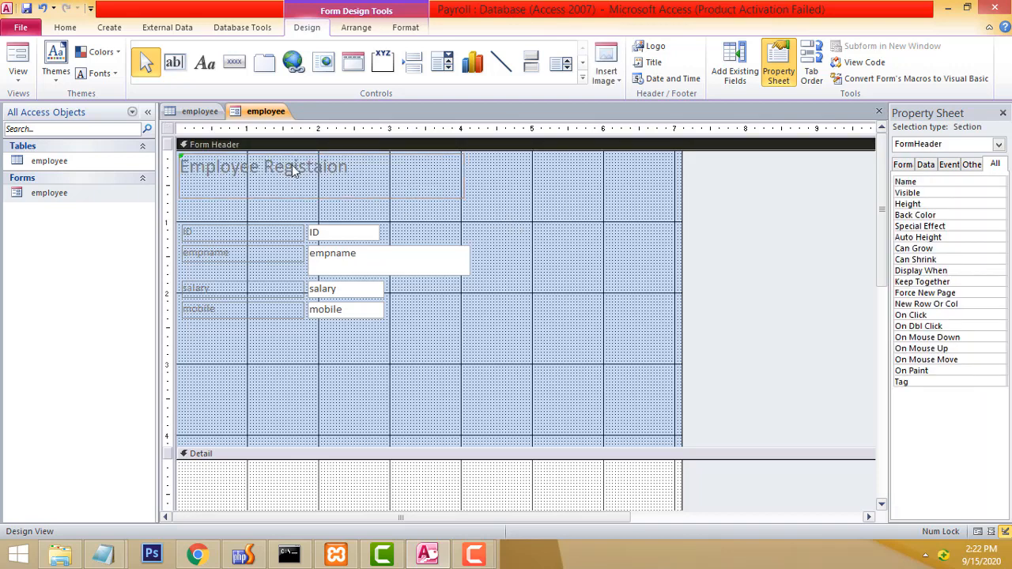
# Set the title label's font size to 28 in the Property Sheet.
pyautogui.click(296, 166)
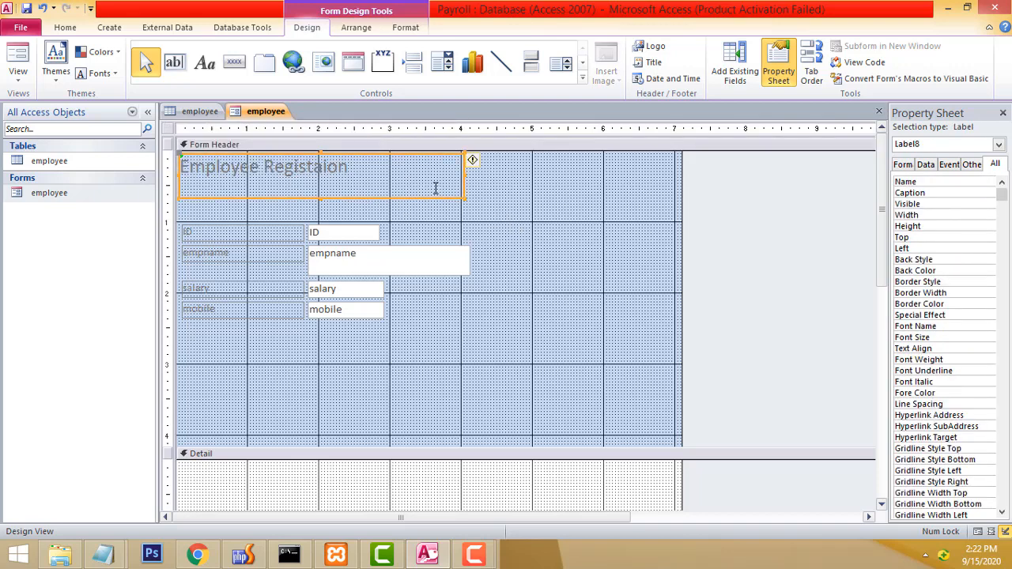
pyautogui.moveTo(889, 250); pyautogui.dragTo(765, 248)
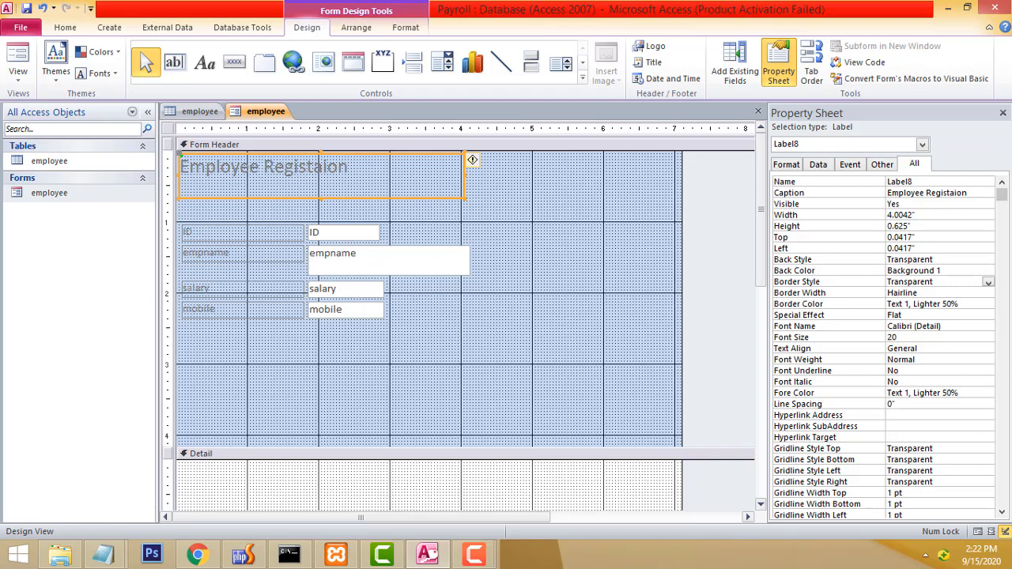
pyautogui.click(971, 339)
pyautogui.click(988, 338)
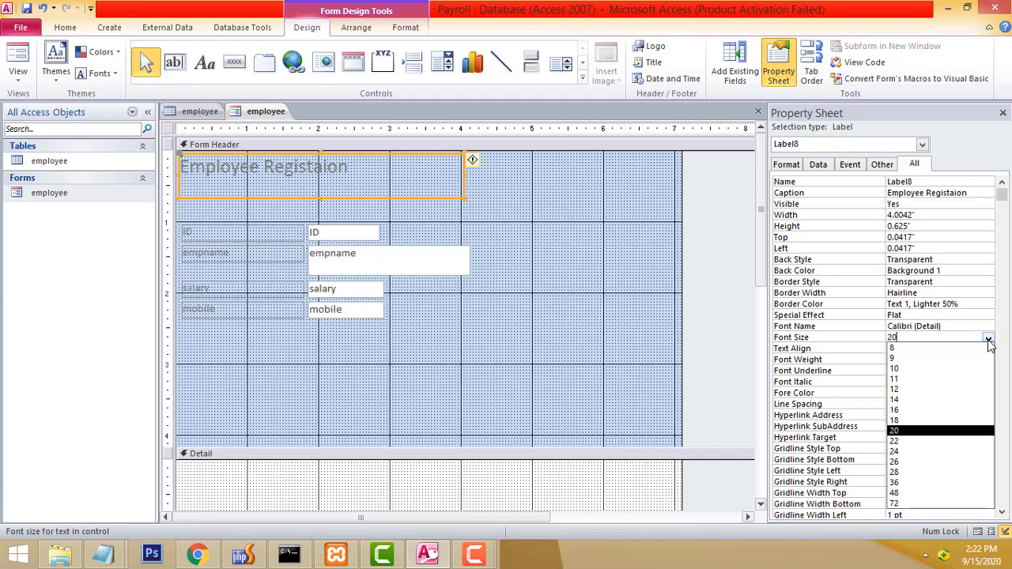
pyautogui.click(913, 472)
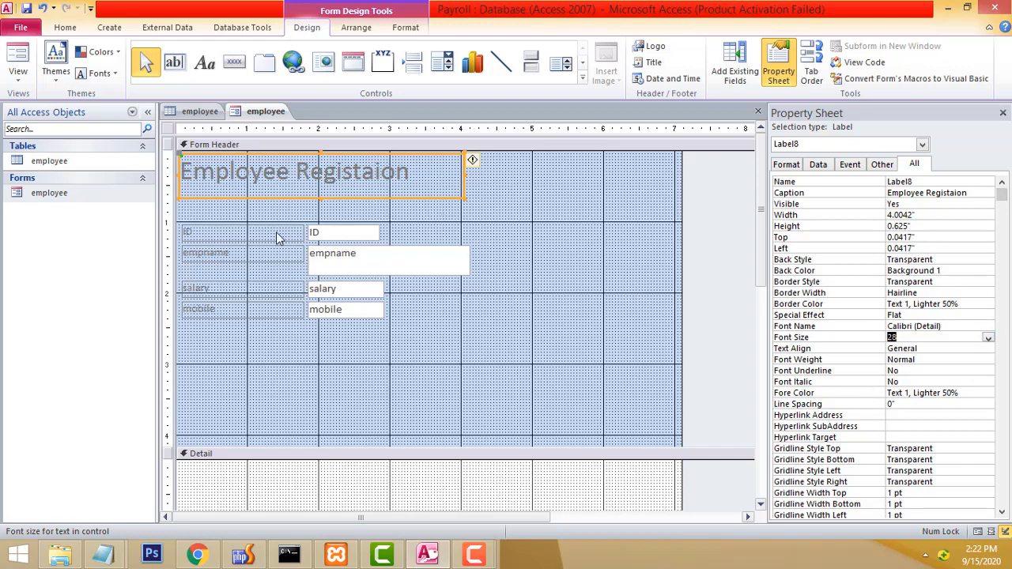
# Change the empname label caption to 'Employee Name'.
pyautogui.click(247, 252)
pyautogui.click(247, 253)
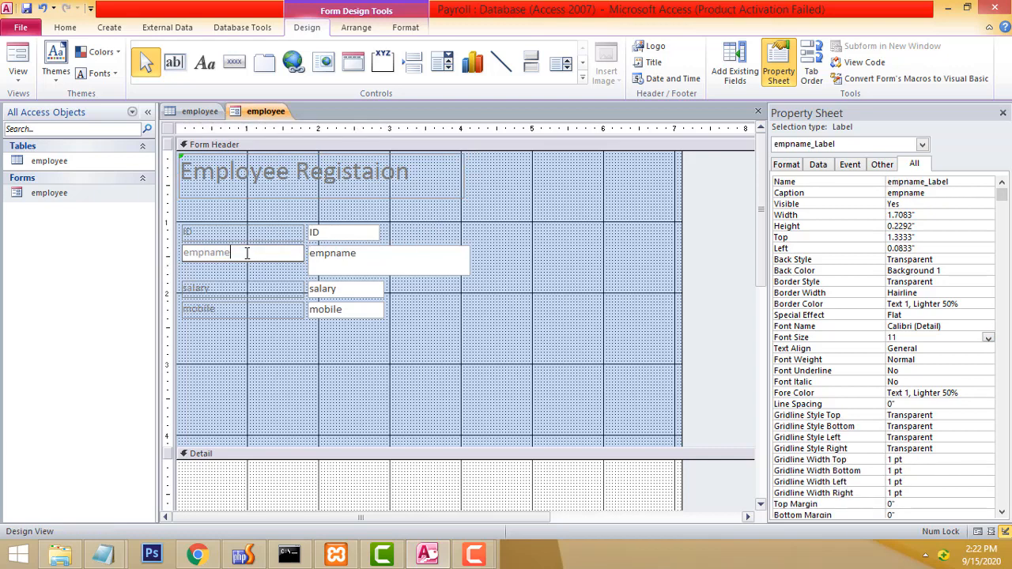
pyautogui.moveTo(245, 253); pyautogui.dragTo(186, 253)
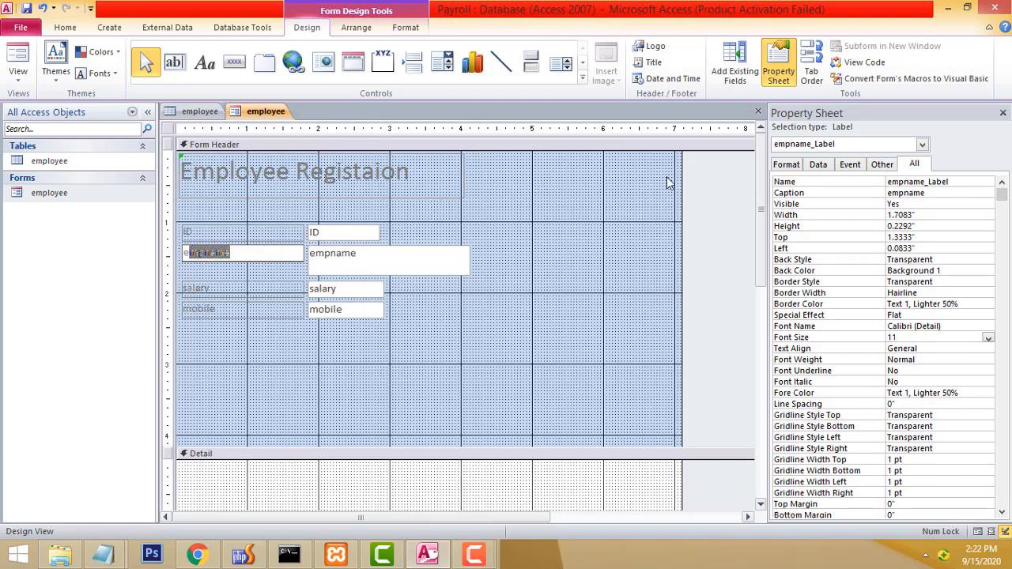
pyautogui.press('BackSpace')
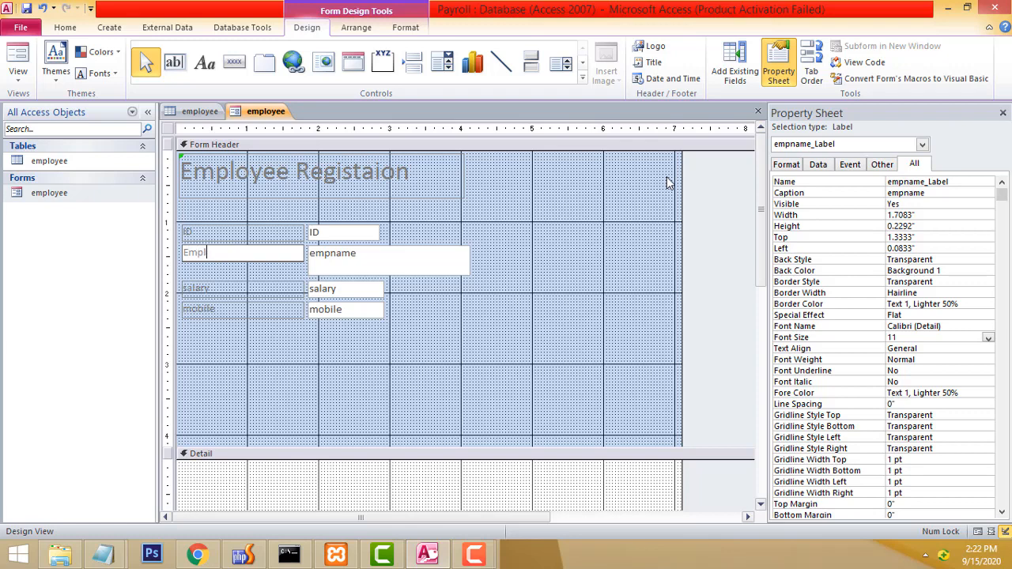
pyautogui.write('Employee Name')
# Rename the salary and mobile labels to Salary and Mobile, then open the form in Form View.
pyautogui.doubleClick(223, 287)
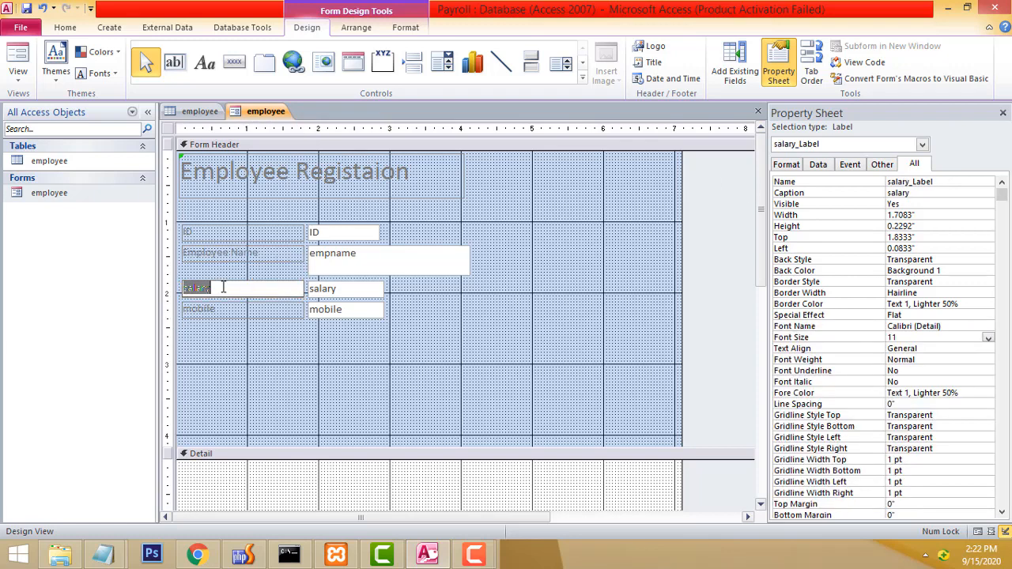
pyautogui.write('Sa')
pyautogui.doubleClick(223, 310)
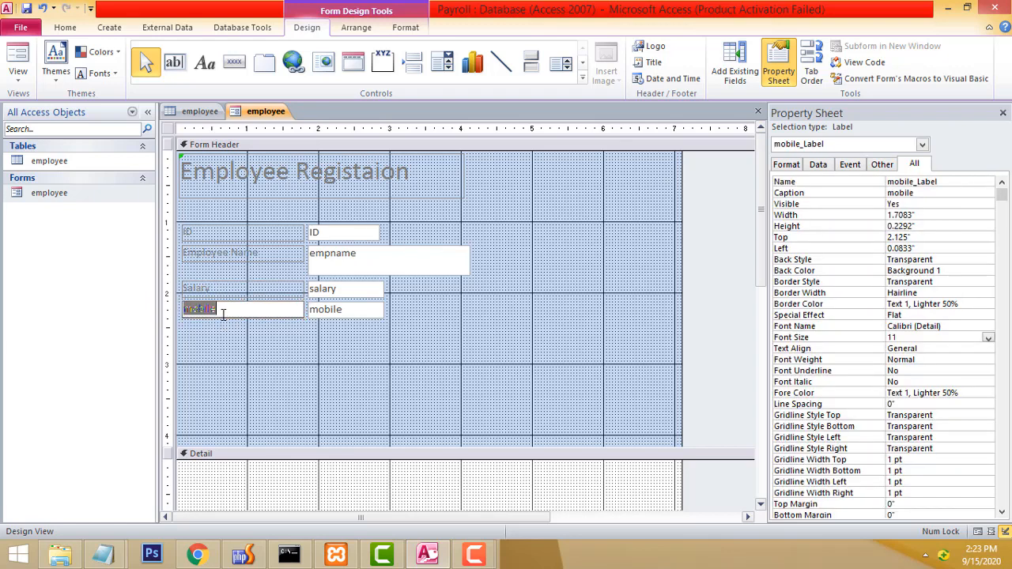
pyautogui.write('Mo')
pyautogui.click(470, 397)
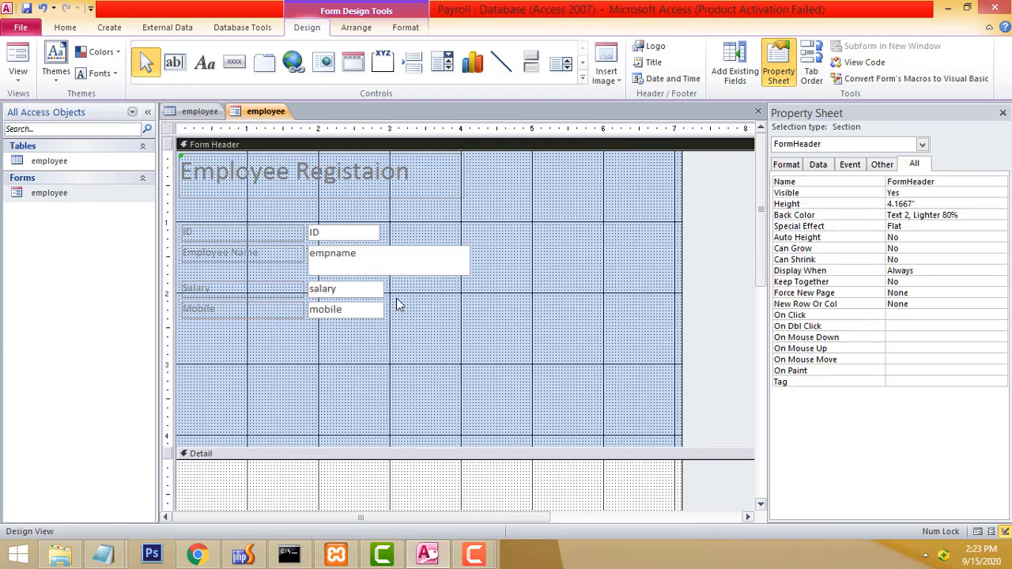
pyautogui.rightClick(33, 203)
pyautogui.click(87, 201)
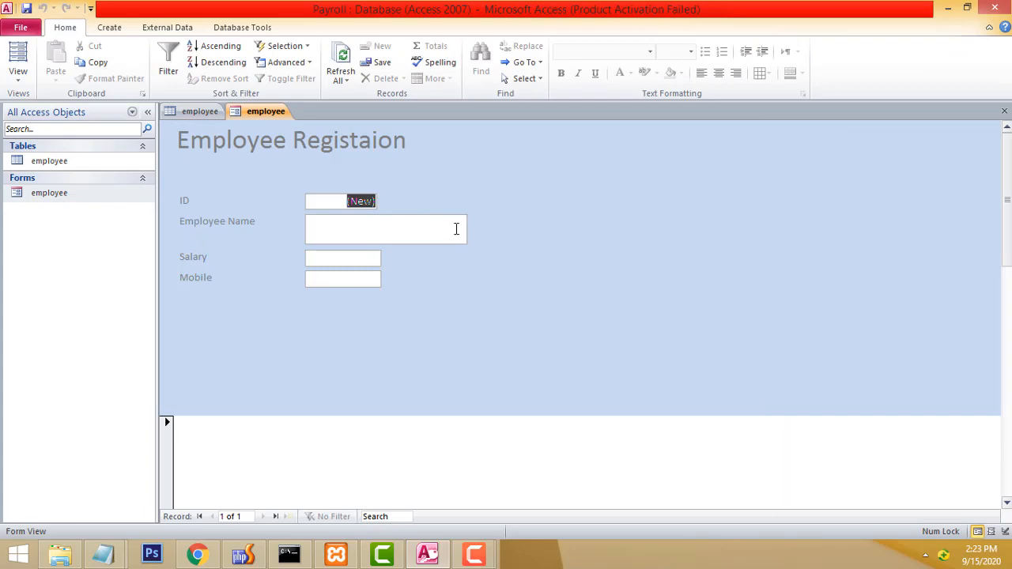
# Return the employee form to Design View and place a command button below the Mobile field.
pyautogui.rightClick(497, 185)
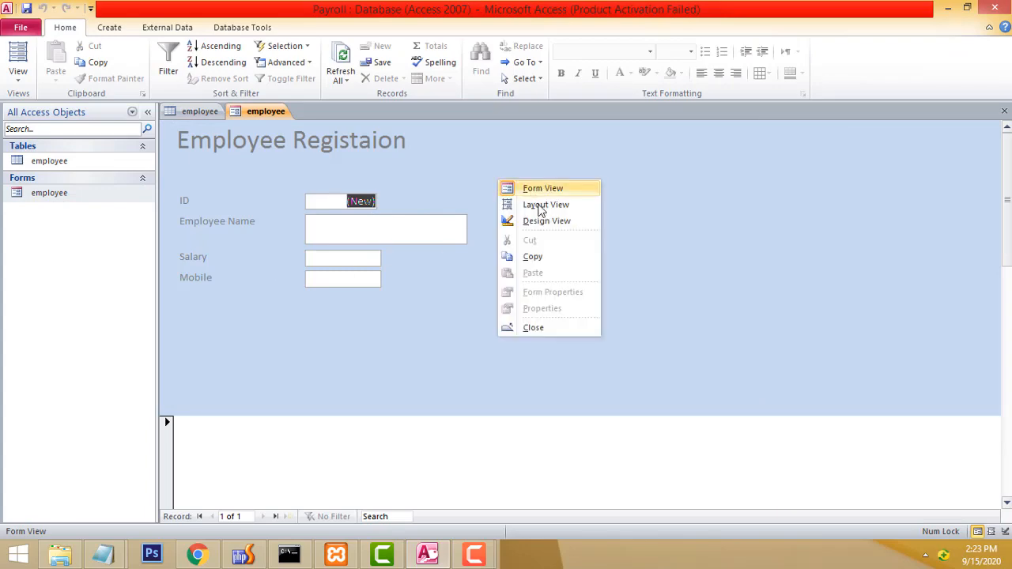
pyautogui.click(536, 221)
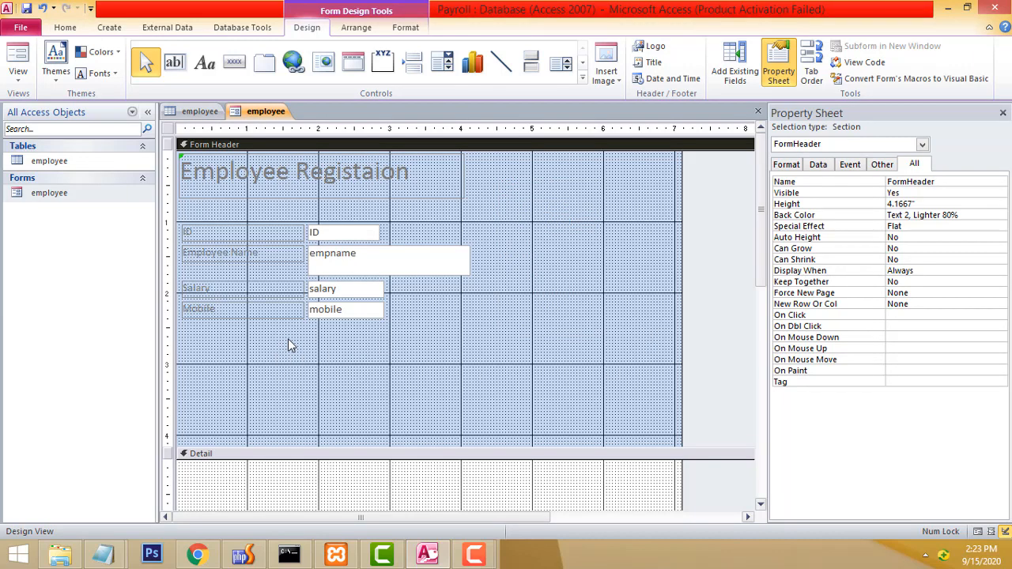
pyautogui.click(232, 65)
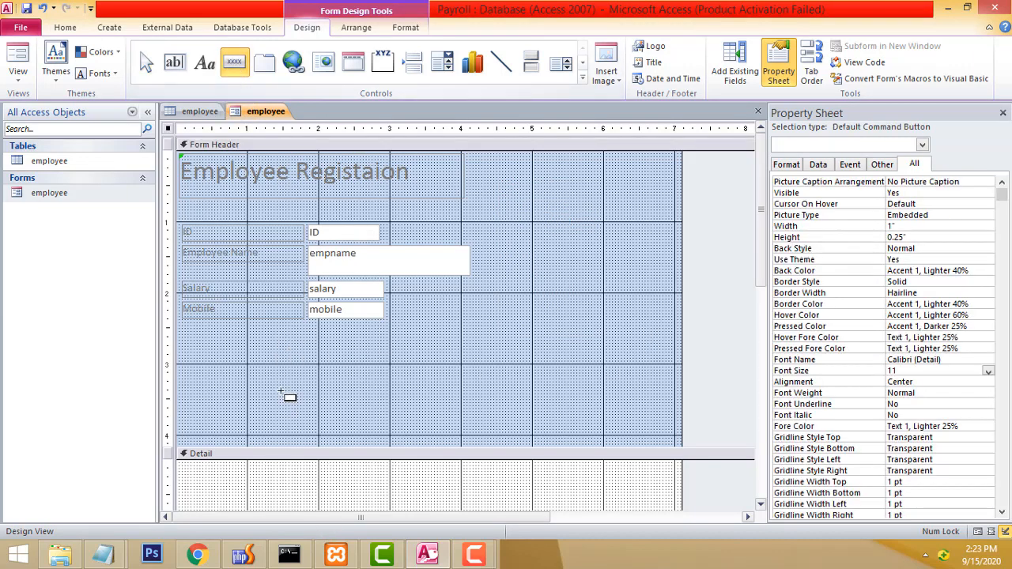
pyautogui.click(258, 362)
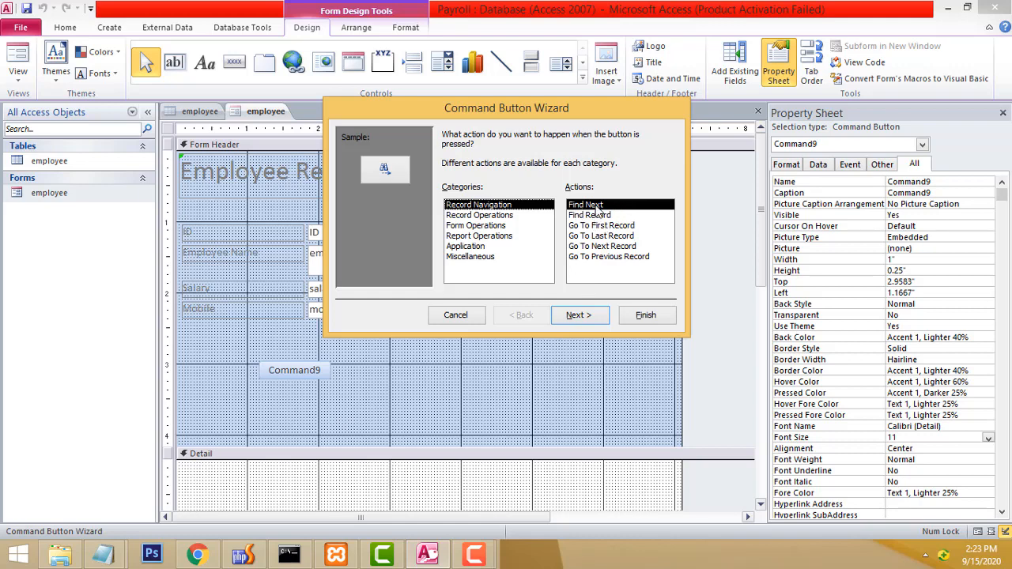
# Set the button to Go To First Record with the Go To First picture and name it First.
pyautogui.click(585, 226)
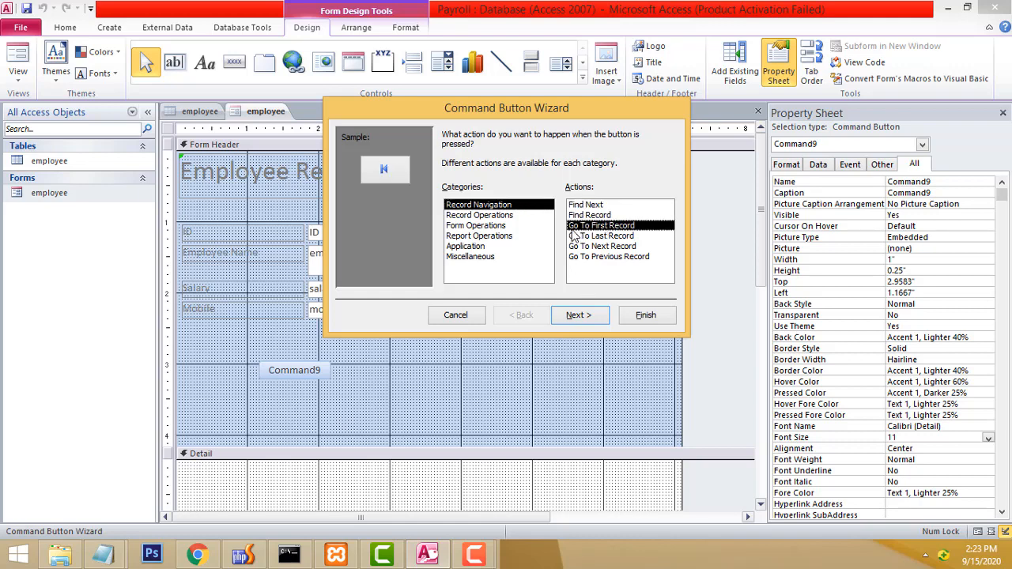
pyautogui.click(623, 236)
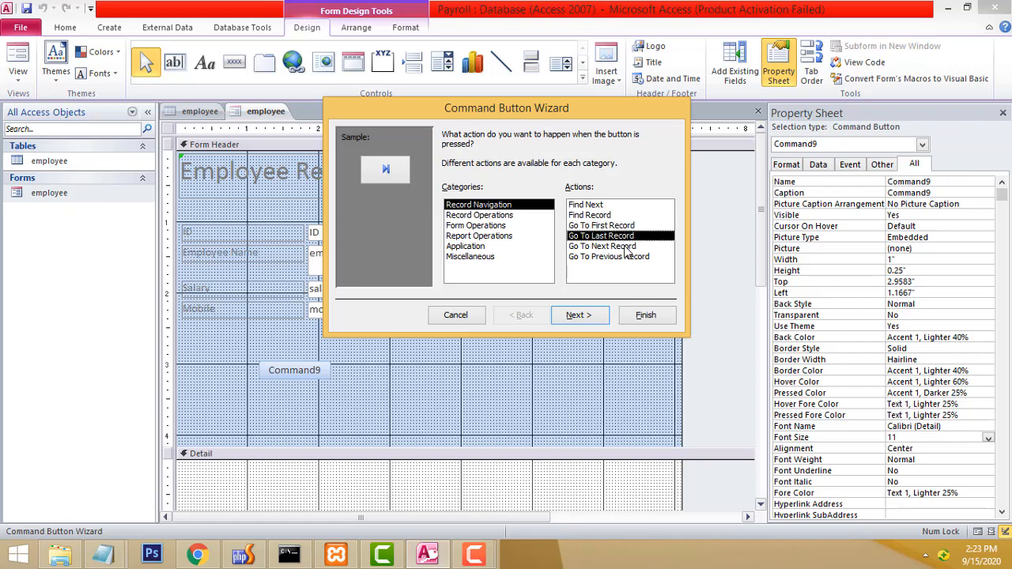
pyautogui.click(625, 246)
pyautogui.click(625, 256)
pyautogui.press('Up')
pyautogui.press('Up')
pyautogui.press('Up')
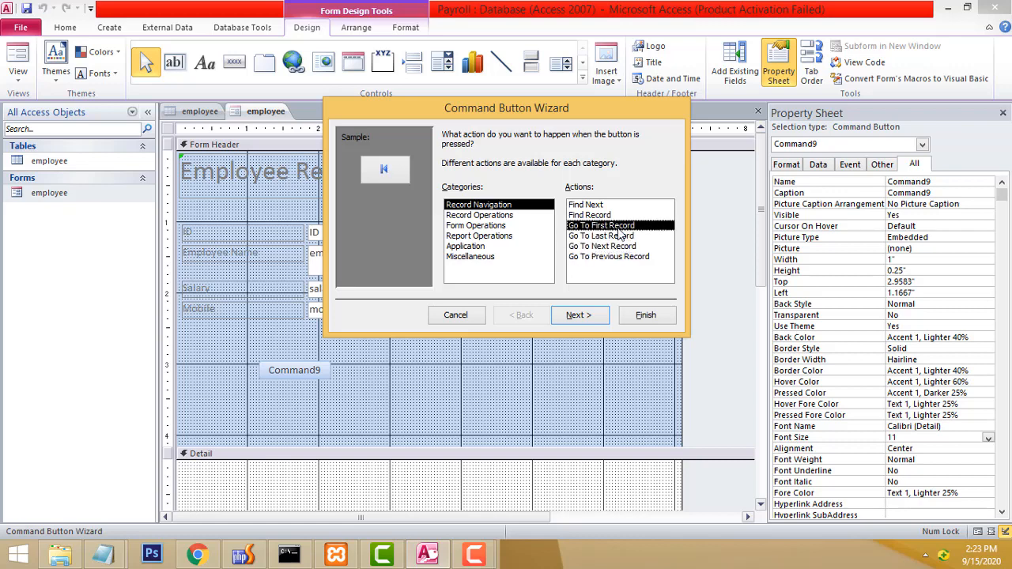
pyautogui.click(574, 316)
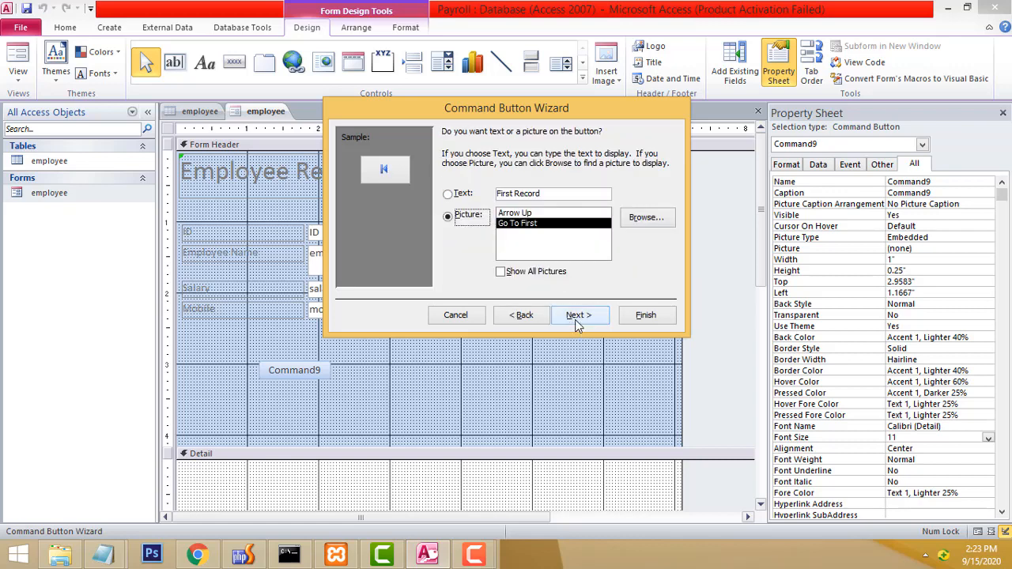
pyautogui.click(575, 316)
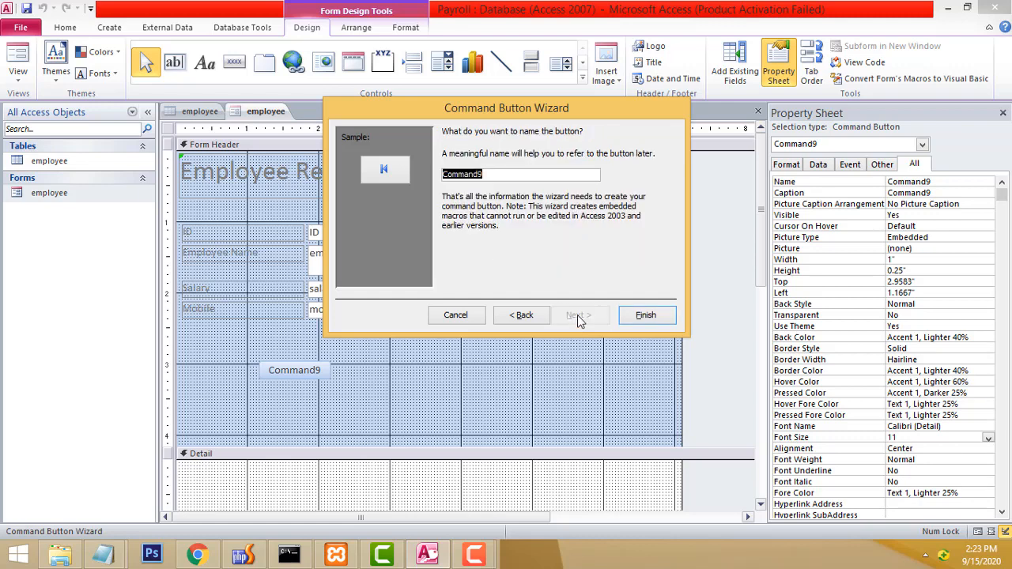
pyautogui.write('Fi')
# Add a Go To Last Record button with the Go To Last picture, named Last.
pyautogui.click(234, 62)
pyautogui.click(296, 366)
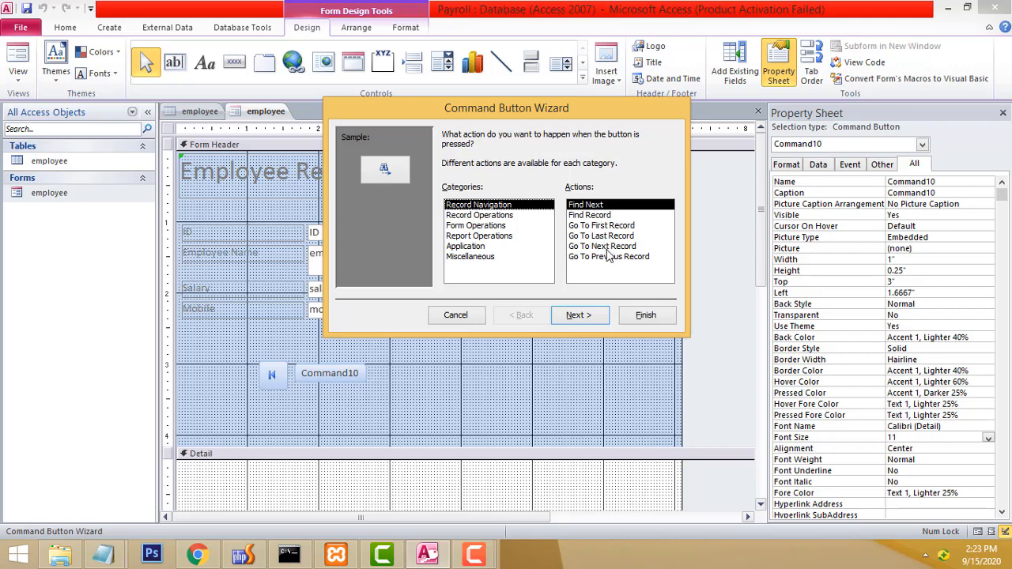
pyautogui.click(625, 225)
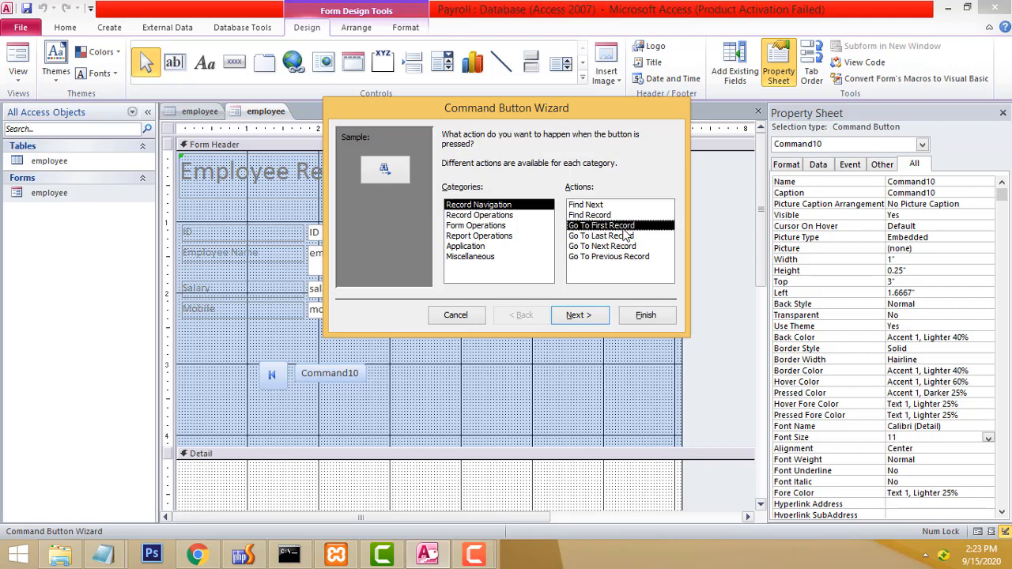
pyautogui.click(621, 236)
pyautogui.click(580, 315)
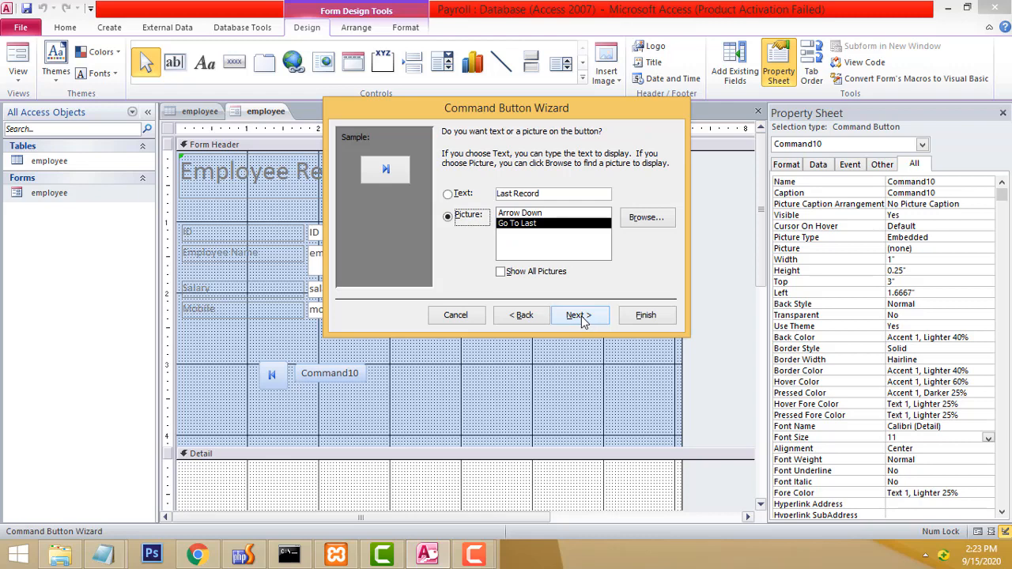
pyautogui.click(580, 315)
pyautogui.write('Last')
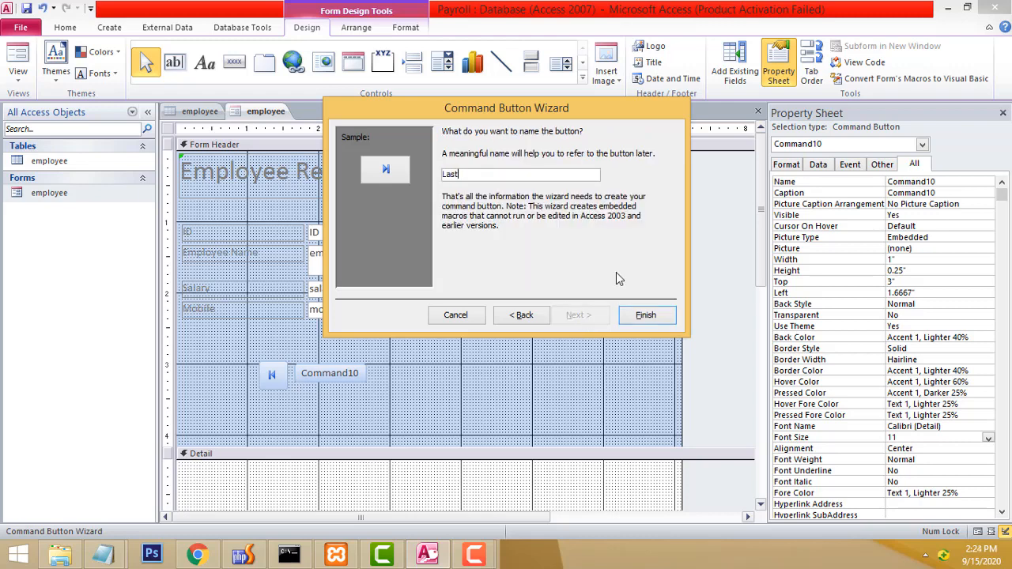
pyautogui.click(623, 315)
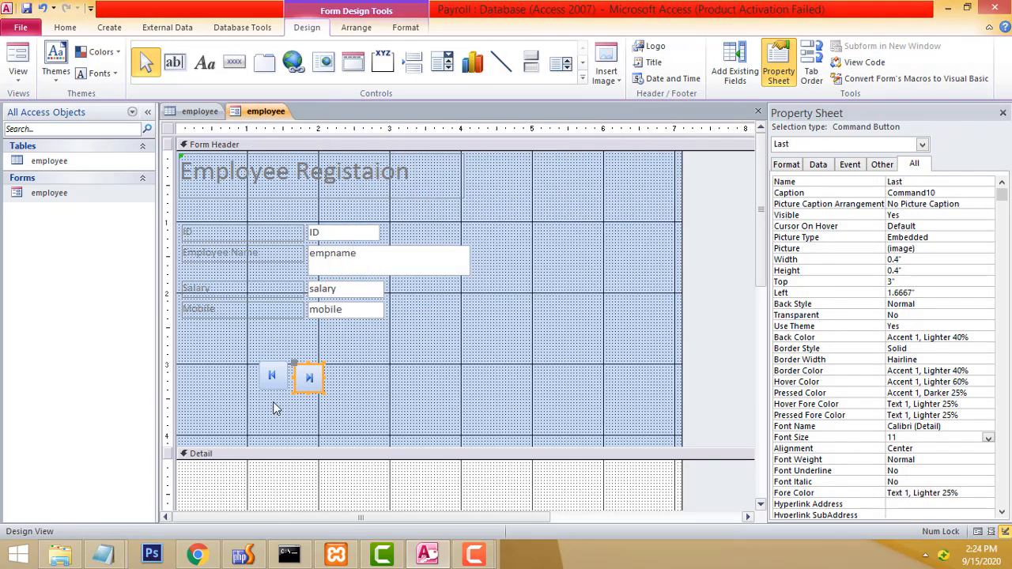
# Drag the Last button further right of the First button.
pyautogui.click(371, 378)
pyautogui.click(310, 379)
pyautogui.click(343, 407)
pyautogui.click(308, 379)
pyautogui.moveTo(293, 363); pyautogui.dragTo(358, 365)
pyautogui.click(337, 415)
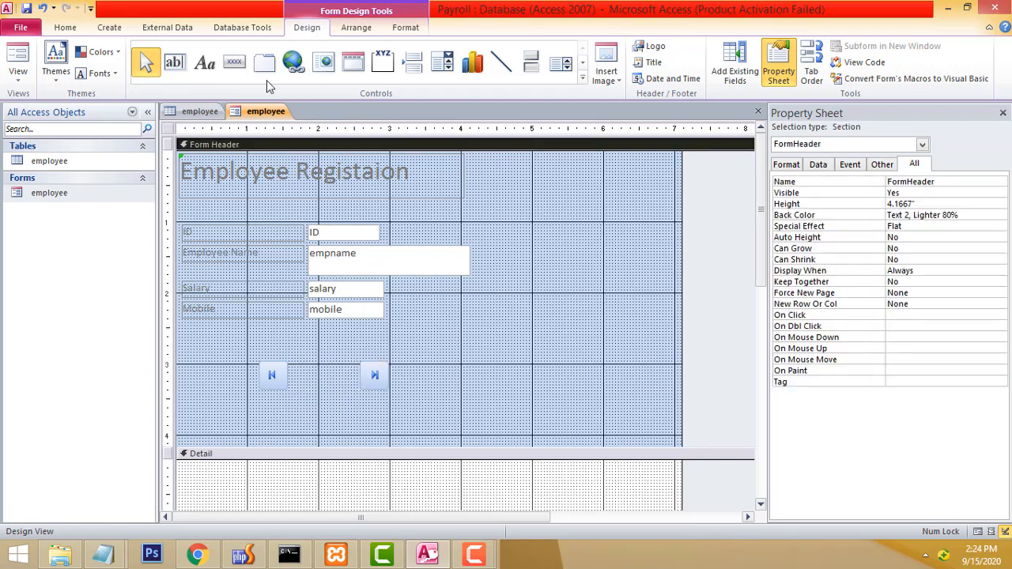
# Draw a Go To Next Record button with the Go To Next picture, named Next, beside First.
pyautogui.click(234, 62)
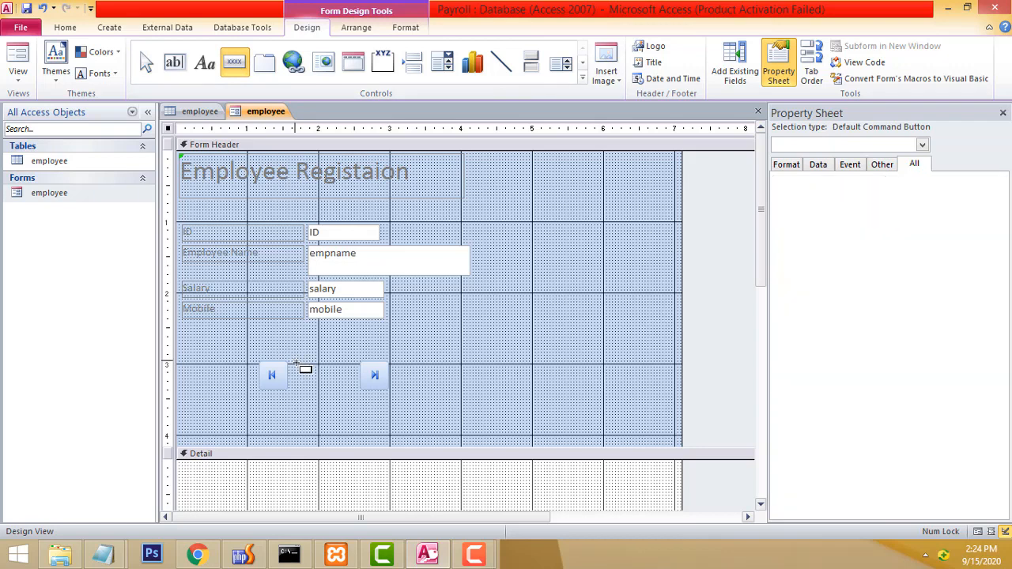
pyautogui.moveTo(295, 363); pyautogui.dragTo(324, 389)
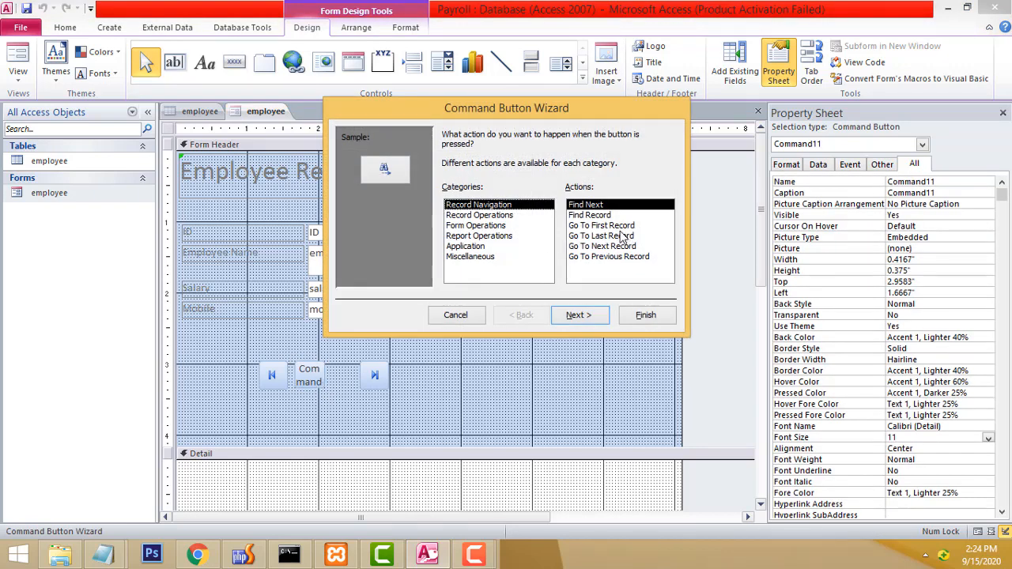
pyautogui.click(618, 227)
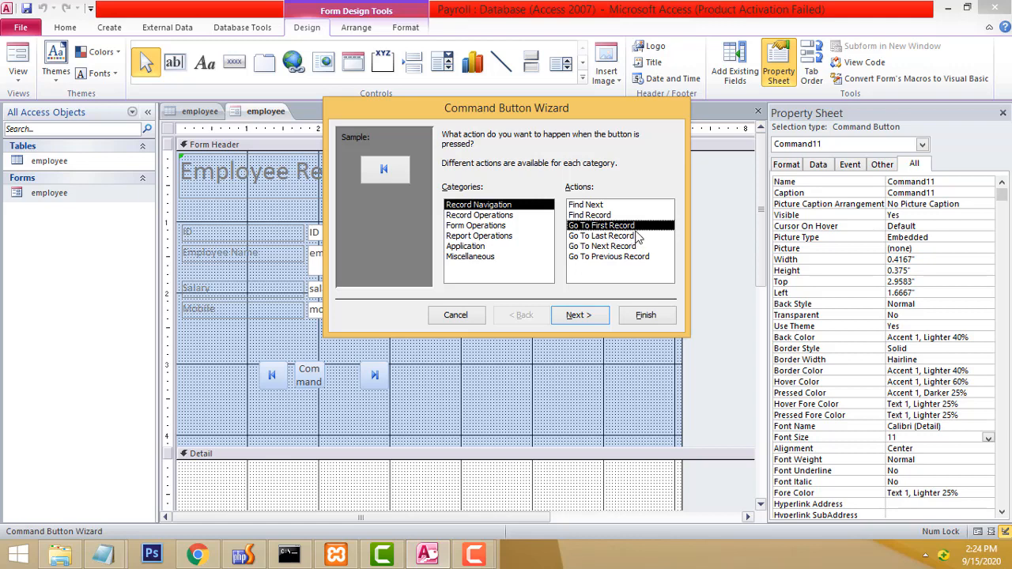
pyautogui.click(620, 247)
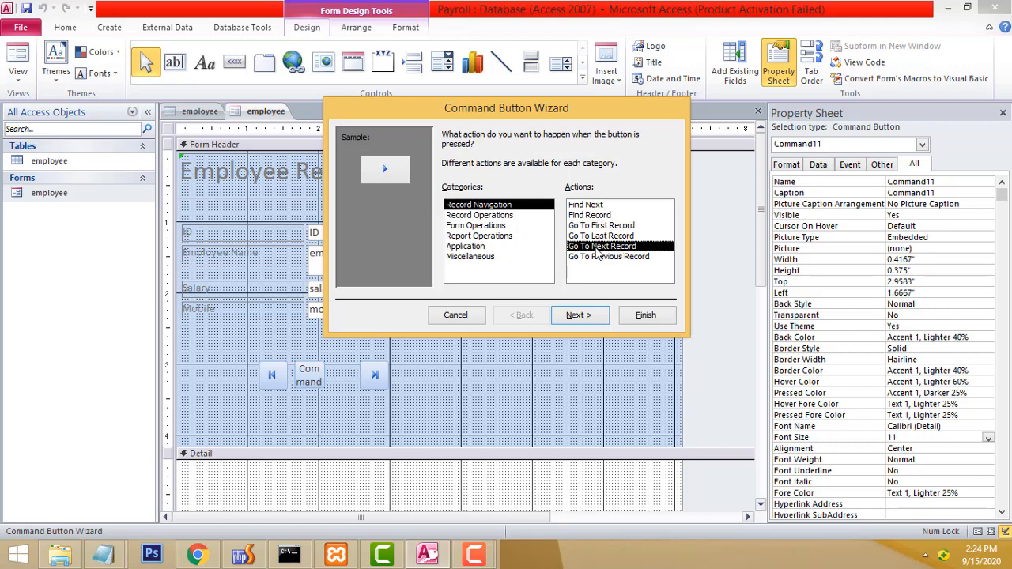
pyautogui.click(576, 318)
pyautogui.click(576, 317)
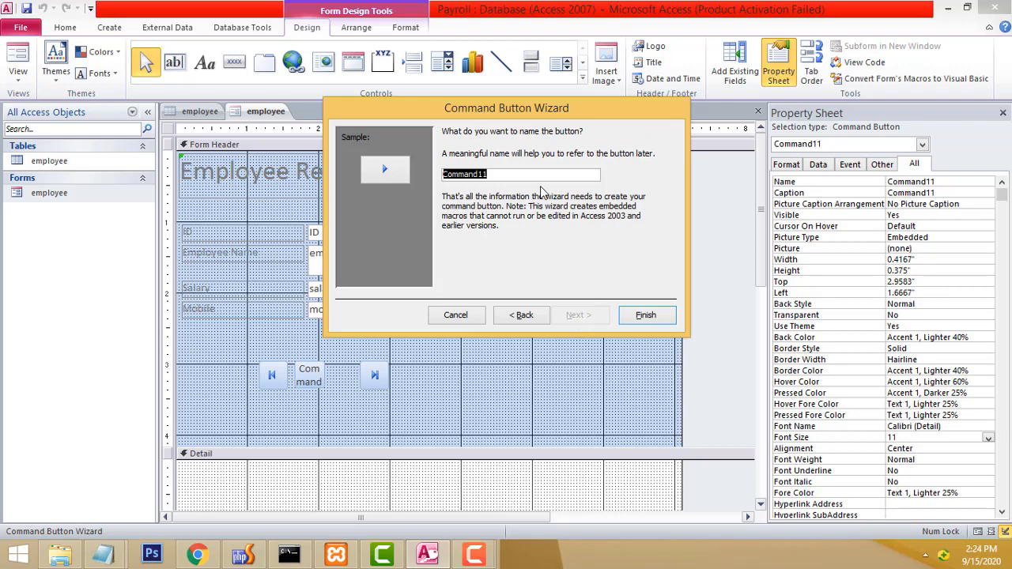
pyautogui.write('Next')
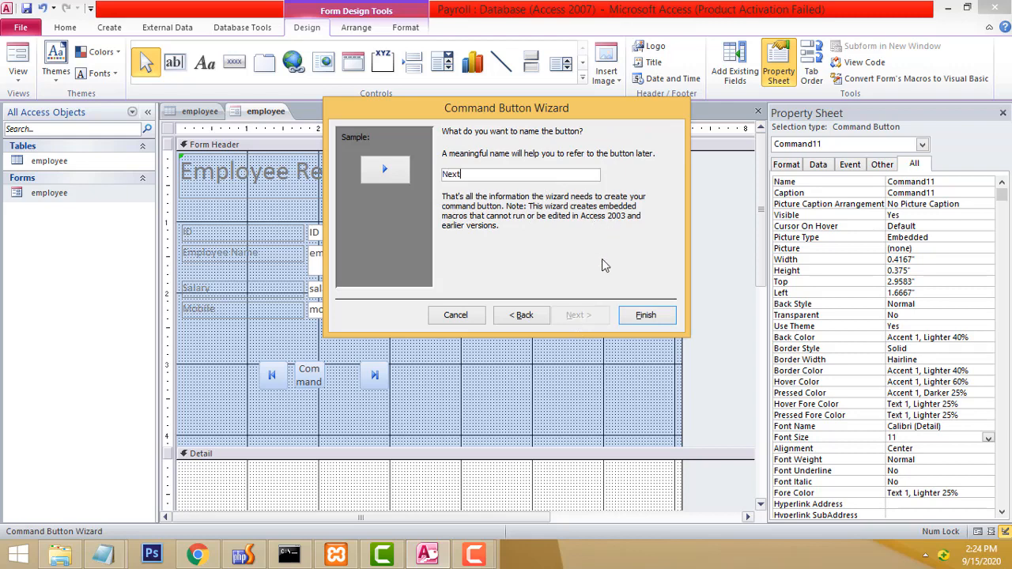
pyautogui.click(653, 318)
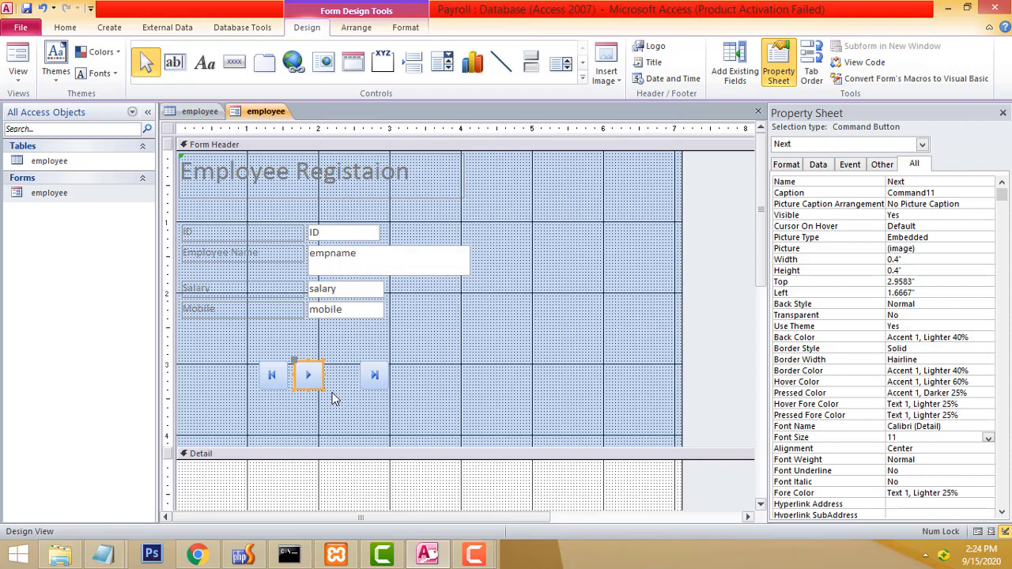
# Draw a Go To Previous Record button named Previous between Next and Last.
pyautogui.click(231, 67)
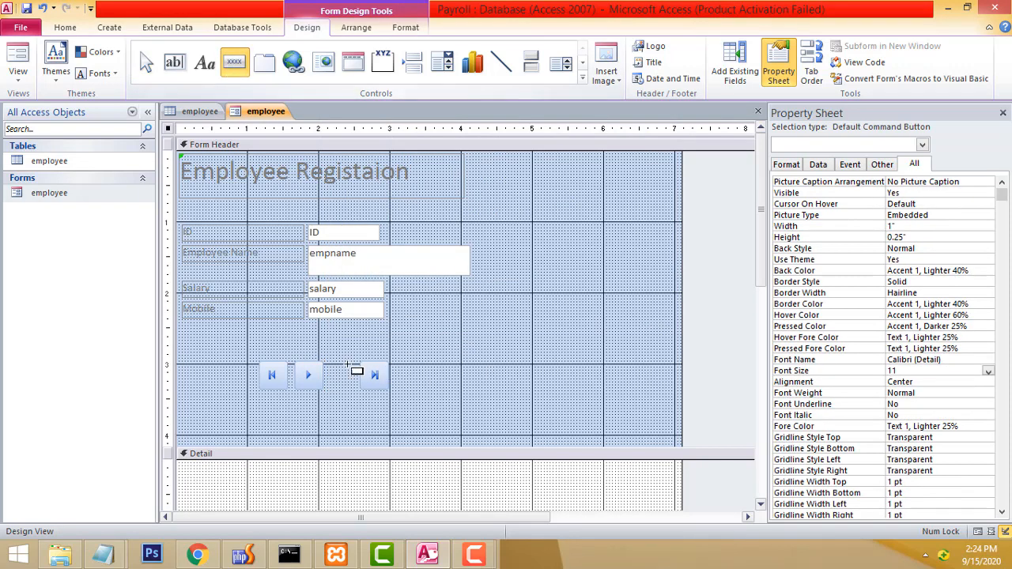
pyautogui.moveTo(327, 366); pyautogui.dragTo(358, 390)
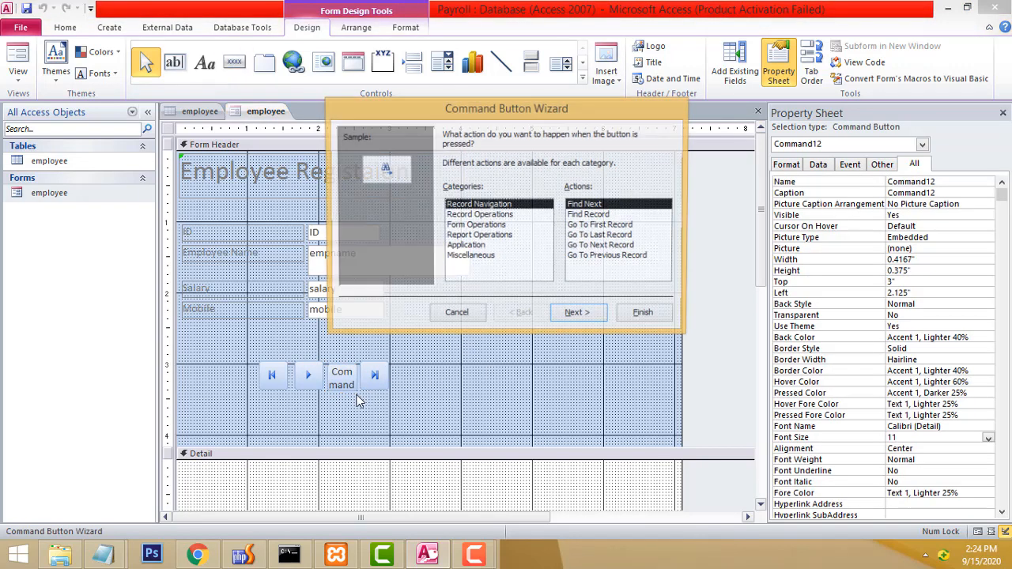
pyautogui.doubleClick(631, 257)
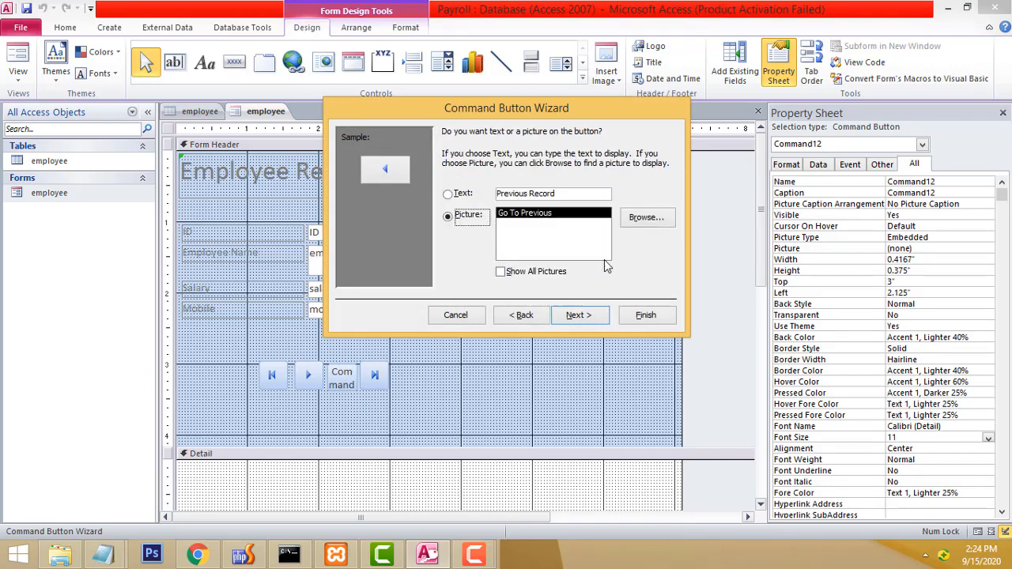
pyautogui.click(576, 318)
pyautogui.write('Previous')
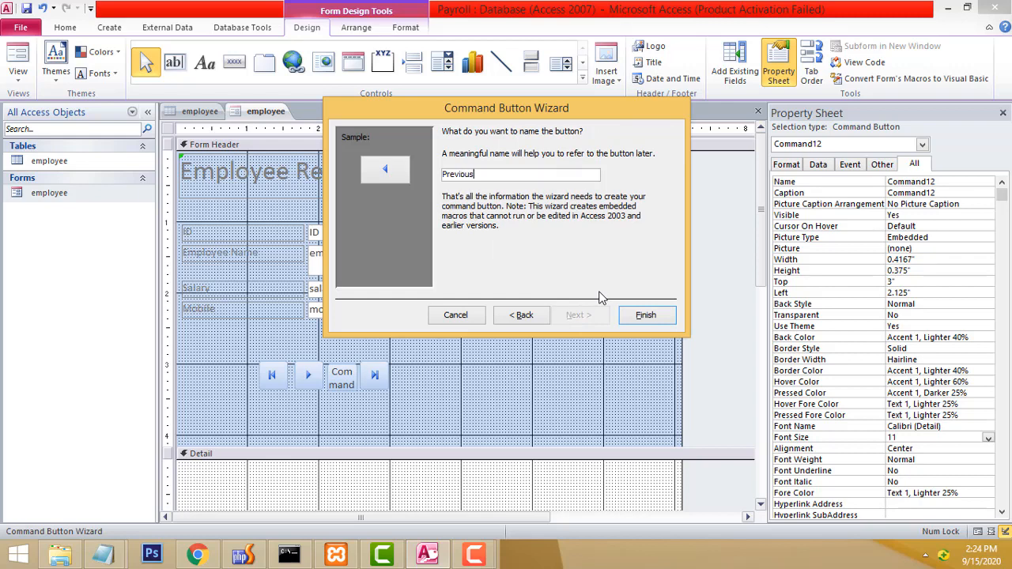
pyautogui.click(646, 314)
pyautogui.click(434, 410)
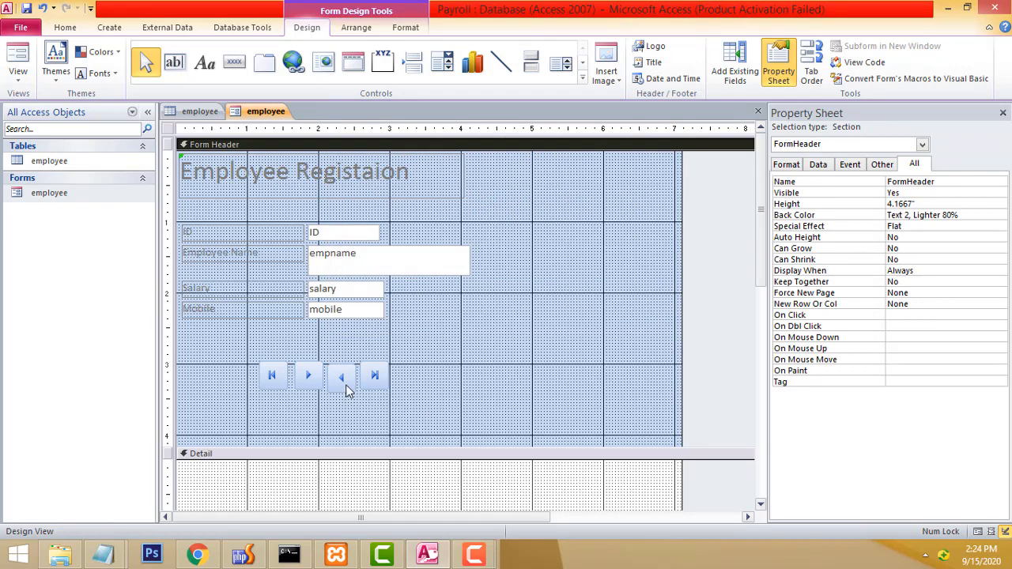
pyautogui.click(343, 378)
# Select all four navigation buttons together and move them up under the Mobile field.
pyautogui.click(429, 388)
pyautogui.click(388, 377)
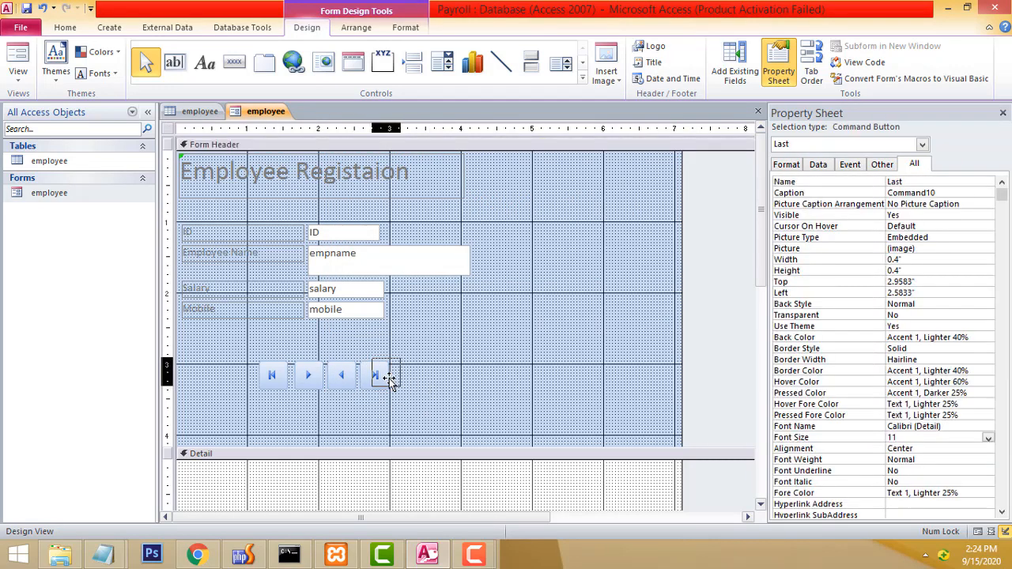
pyautogui.click(443, 397)
pyautogui.moveTo(240, 354); pyautogui.dragTo(388, 349)
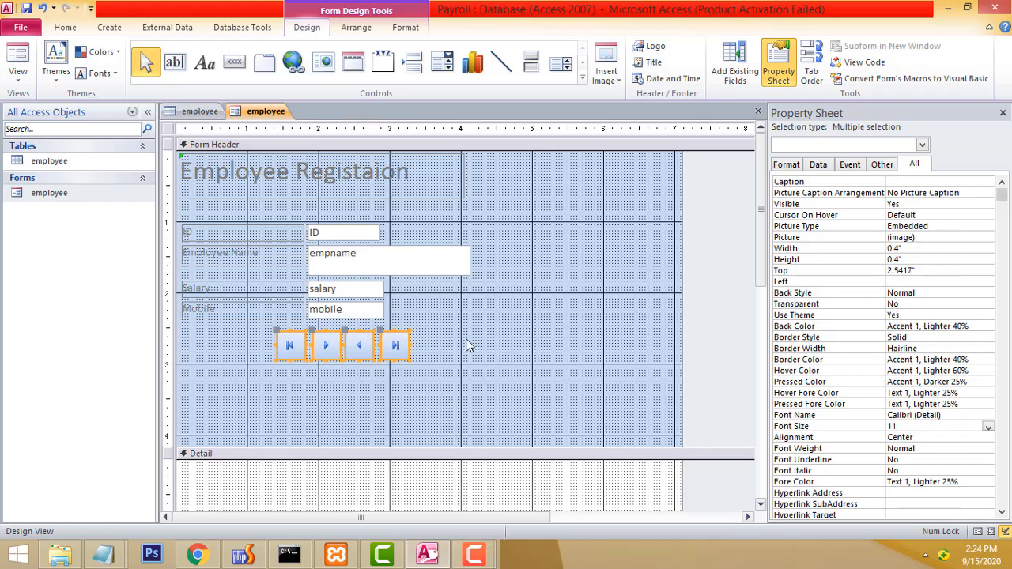
pyautogui.click(466, 345)
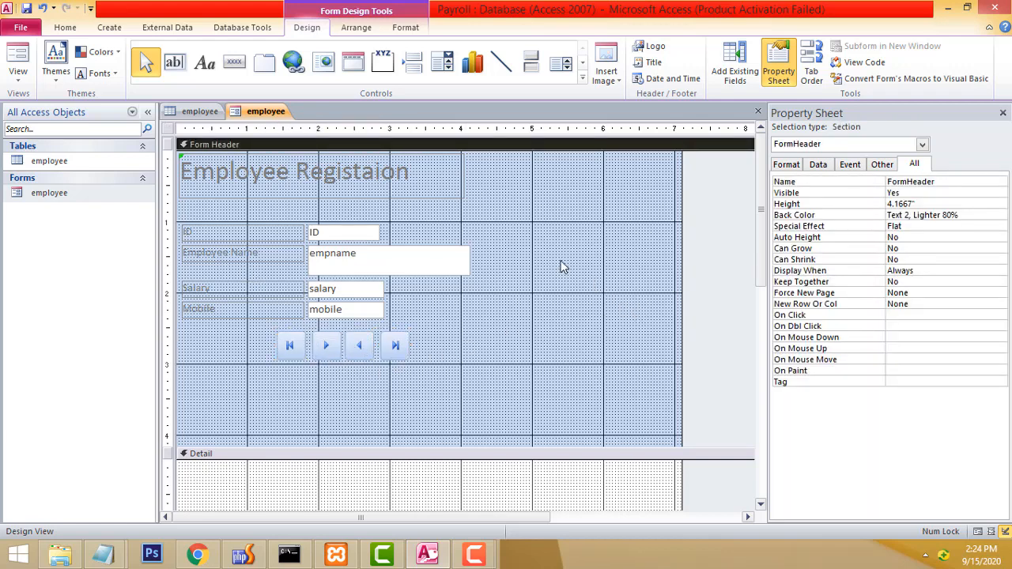
# Check the form header's Back Color on the Format tab without changing it.
pyautogui.click(499, 160)
pyautogui.click(513, 174)
pyautogui.click(795, 166)
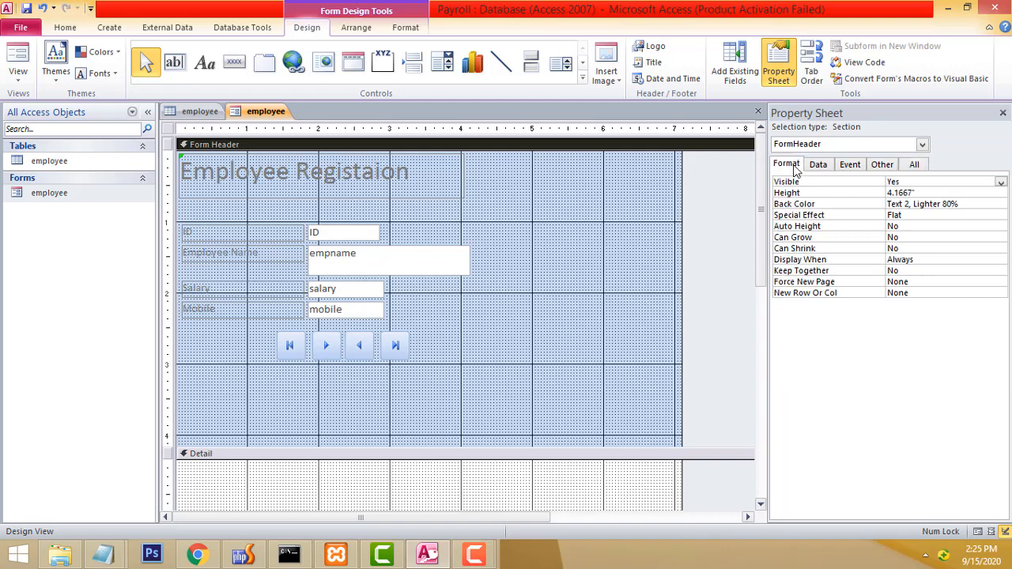
pyautogui.click(990, 204)
pyautogui.click(644, 288)
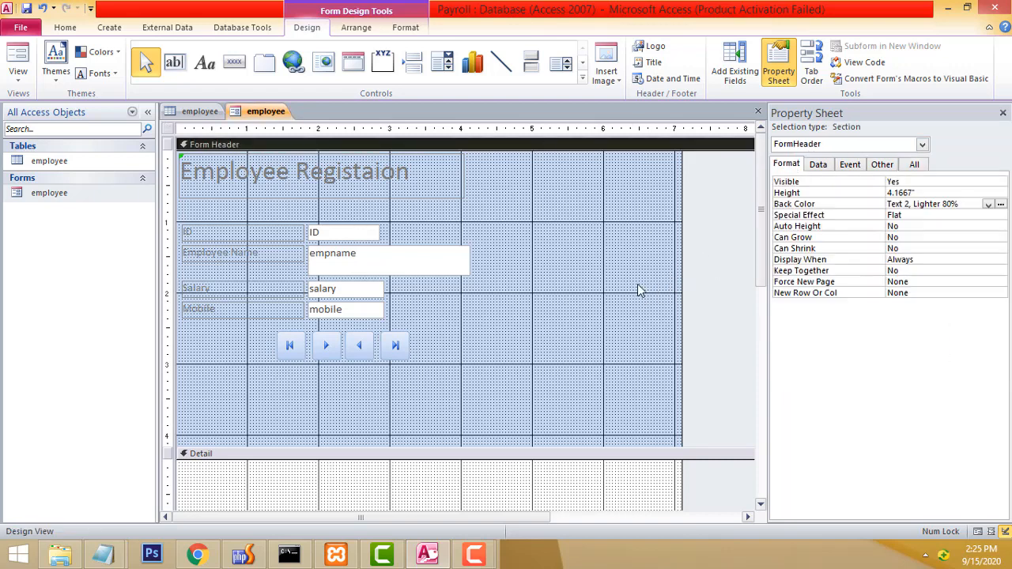
pyautogui.rightClick(501, 177)
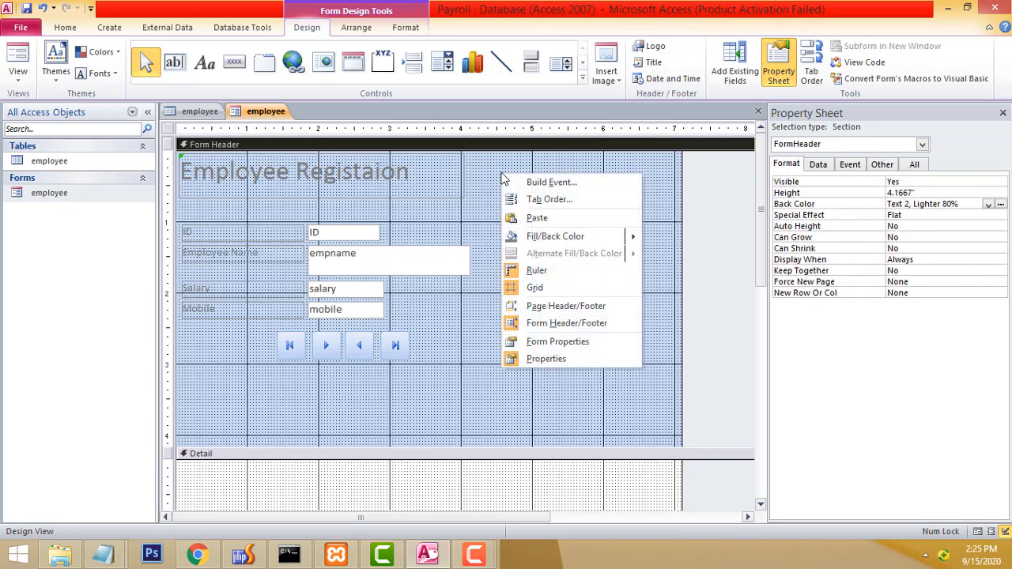
pyautogui.click(70, 195)
pyautogui.rightClick(70, 196)
pyautogui.click(103, 204)
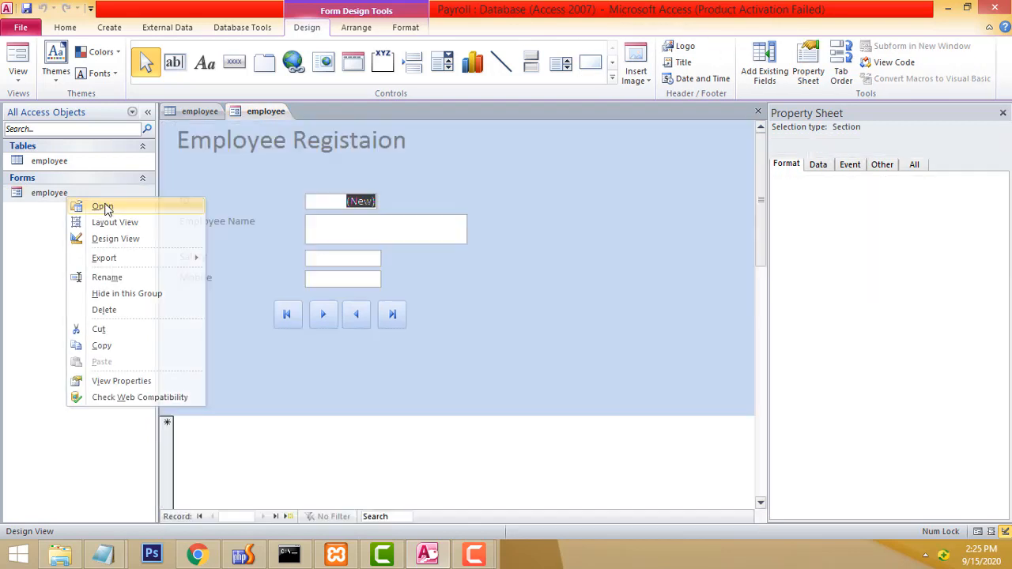
pyautogui.rightClick(455, 166)
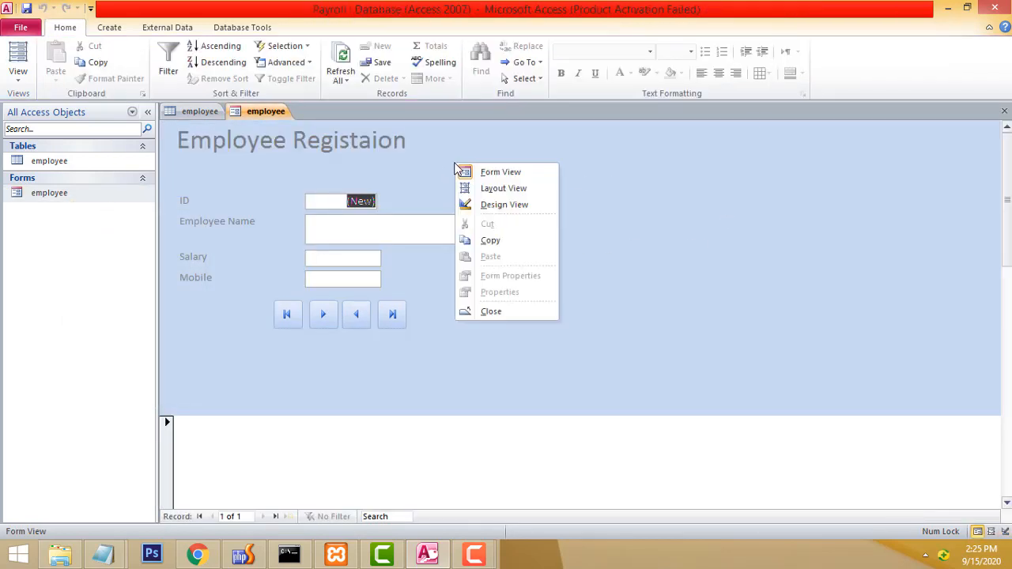
pyautogui.click(499, 205)
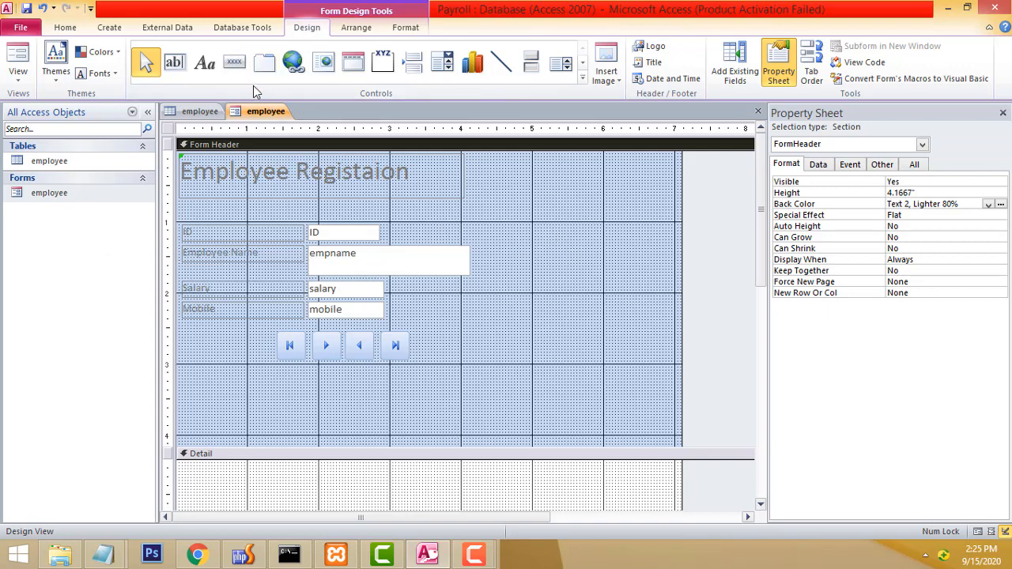
# Draw a new command button in the header to the right of the employee fields.
pyautogui.click(235, 64)
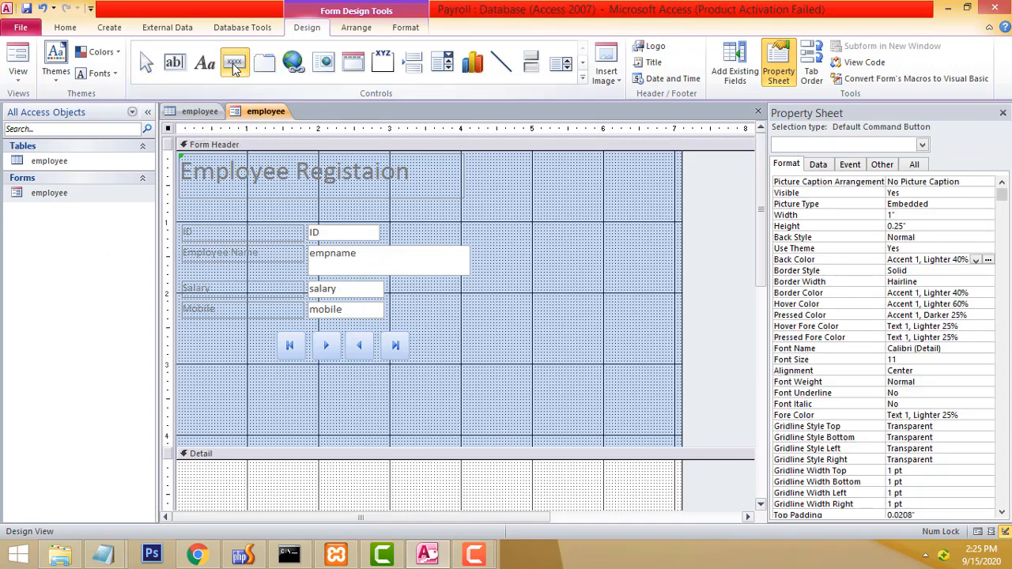
pyautogui.click(538, 207)
pyautogui.click(241, 67)
pyautogui.click(535, 216)
pyautogui.moveTo(536, 216); pyautogui.dragTo(594, 250)
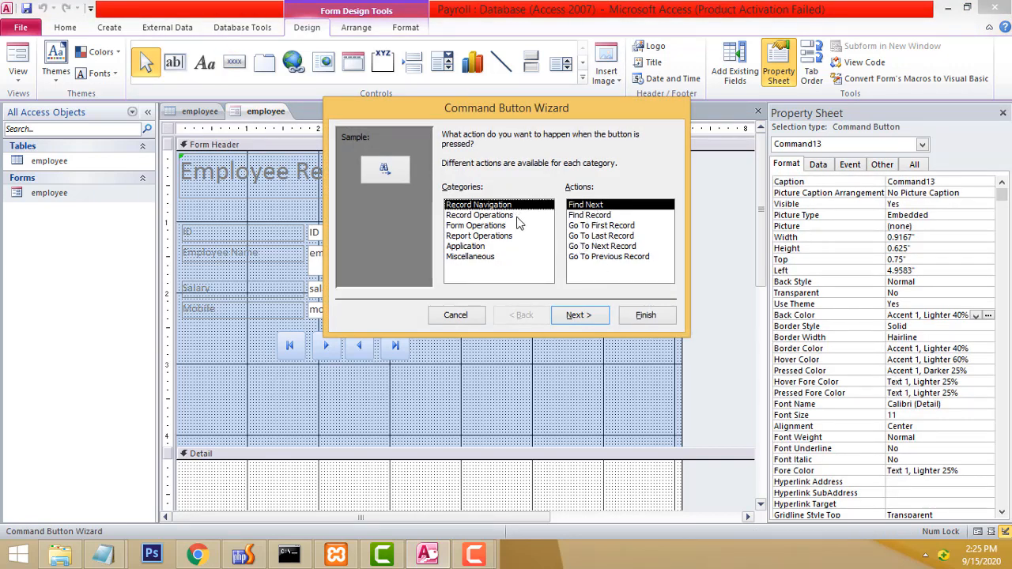
# Make it an Add New Record button with the Go To New picture, named New, level with ID.
pyautogui.click(465, 216)
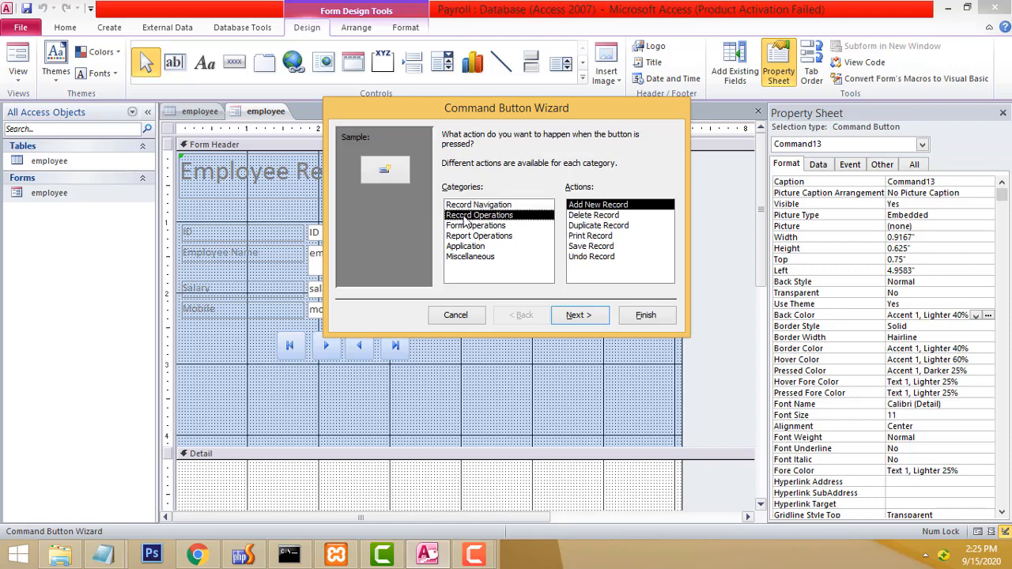
pyautogui.click(583, 316)
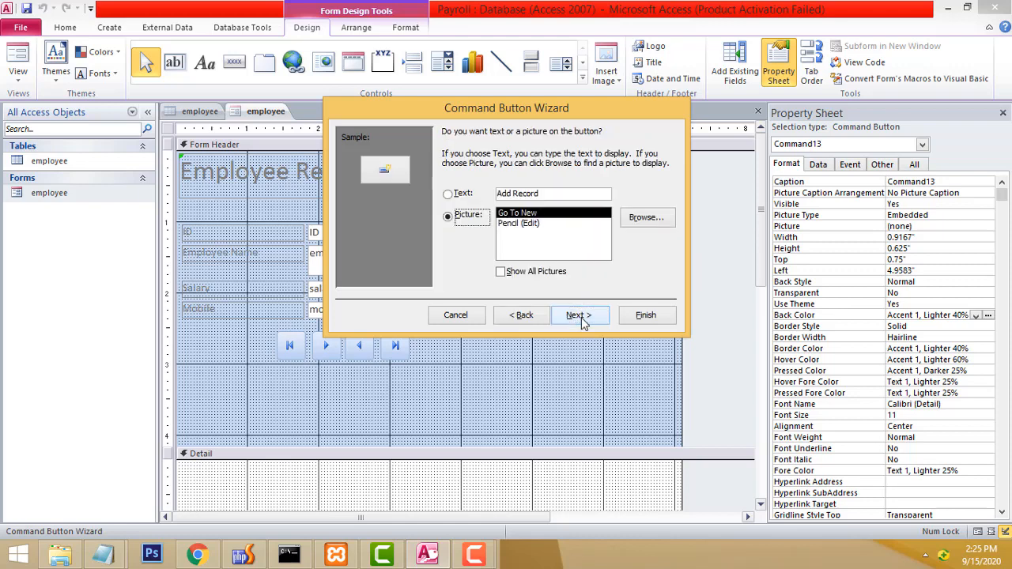
pyautogui.click(581, 318)
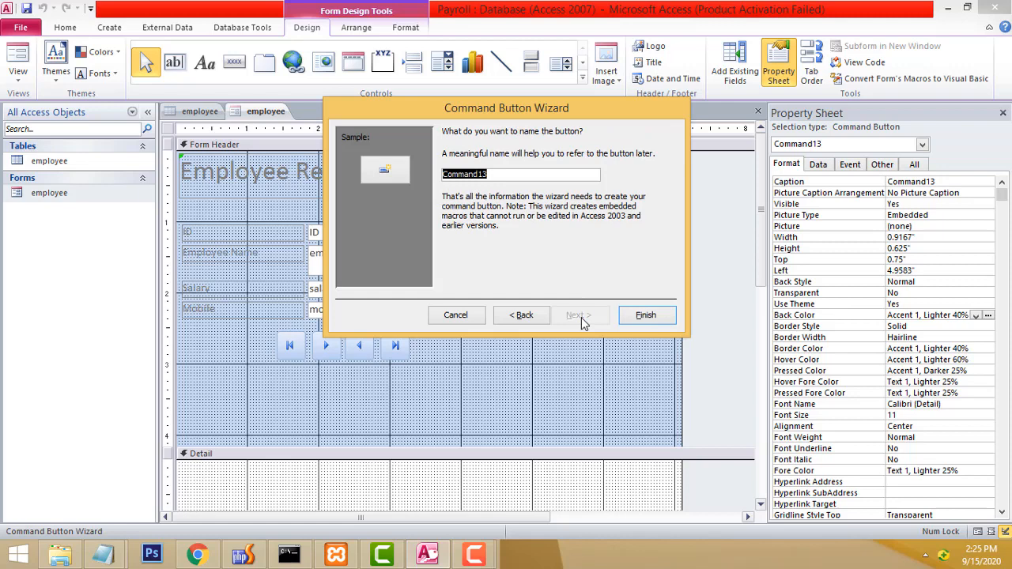
pyautogui.write('New')
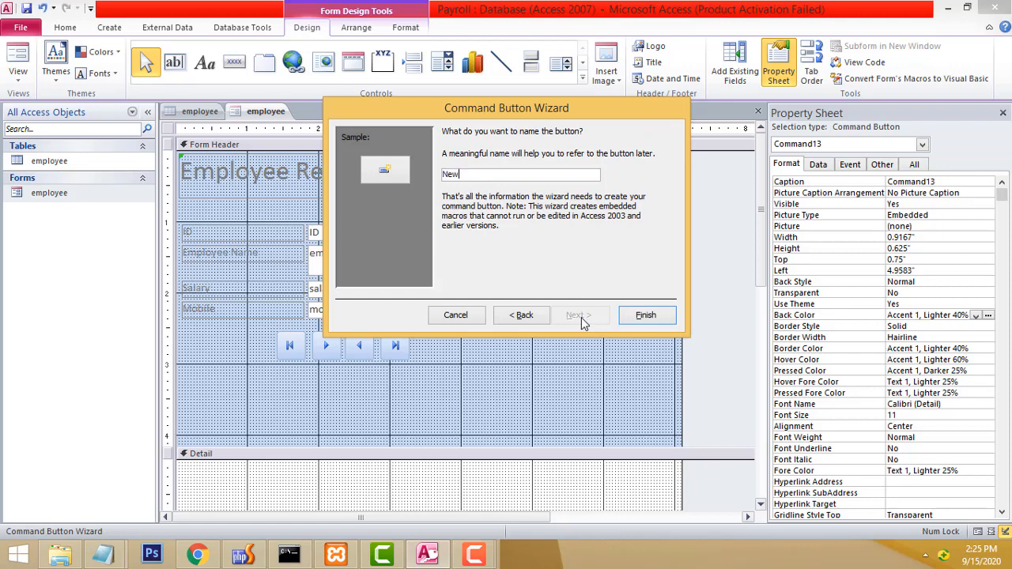
pyautogui.click(637, 318)
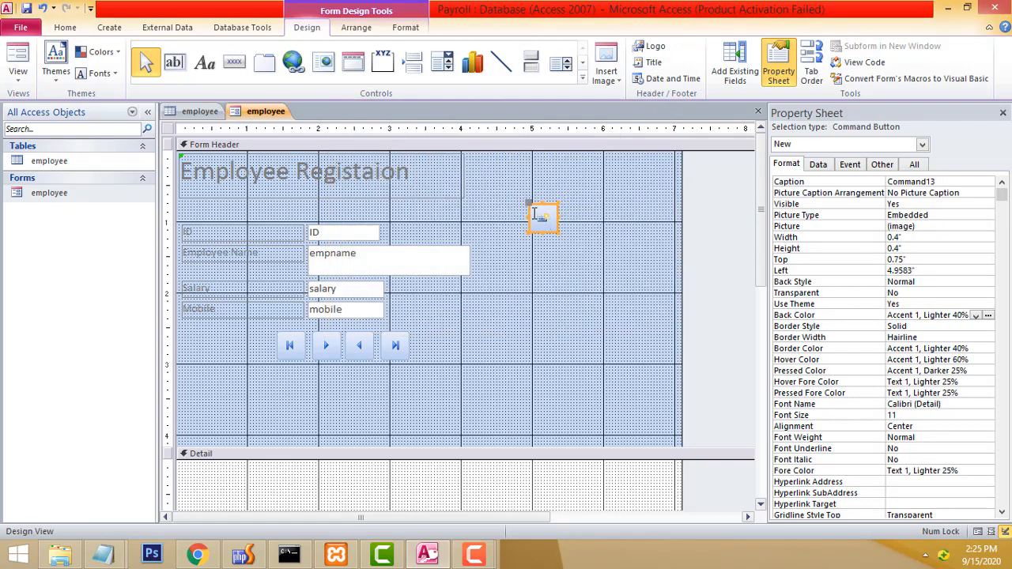
pyautogui.click(560, 214)
pyautogui.click(542, 219)
pyautogui.moveTo(529, 203); pyautogui.dragTo(511, 223)
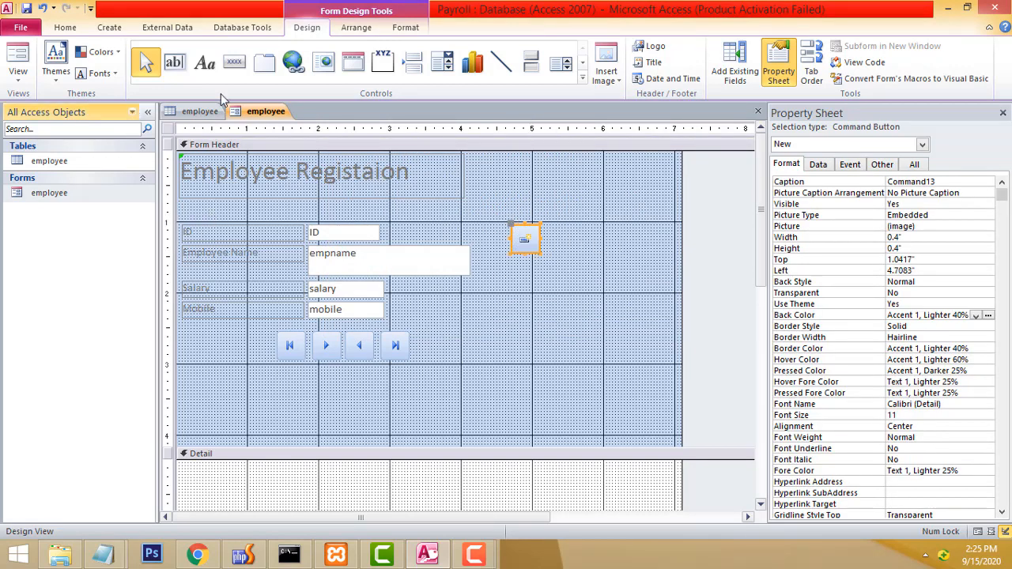
# Create a Save Record button with the Save Record picture, named Save, below New.
pyautogui.click(234, 62)
pyautogui.moveTo(513, 267); pyautogui.dragTo(546, 297)
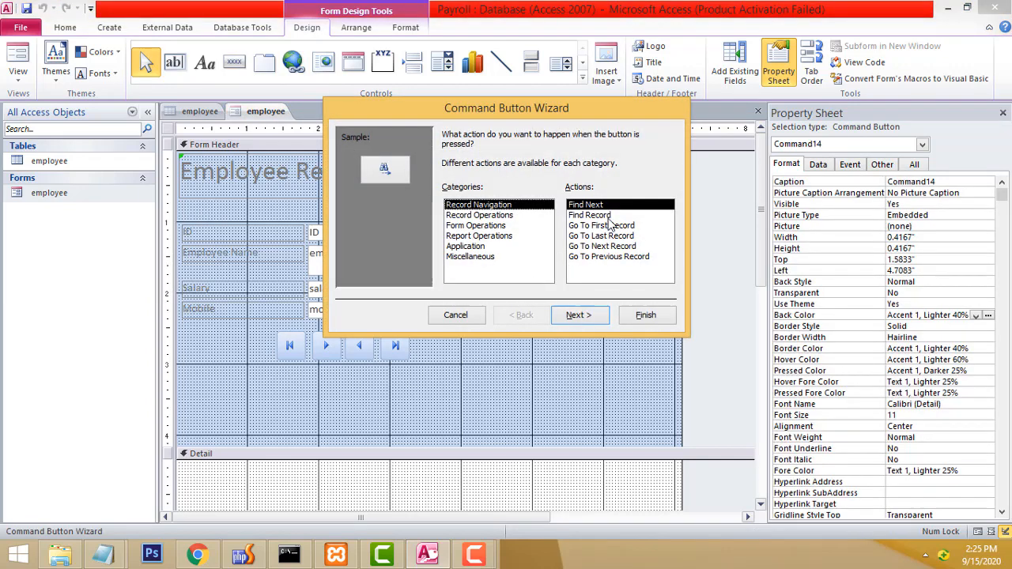
pyautogui.click(494, 215)
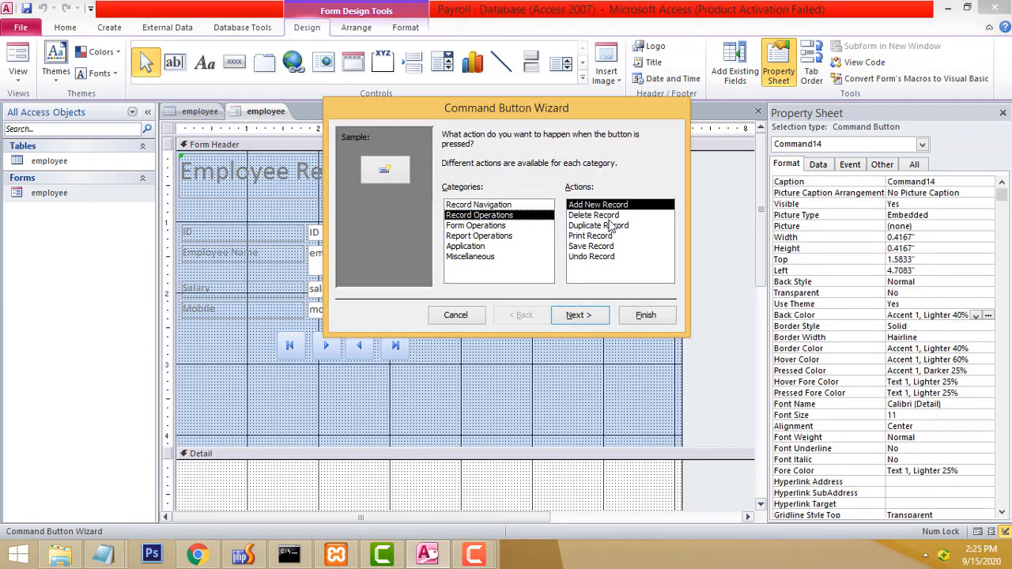
pyautogui.click(602, 247)
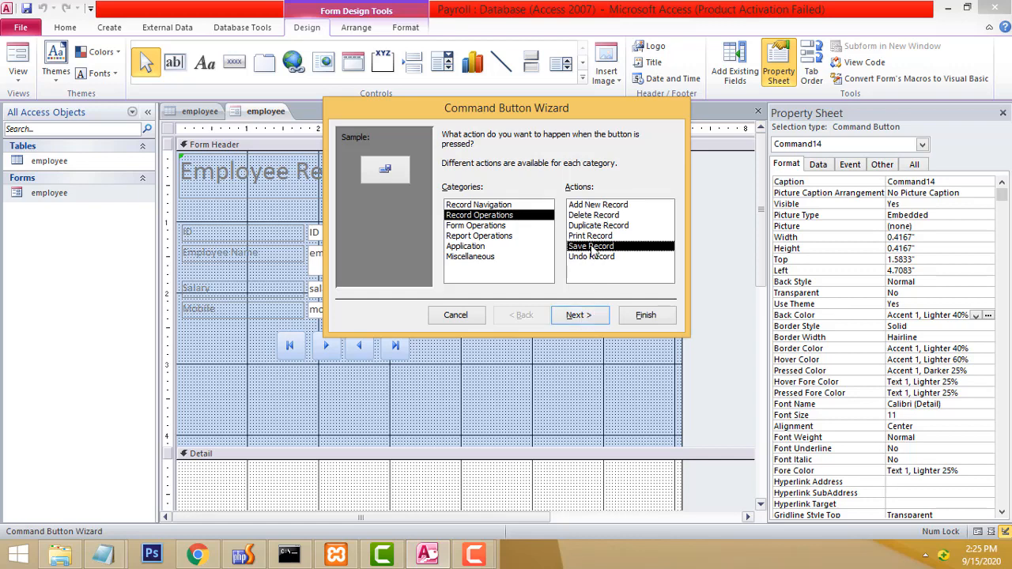
pyautogui.click(579, 317)
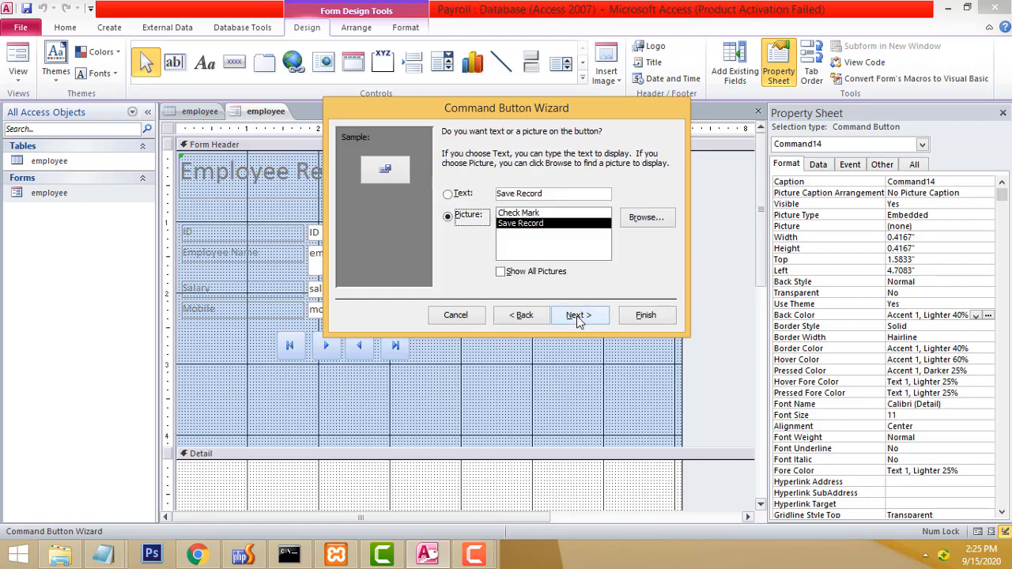
pyautogui.click(578, 316)
pyautogui.write('Sa')
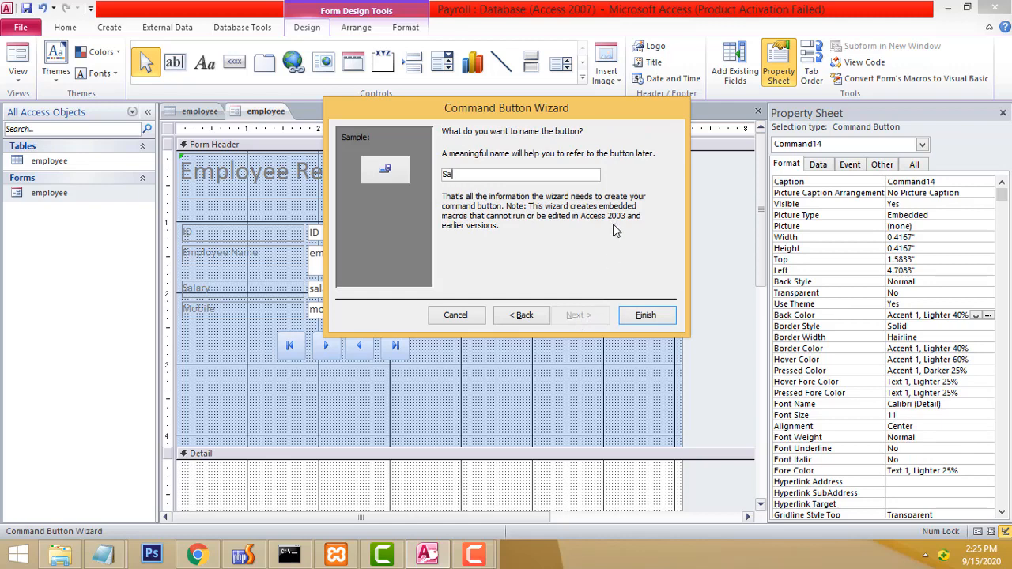
pyautogui.write('ve')
pyautogui.click(650, 316)
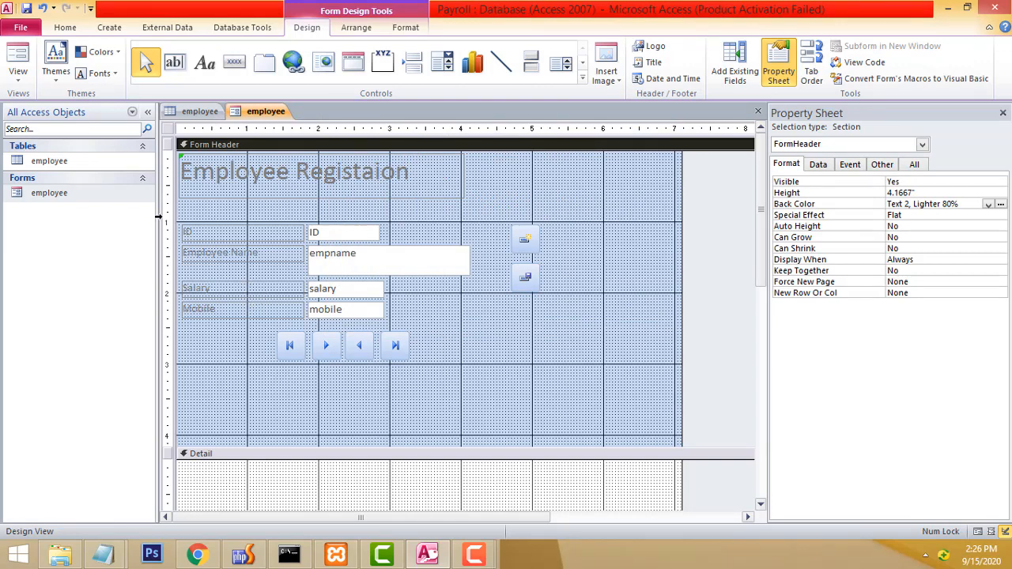
pyautogui.click(87, 203)
# Open the employee form and test First, Previous and Next, dismissing the can't-go-to-record messages.
pyautogui.rightClick(86, 201)
pyautogui.click(122, 207)
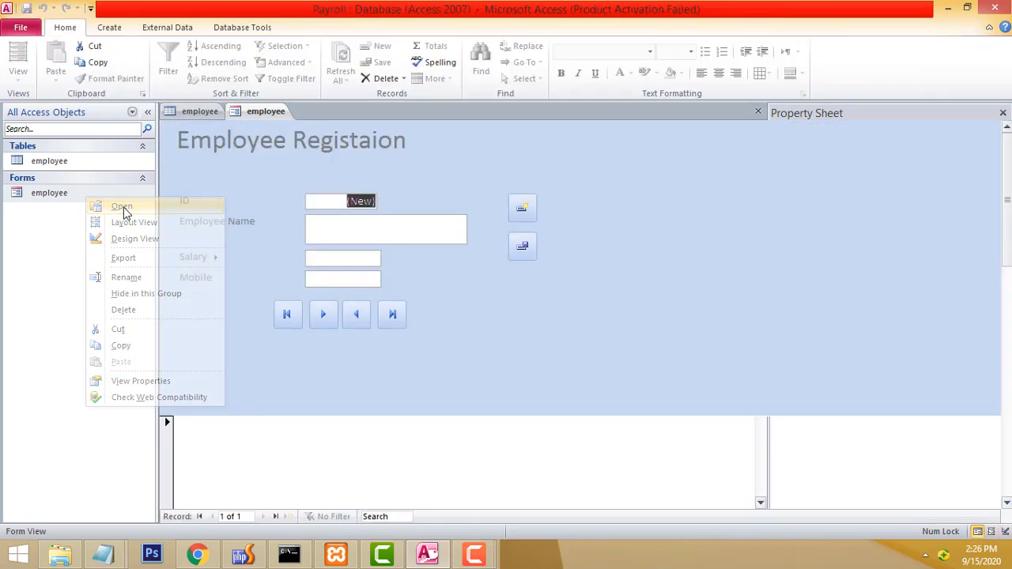
pyautogui.click(372, 235)
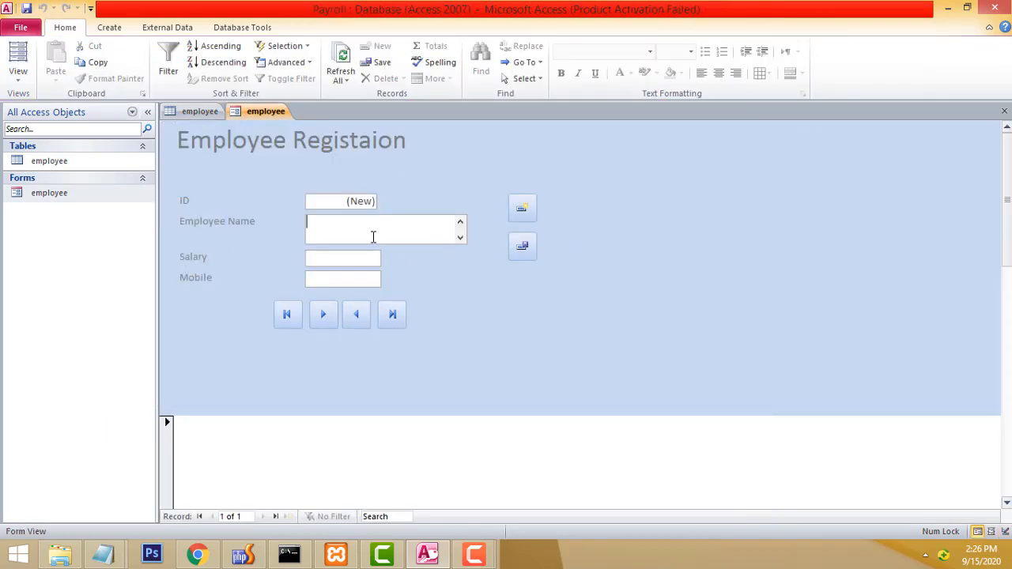
pyautogui.click(287, 315)
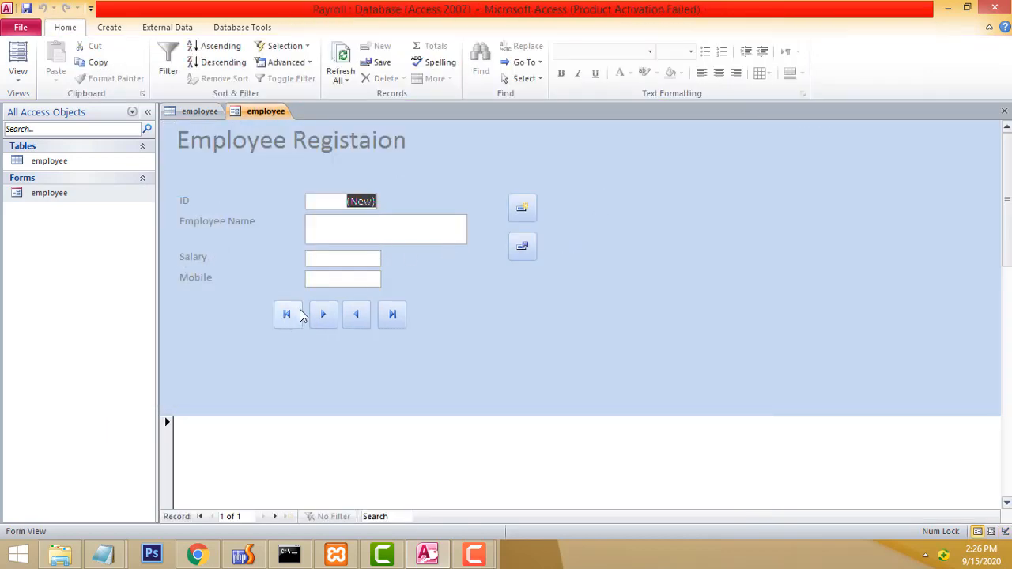
pyautogui.click(356, 314)
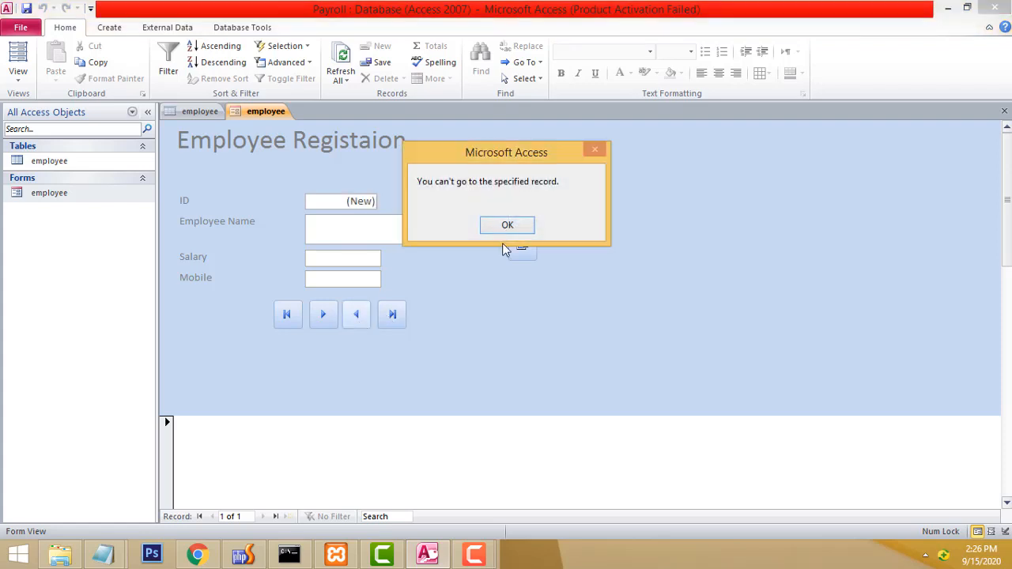
pyautogui.click(510, 225)
pyautogui.click(323, 316)
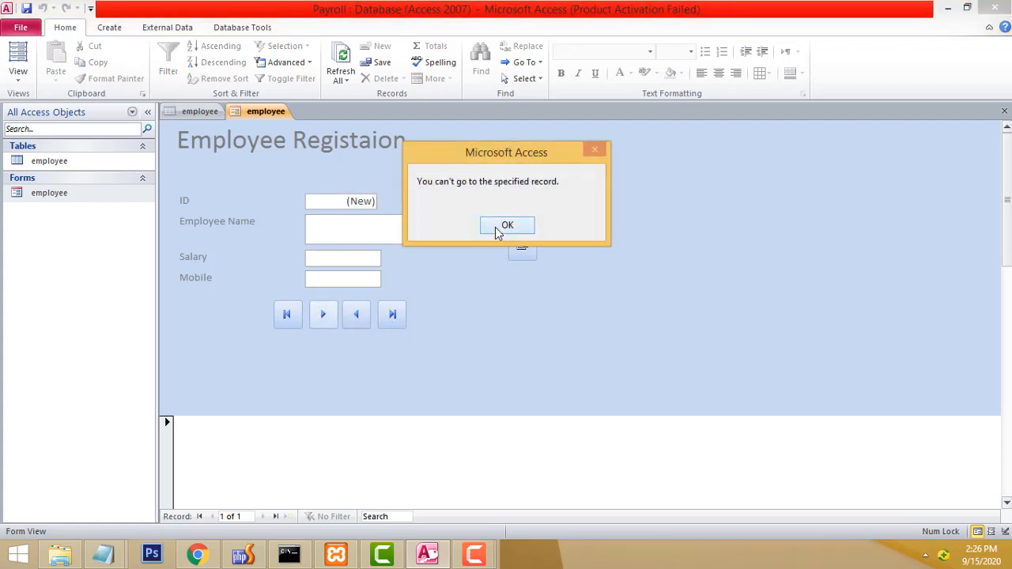
pyautogui.click(498, 228)
# Enter the employee's name and save record ID 2 with salary 12000.
pyautogui.click(387, 227)
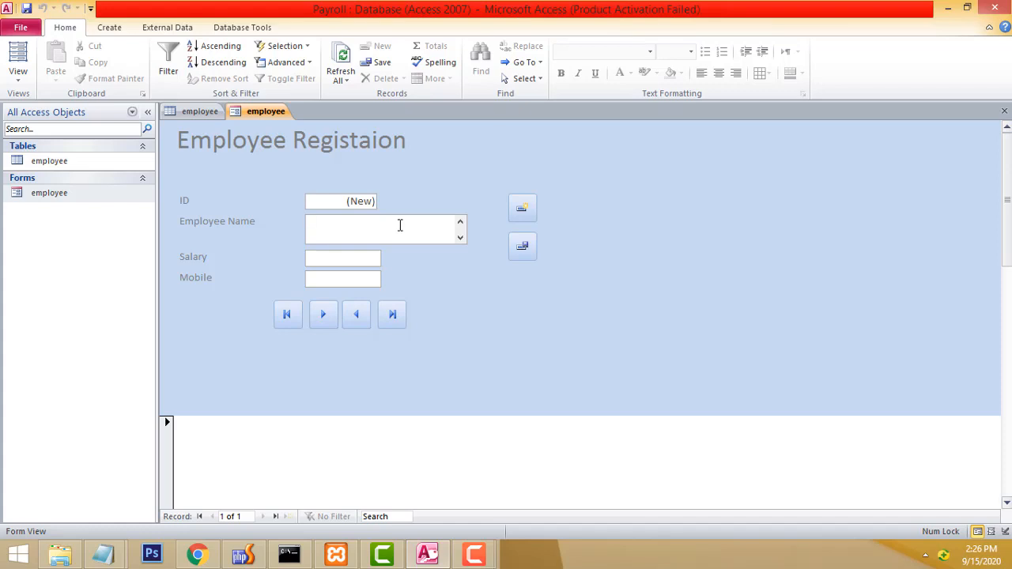
pyautogui.write('Kishan')
pyautogui.press('Tab')
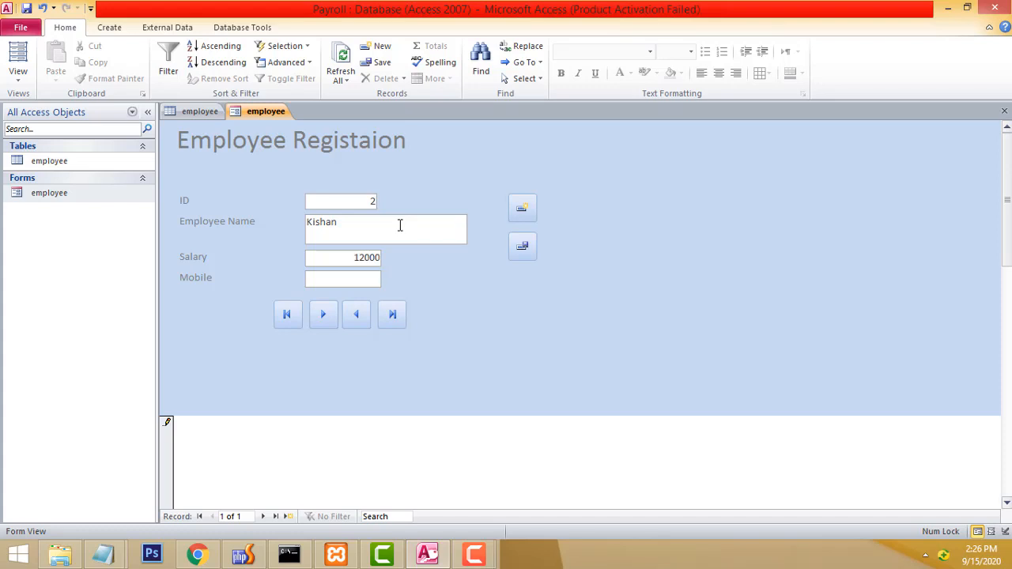
pyautogui.click(522, 250)
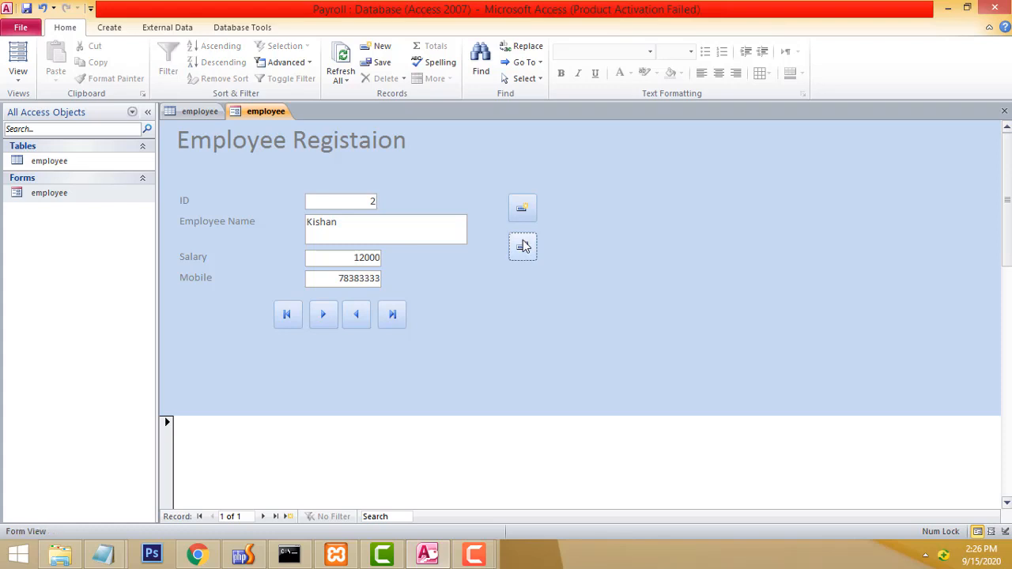
# Open a blank record, then test the First, Previous and Last buttons.
pyautogui.click(519, 206)
pyautogui.click(293, 317)
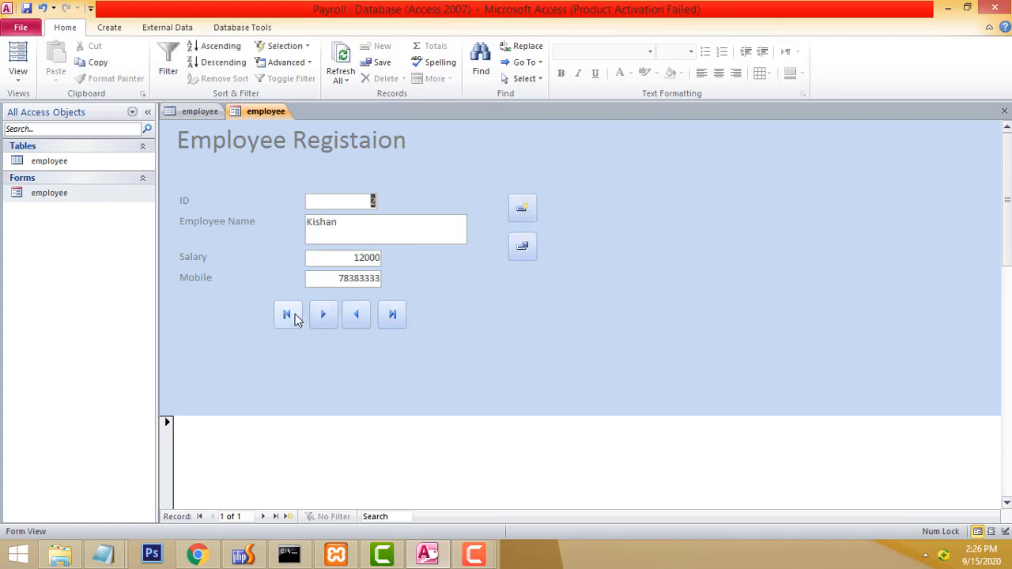
pyautogui.click(356, 317)
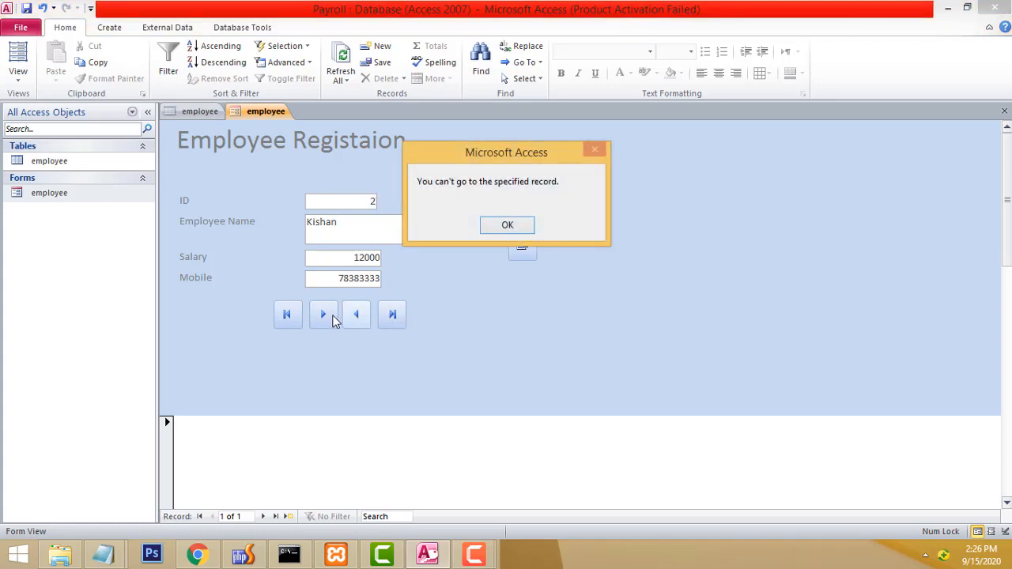
pyautogui.click(508, 226)
pyautogui.click(392, 317)
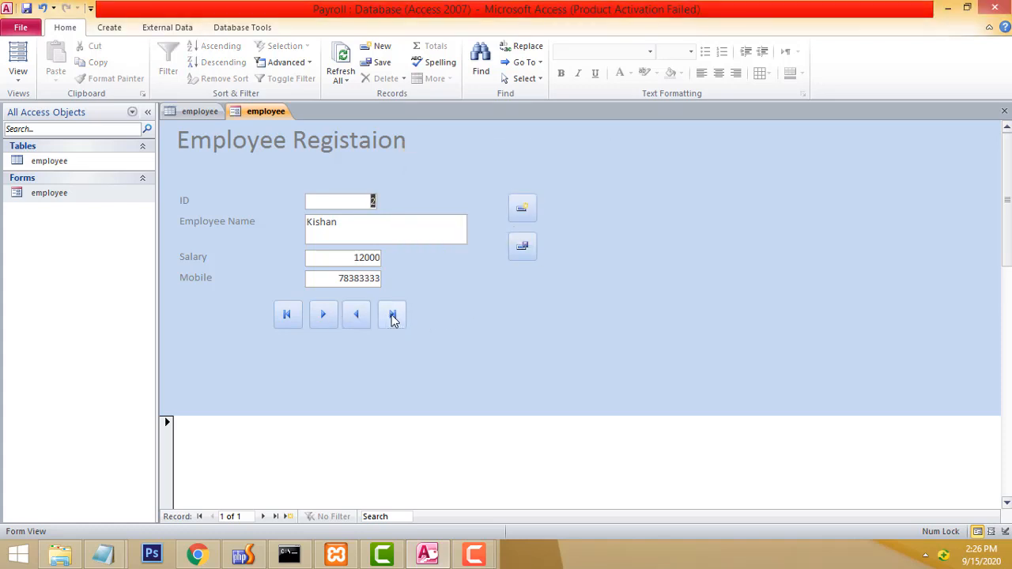
# Add and save employee record ID 3 with salary 12000.
pyautogui.click(520, 212)
pyautogui.click(337, 220)
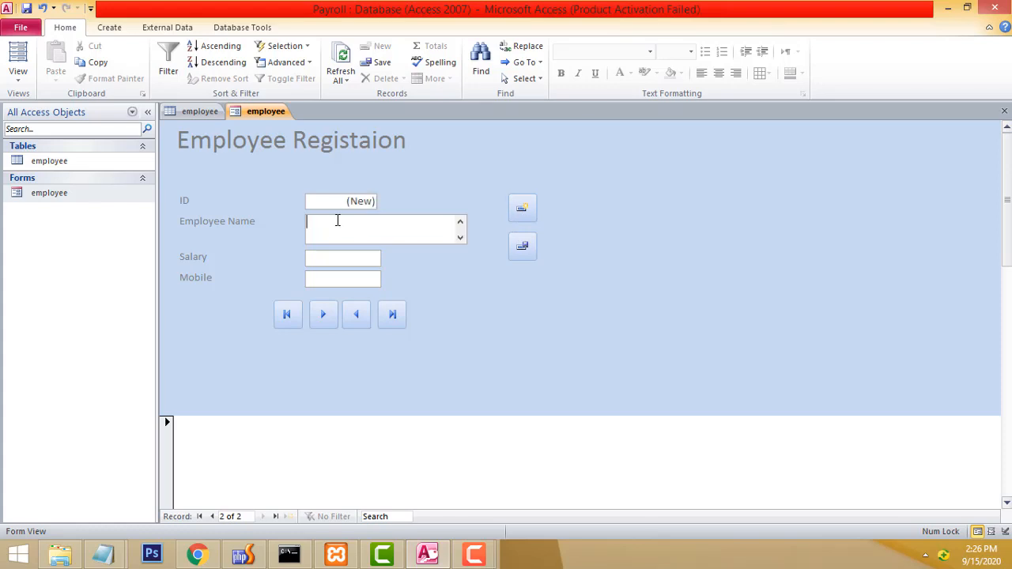
pyautogui.write('Rajesh')
pyautogui.press('Tab')
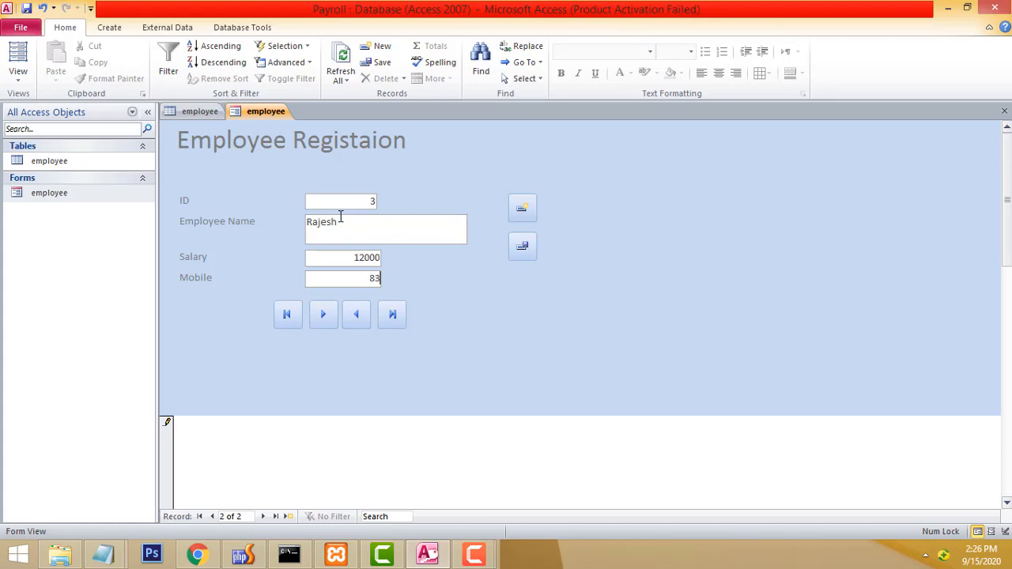
pyautogui.click(523, 246)
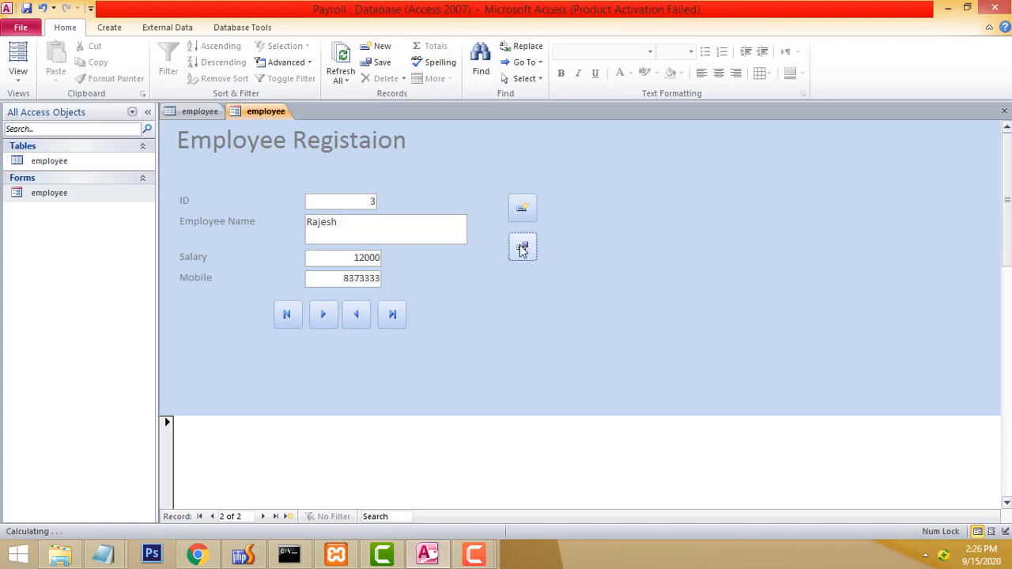
# Add and save employee record ID 4 with salary 17888.
pyautogui.click(523, 204)
pyautogui.click(442, 226)
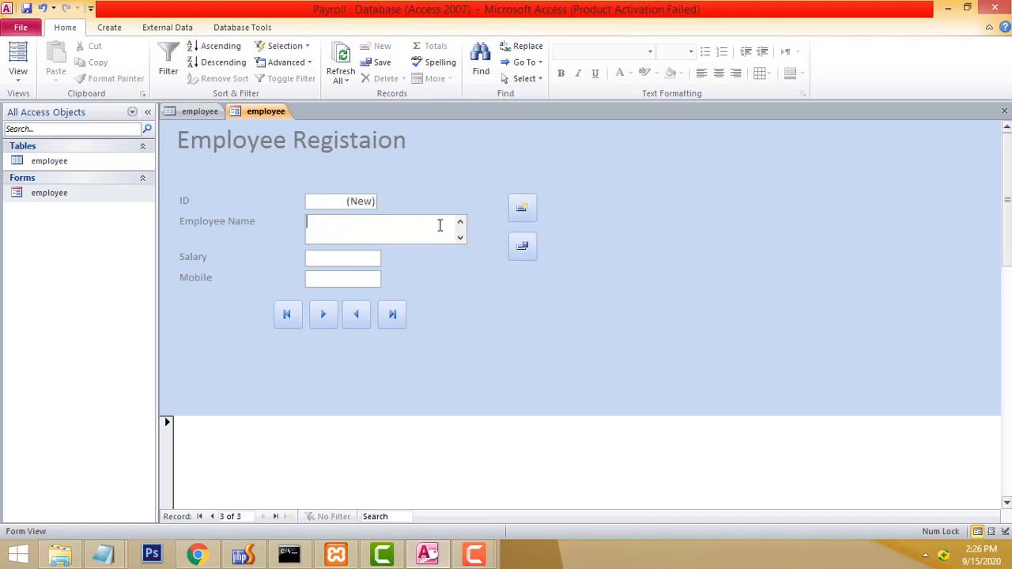
pyautogui.write('Peter')
pyautogui.press('Tab')
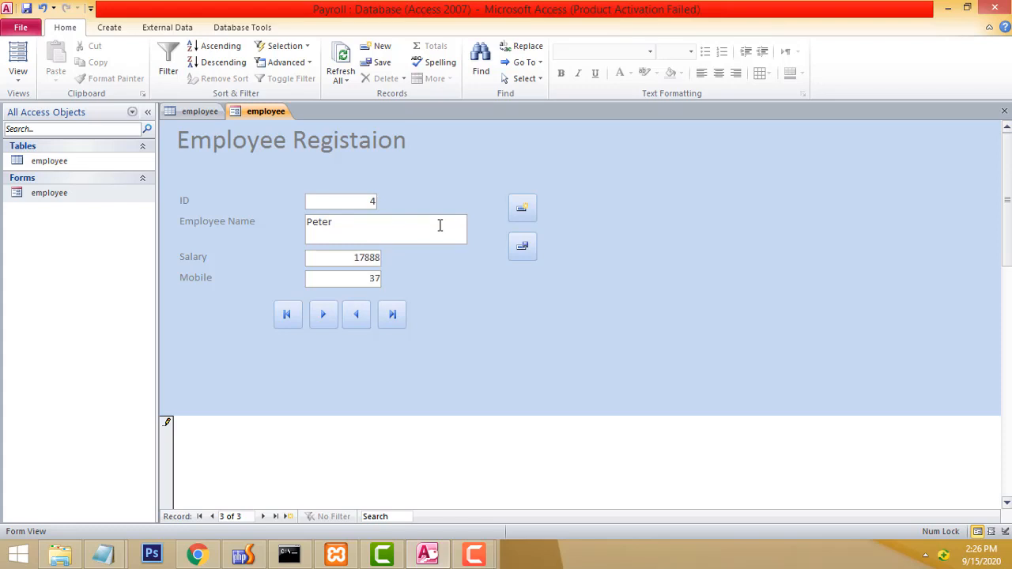
pyautogui.click(521, 249)
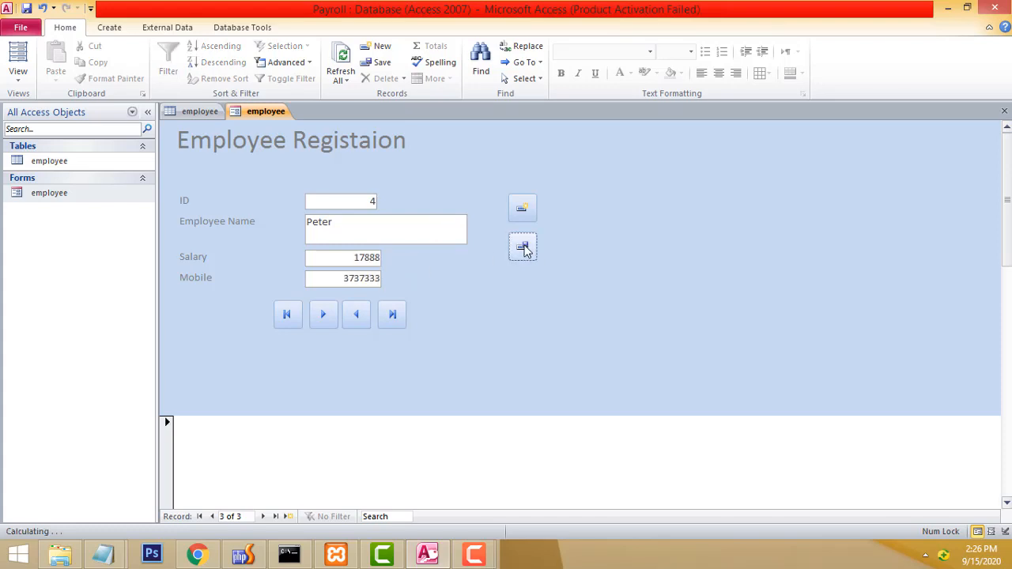
# Start record ID 5 with the employee's name and salary 14000.
pyautogui.click(523, 208)
pyautogui.click(433, 233)
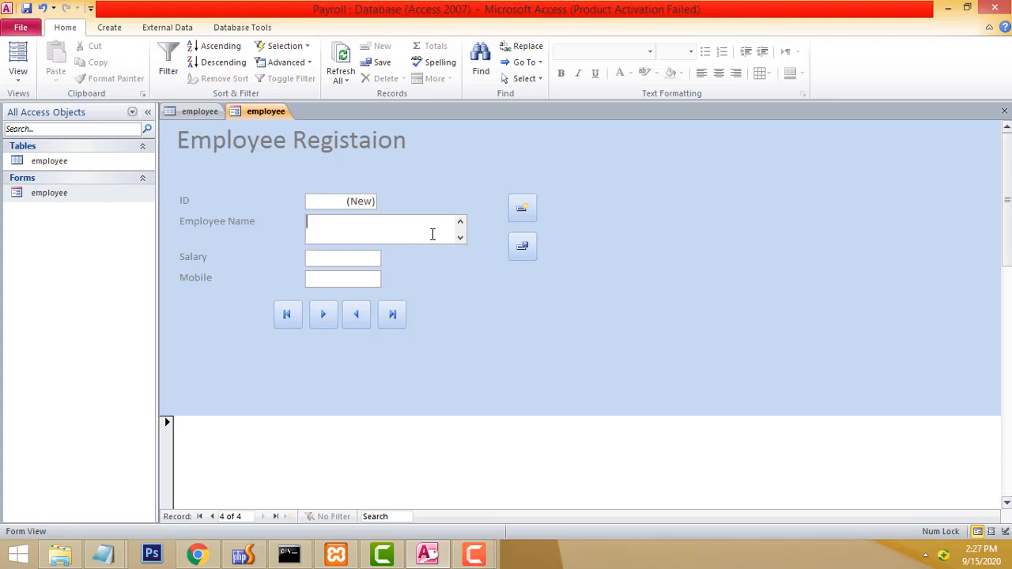
pyautogui.write('James')
pyautogui.press('Tab')
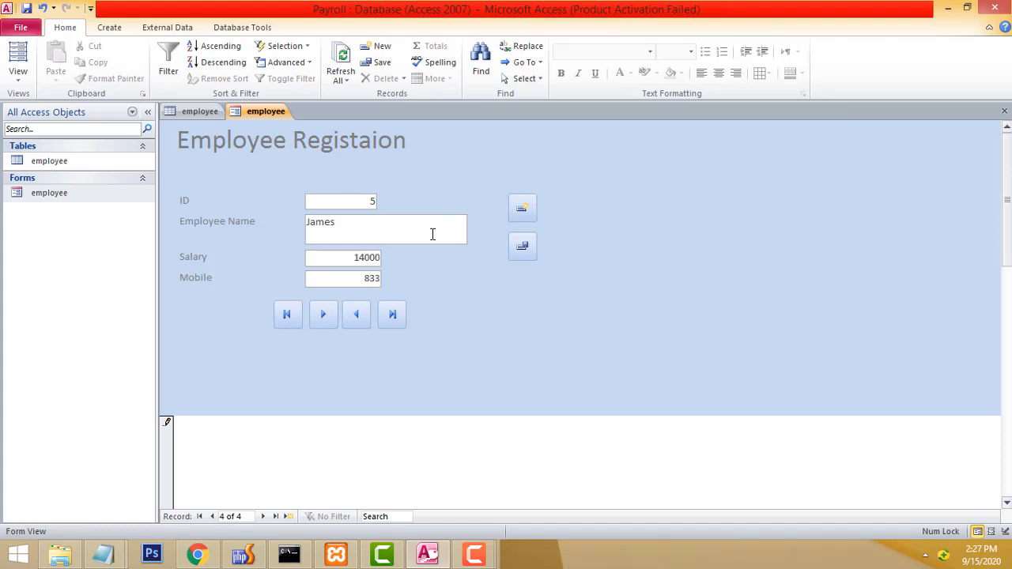
# Save employee record ID 5 and open a blank new record.
pyautogui.rightClick(515, 258)
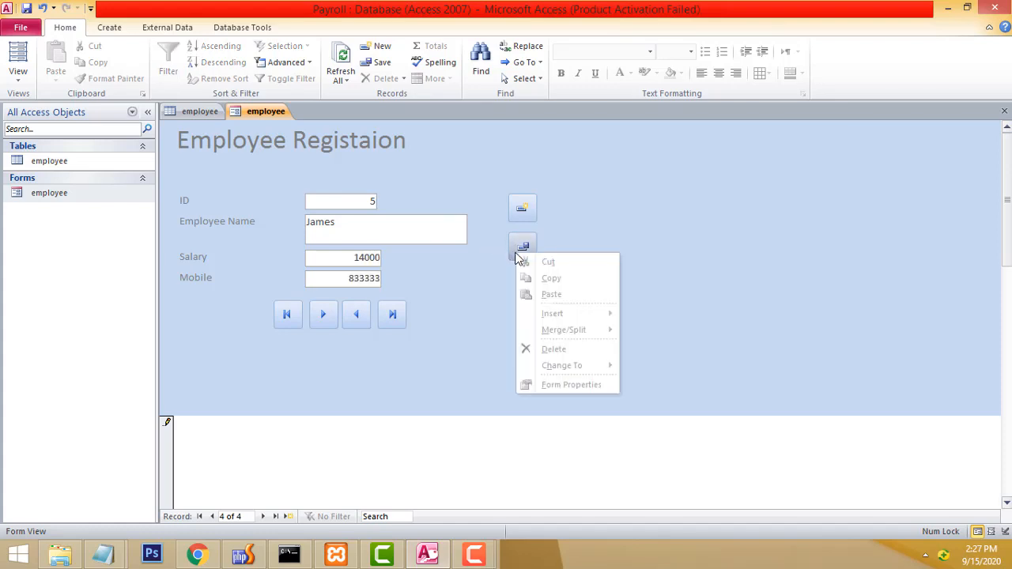
pyautogui.click(517, 259)
pyautogui.click(522, 207)
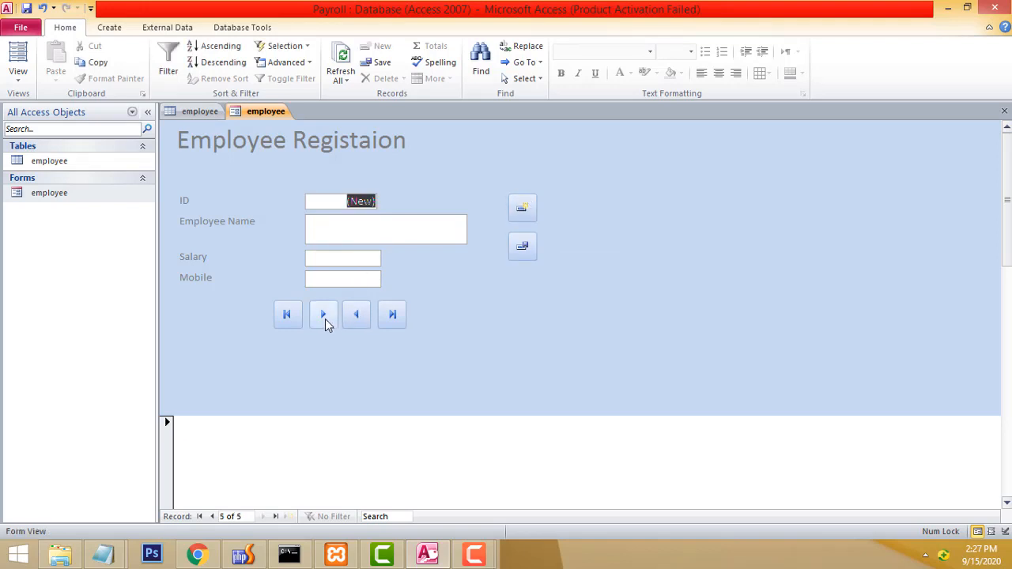
# Step through the saved records with the First, Next, Last and Previous buttons.
pyautogui.click(287, 315)
pyautogui.click(324, 316)
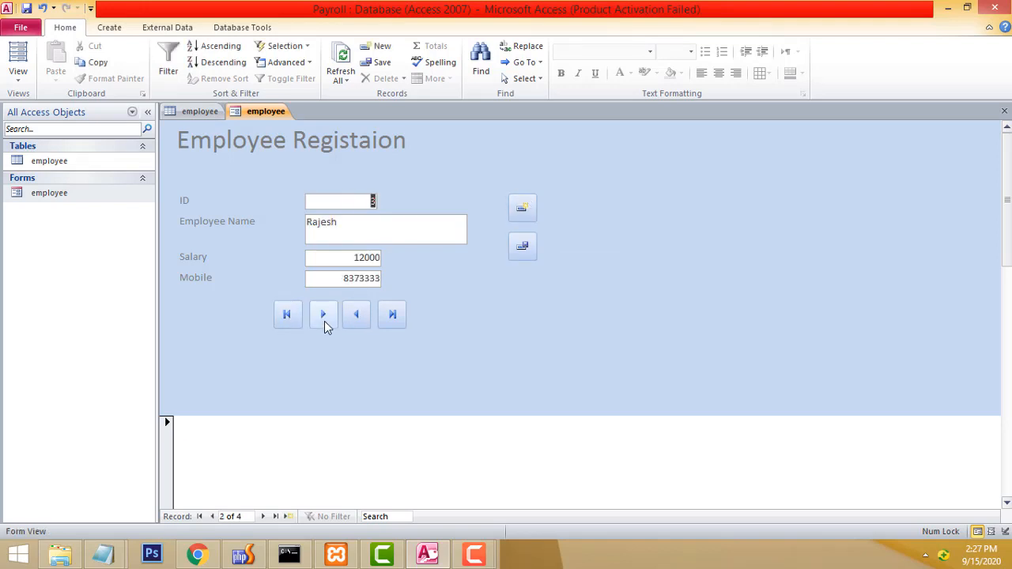
pyautogui.click(323, 316)
pyautogui.click(323, 316)
pyautogui.click(324, 317)
pyautogui.click(391, 315)
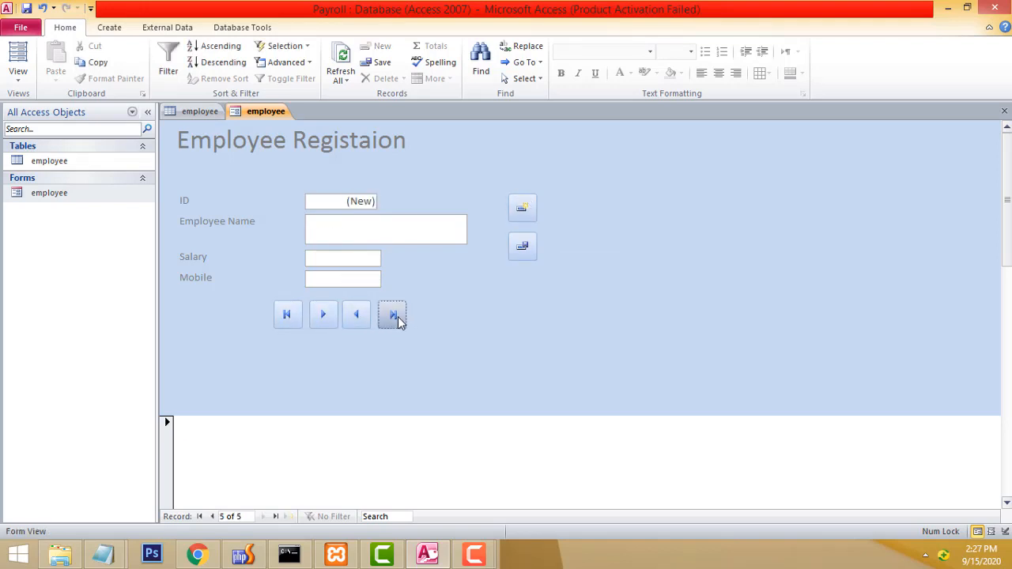
pyautogui.click(287, 315)
pyautogui.click(394, 320)
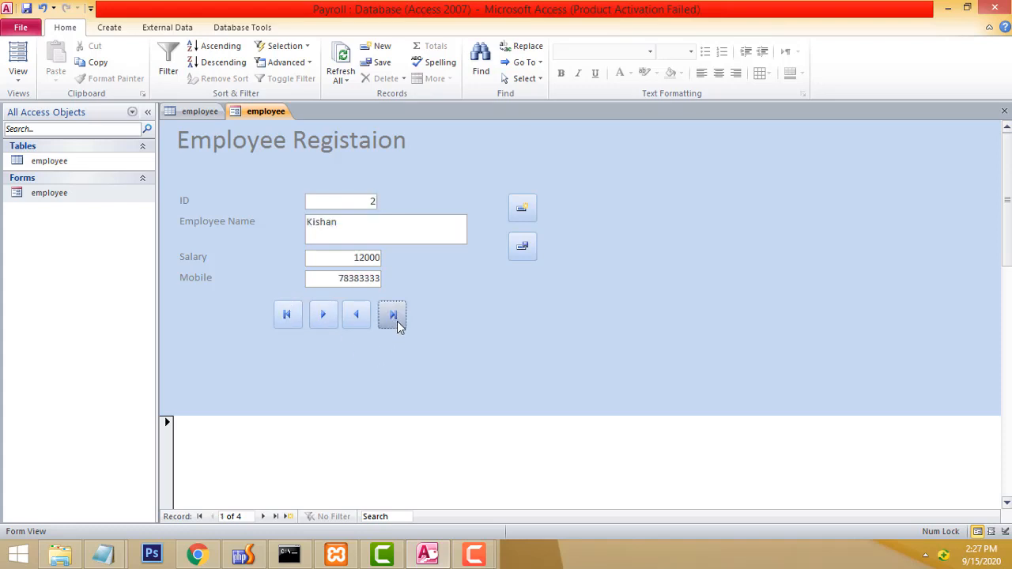
pyautogui.click(355, 316)
pyautogui.click(357, 316)
pyautogui.click(357, 317)
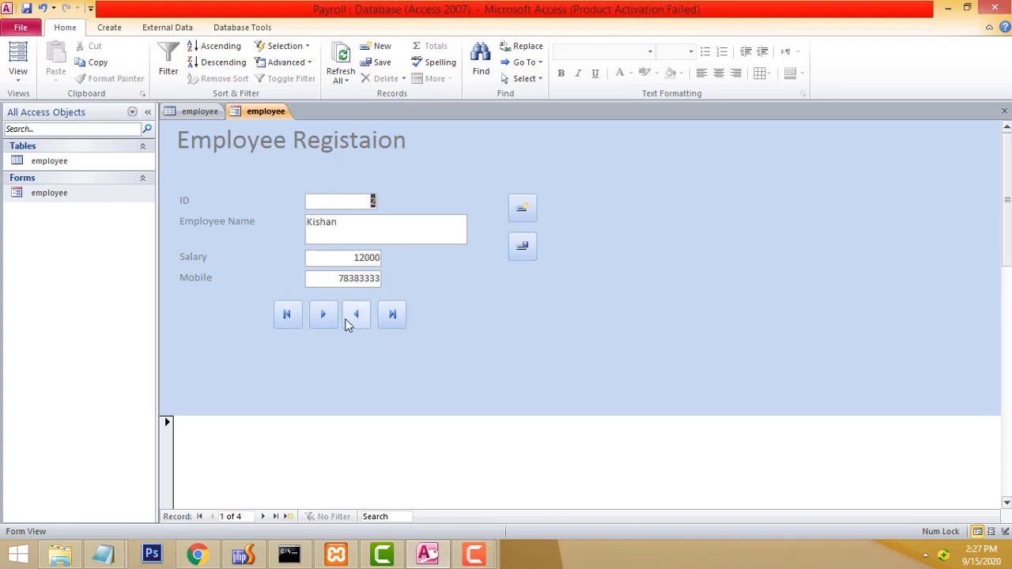
pyautogui.click(324, 317)
pyautogui.click(324, 316)
pyautogui.click(324, 316)
pyautogui.click(324, 317)
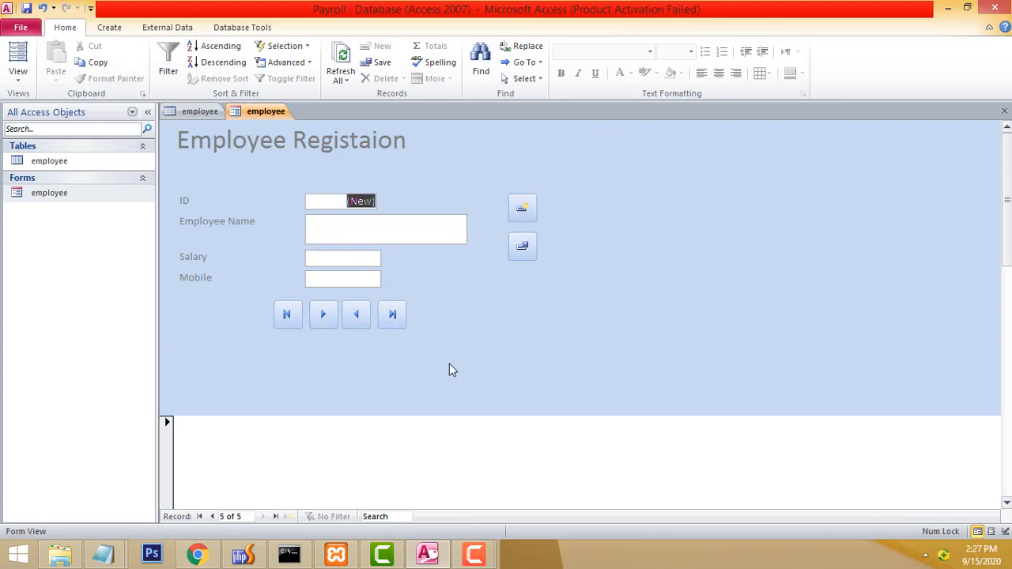
# Switch the form to Layout View and set the ID box background to Access Theme 1.
pyautogui.rightClick(484, 156)
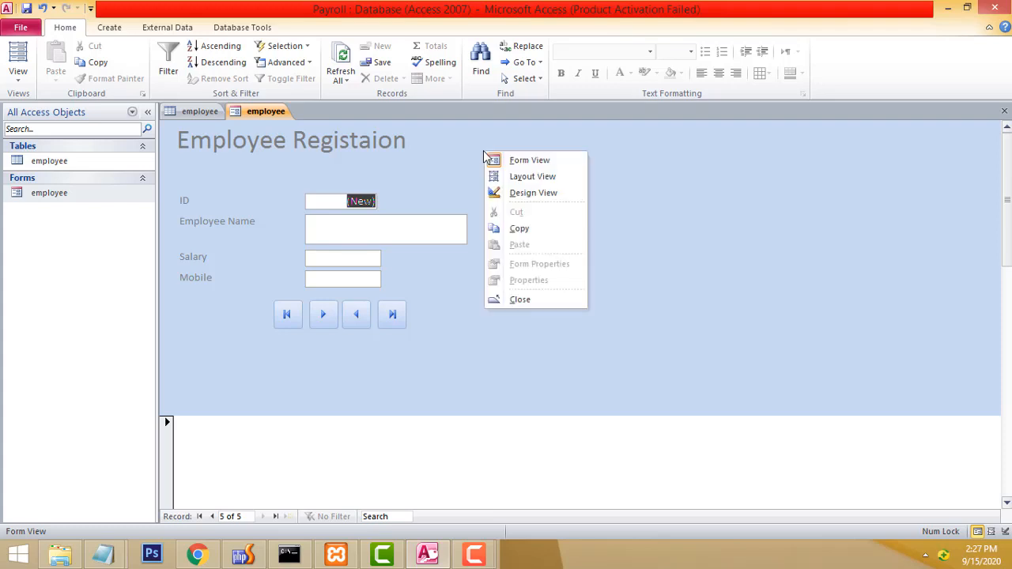
pyautogui.click(532, 179)
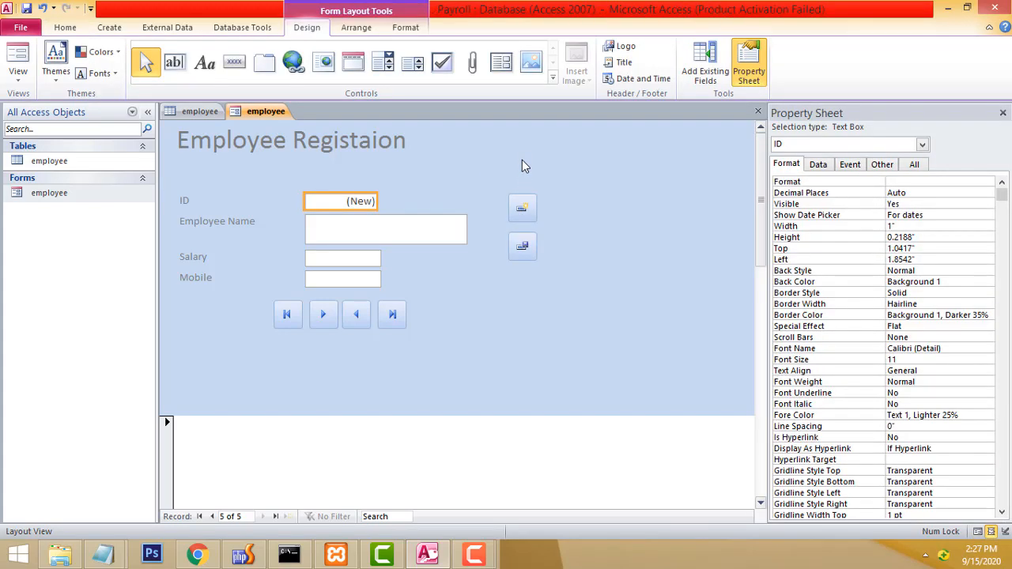
pyautogui.rightClick(519, 153)
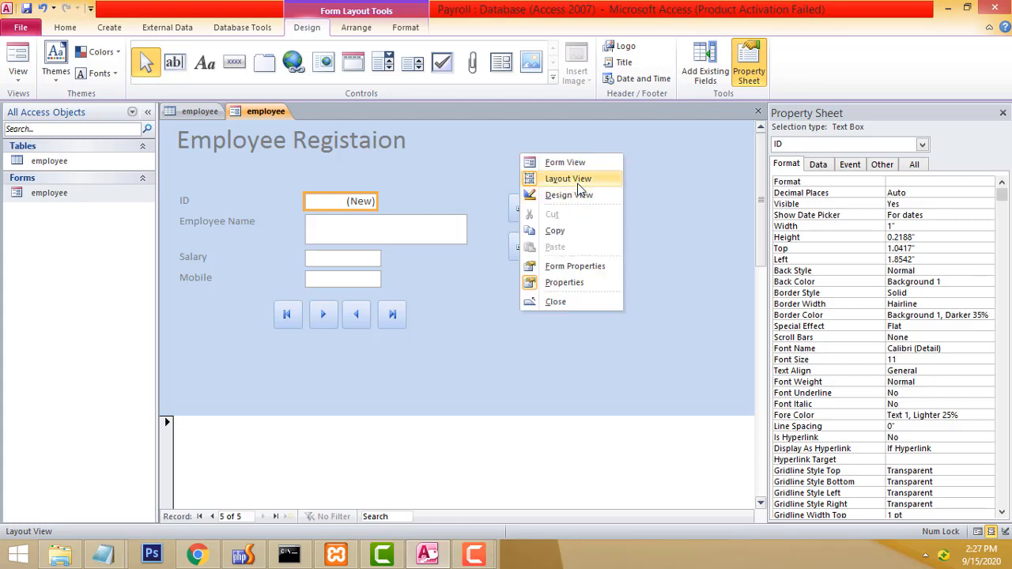
pyautogui.click(685, 249)
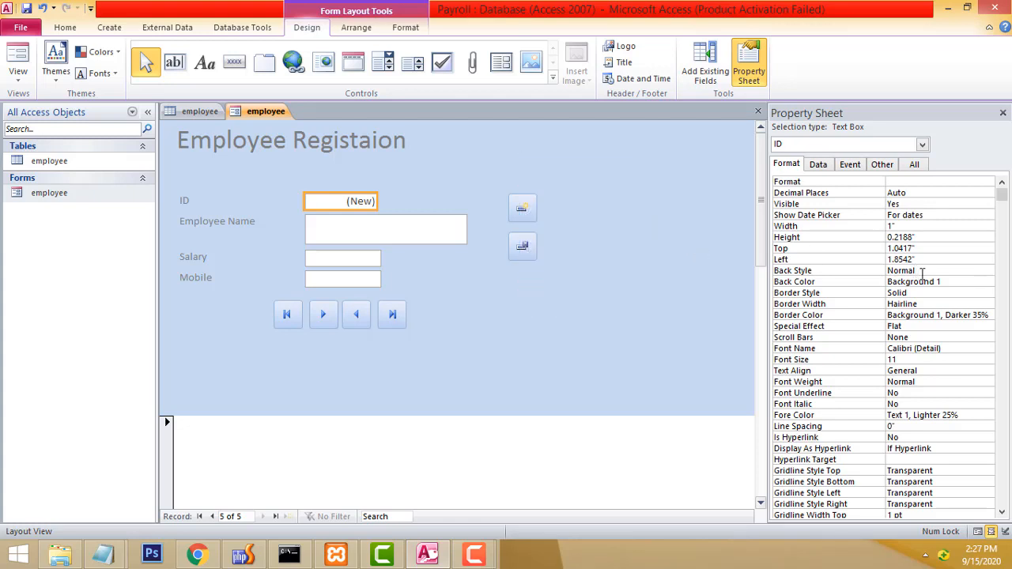
pyautogui.click(977, 282)
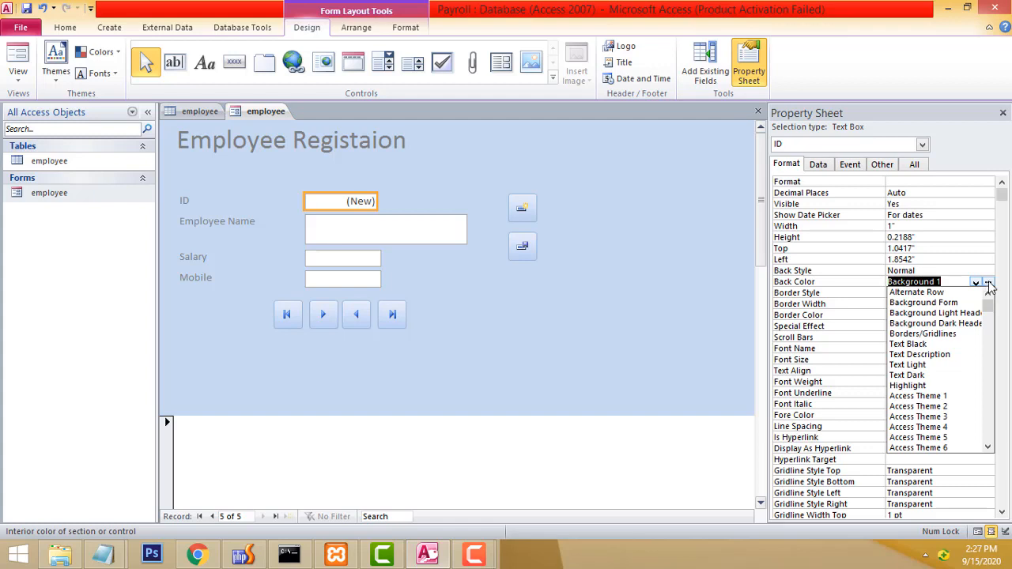
pyautogui.click(937, 396)
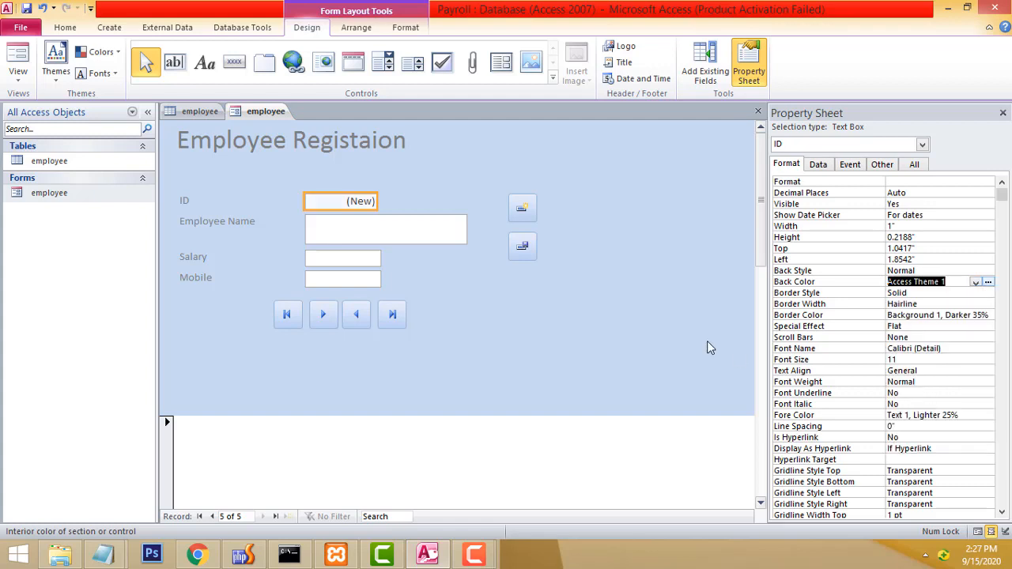
# Set the form header's Back Color to Highlight, making it orange.
pyautogui.click(648, 319)
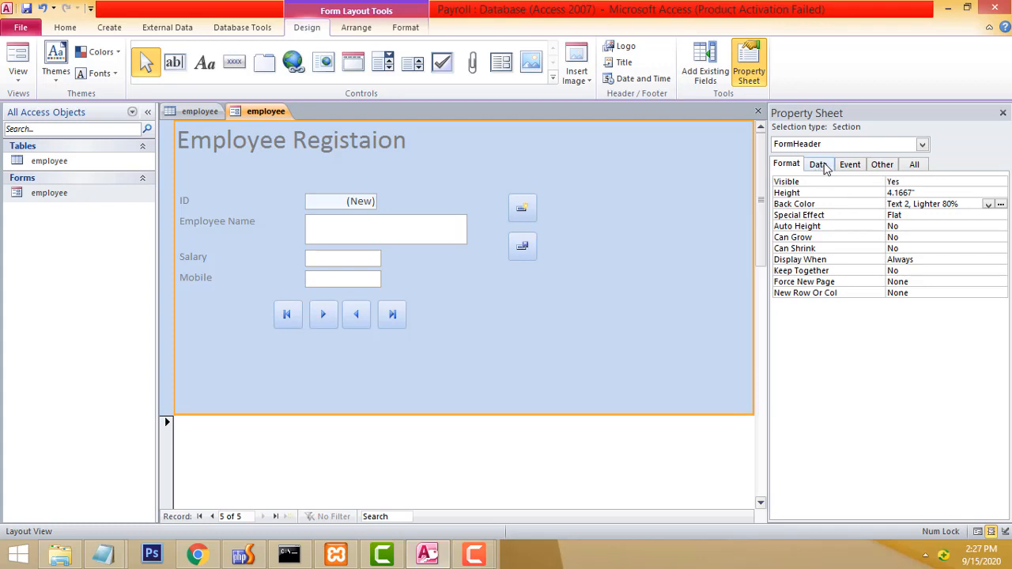
pyautogui.click(822, 167)
pyautogui.click(778, 165)
pyautogui.rightClick(695, 168)
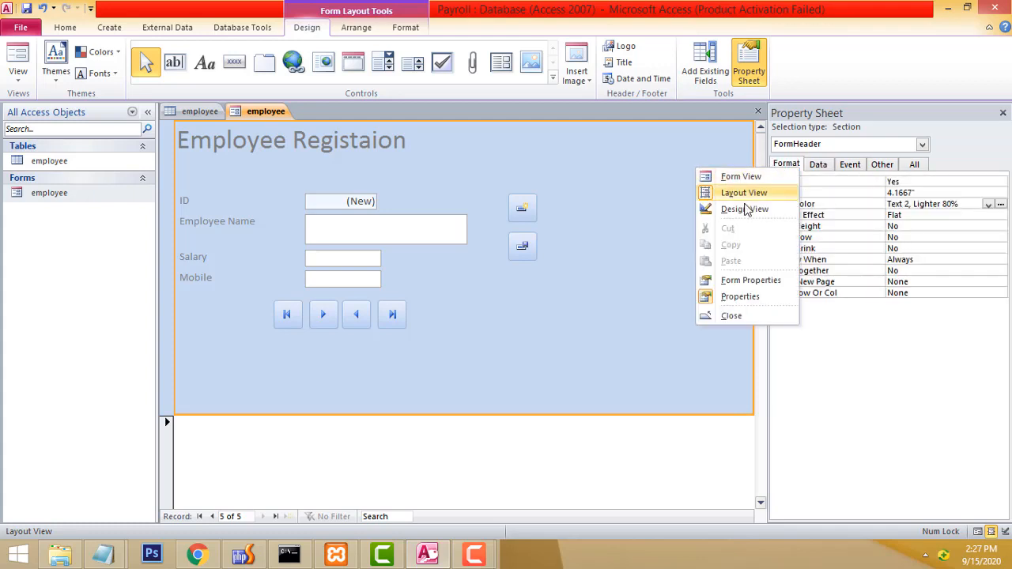
pyautogui.click(749, 199)
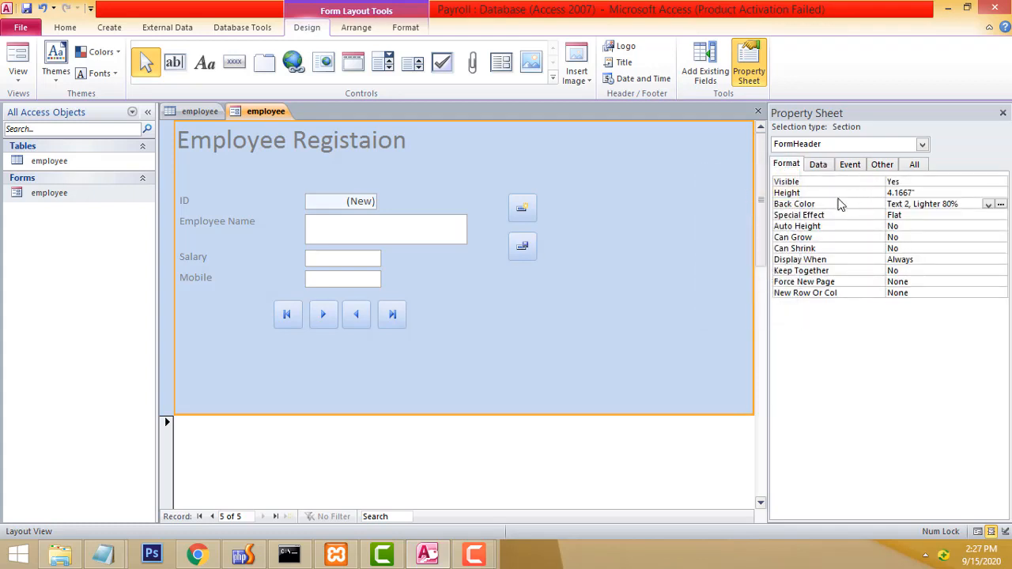
pyautogui.click(989, 204)
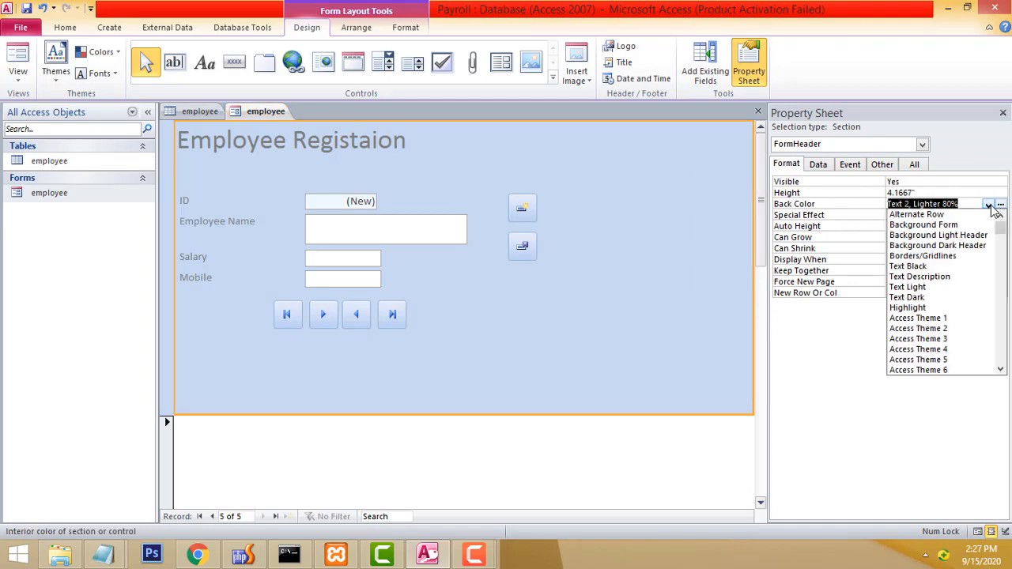
pyautogui.click(943, 308)
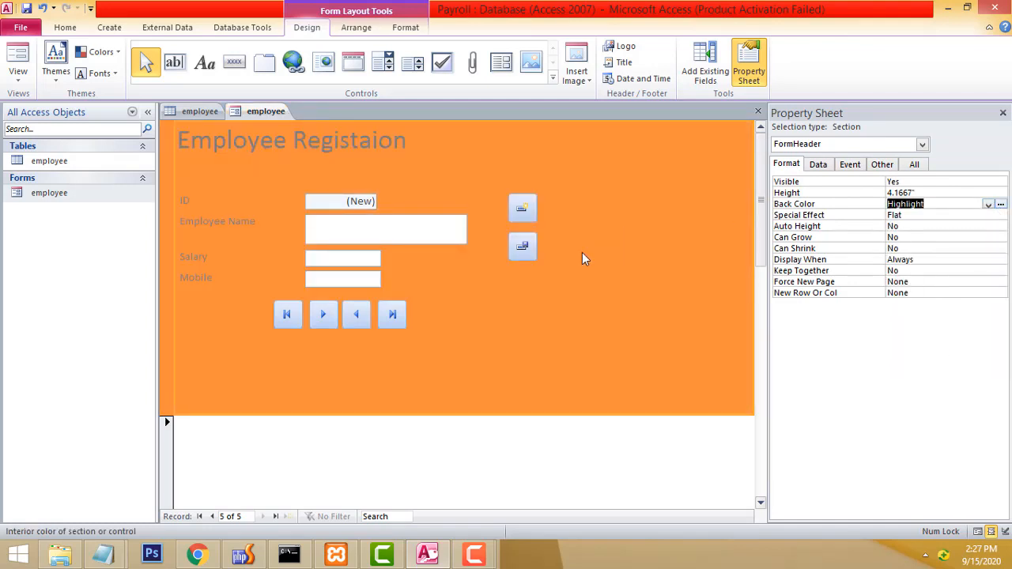
pyautogui.click(696, 452)
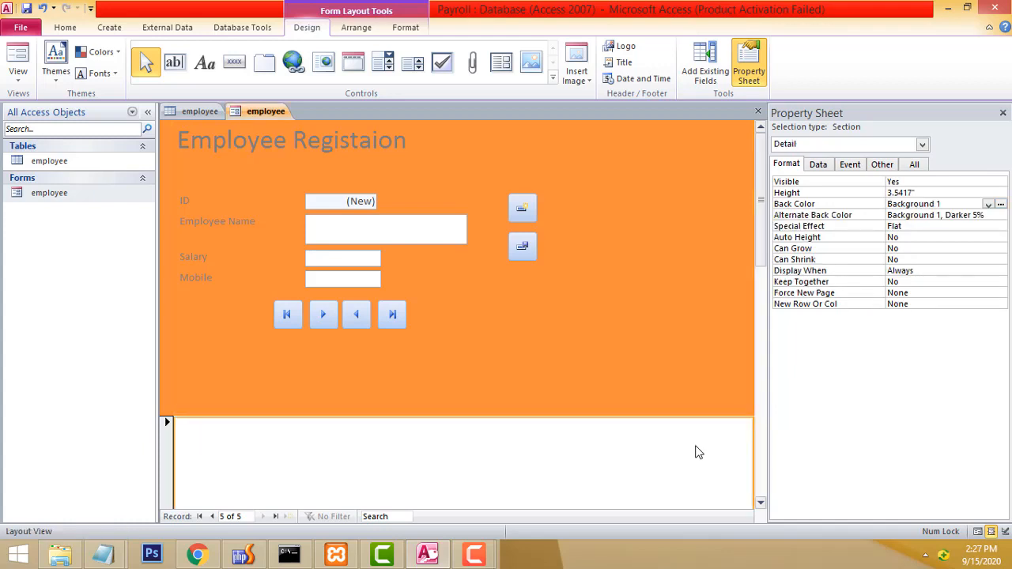
# Make the Employee Registaion title text white.
pyautogui.click(234, 146)
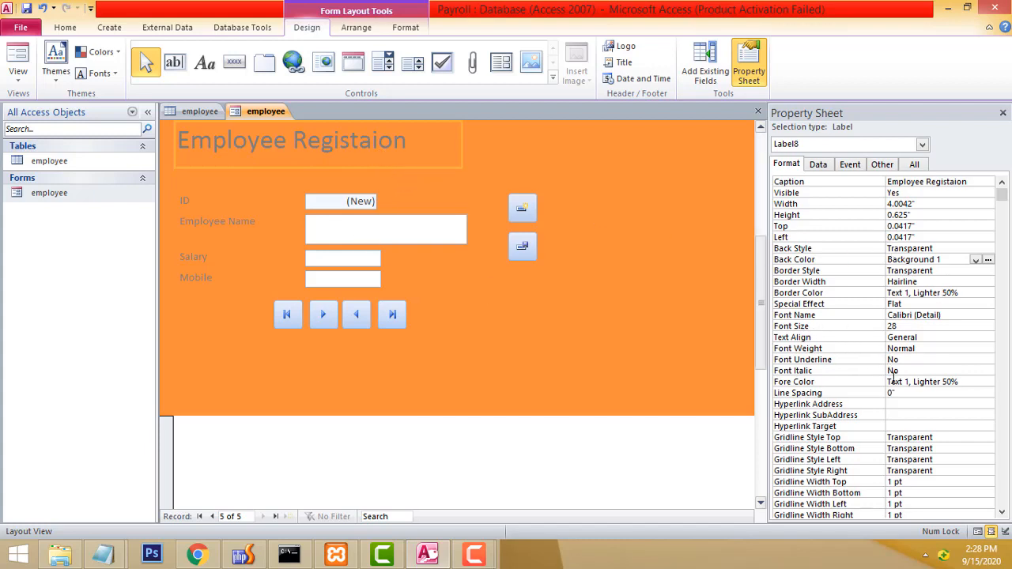
pyautogui.click(973, 381)
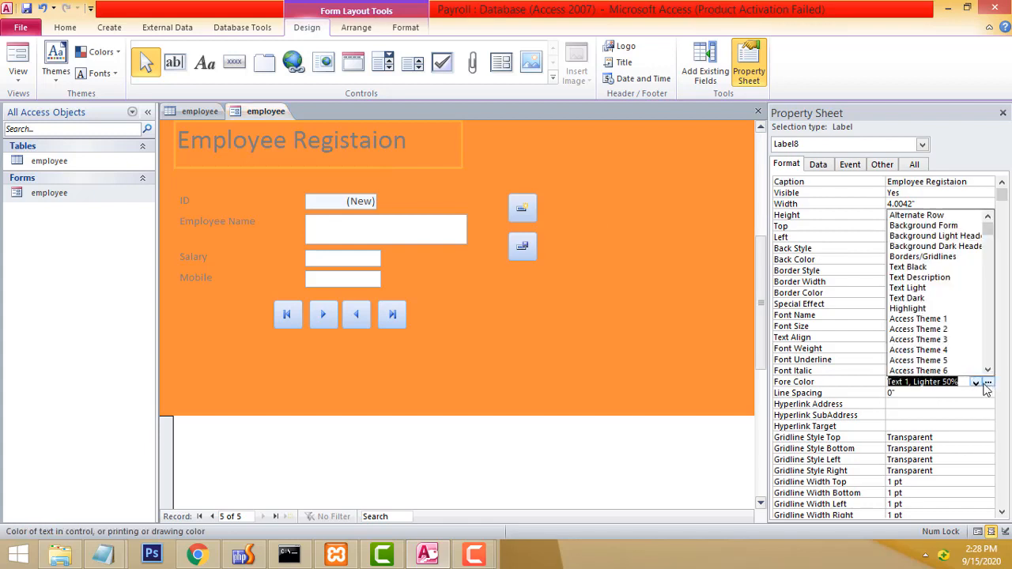
pyautogui.click(958, 362)
pyautogui.click(988, 383)
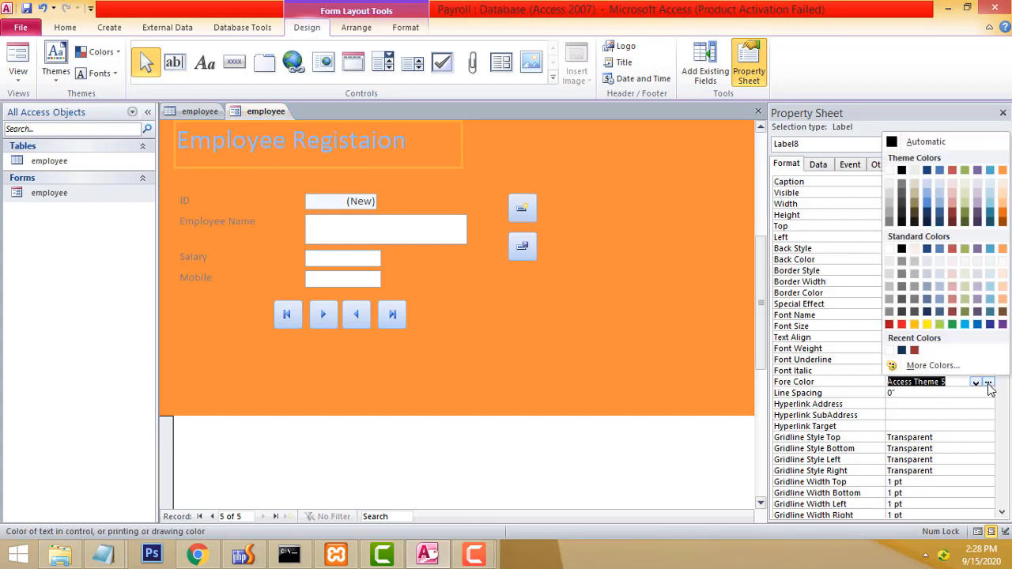
pyautogui.click(888, 176)
# Make the ID, Employee Name, Salary and Mobile label text white.
pyautogui.click(186, 201)
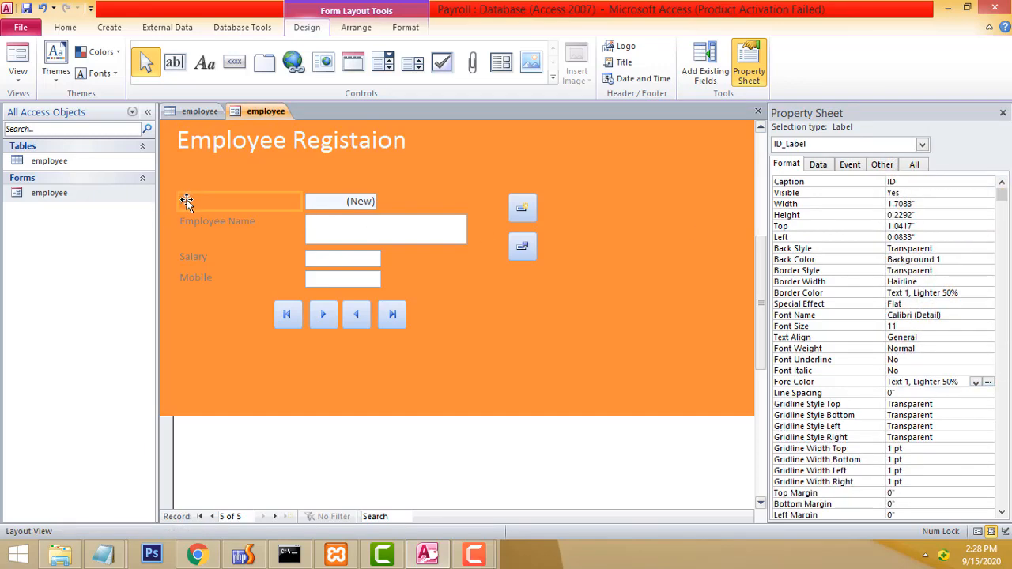
pyautogui.keyDown('shift'); pyautogui.click(223, 220); pyautogui.keyUp('shift')
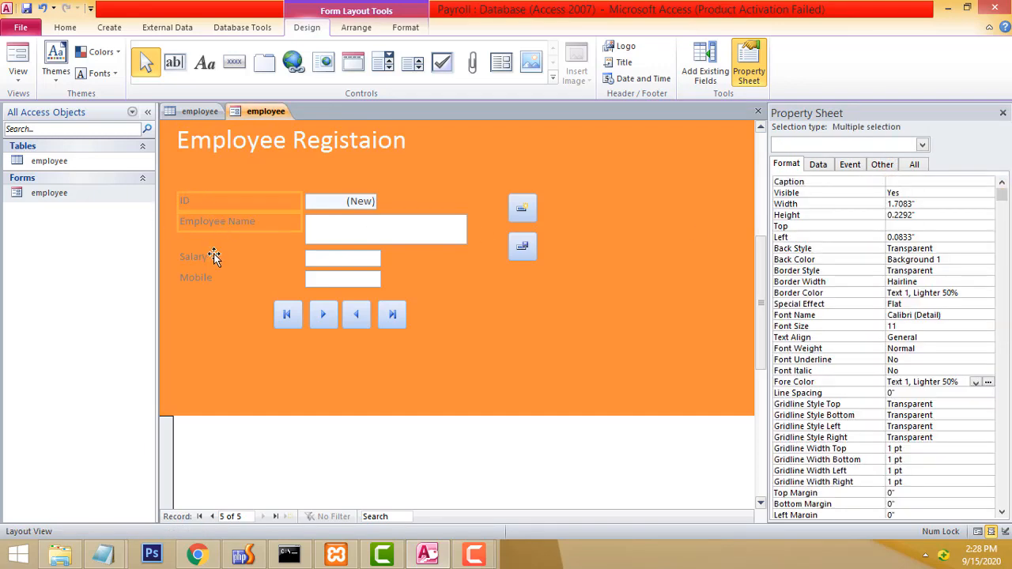
pyautogui.keyDown('shift'); pyautogui.click(213, 257); pyautogui.keyUp('shift')
pyautogui.keyDown('shift'); pyautogui.click(203, 279); pyautogui.keyUp('shift')
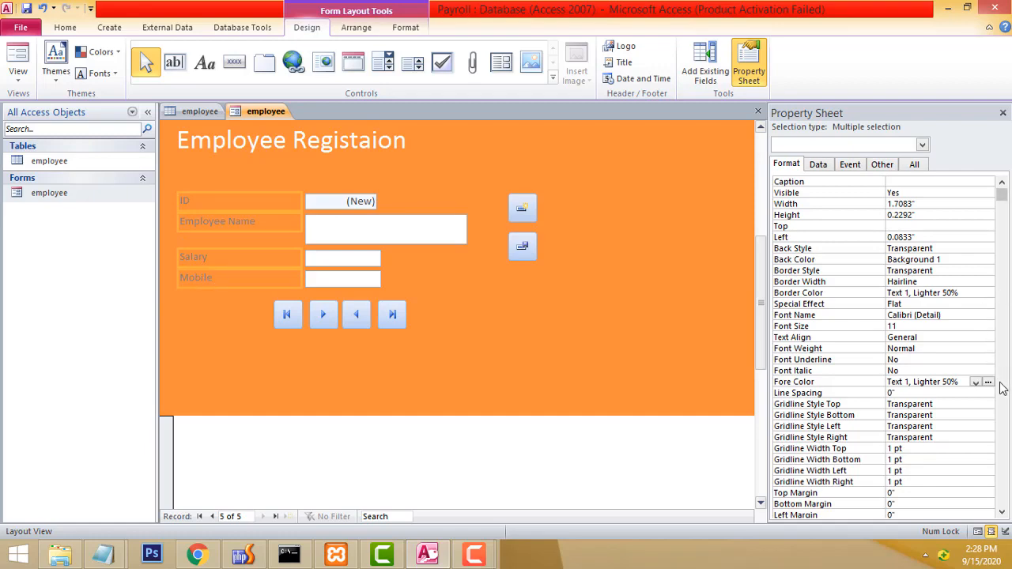
pyautogui.click(976, 382)
pyautogui.click(889, 170)
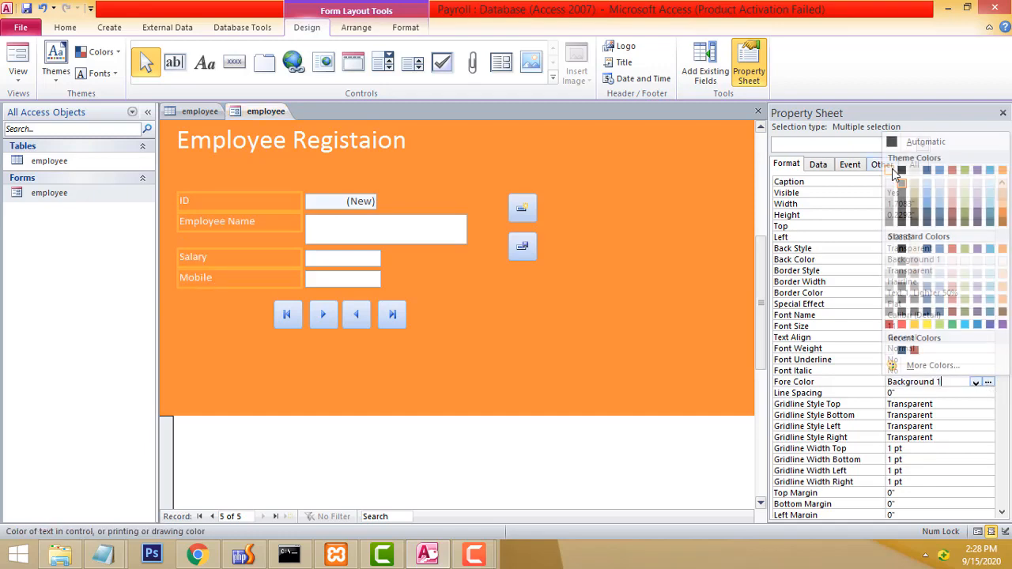
pyautogui.click(576, 147)
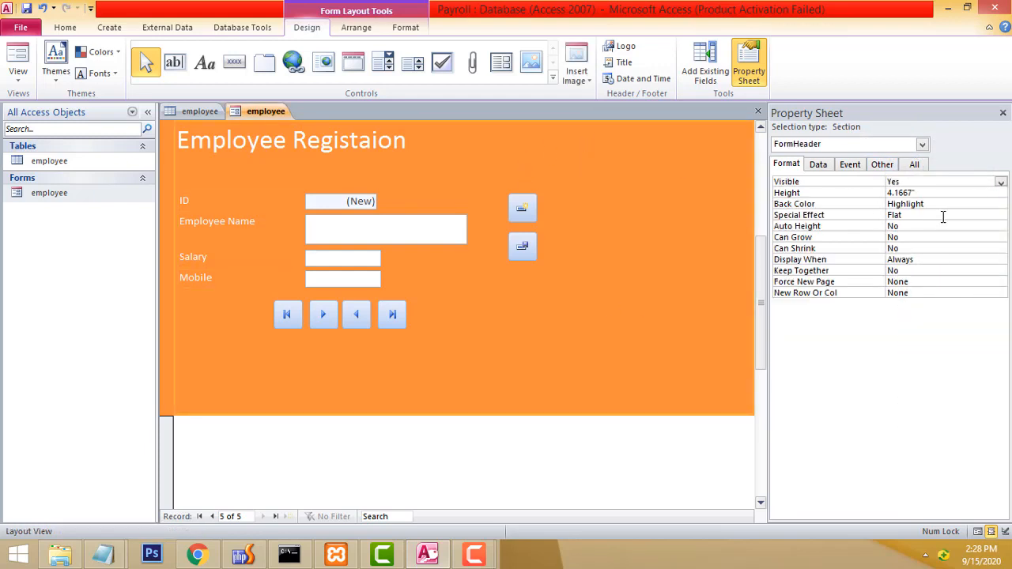
# Set the form header's Back Color to the dark blue Text 2 swatch.
pyautogui.click(993, 206)
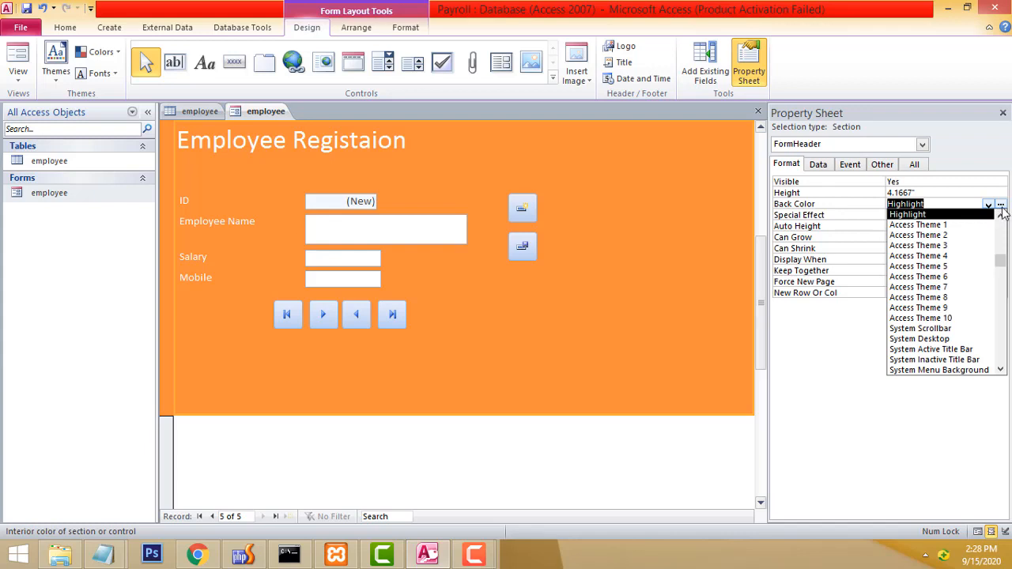
pyautogui.click(1000, 204)
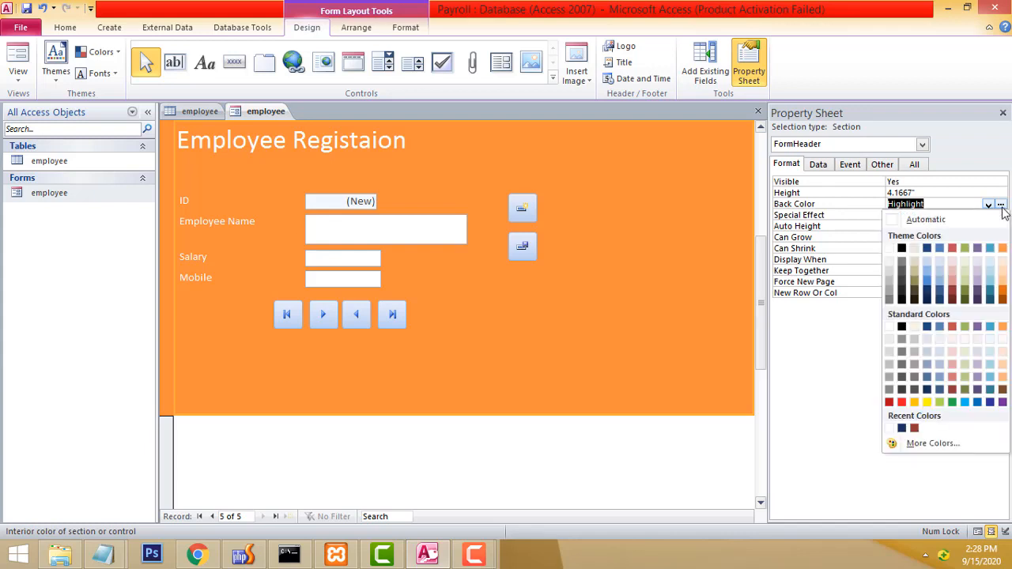
pyautogui.click(927, 249)
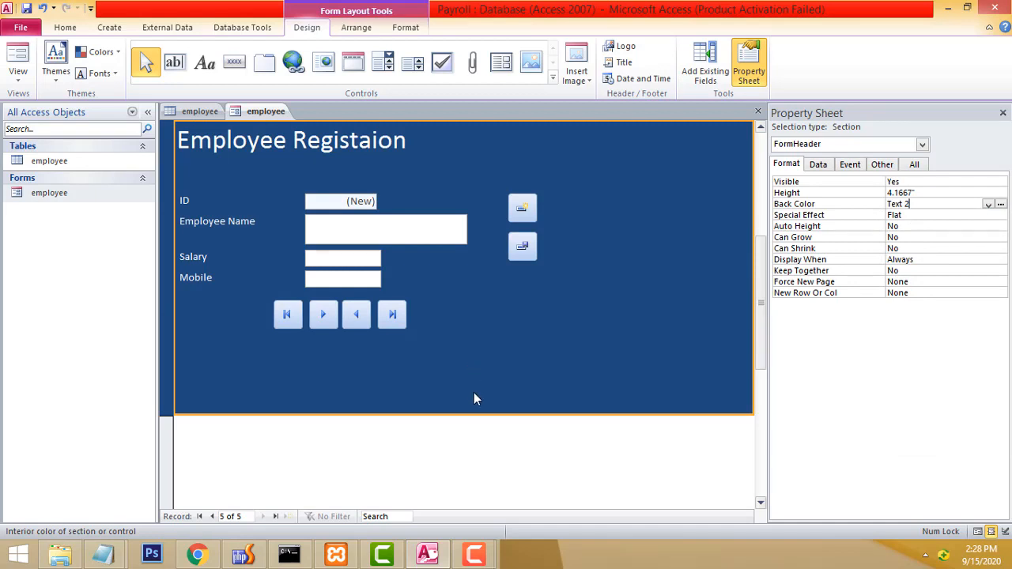
pyautogui.click(989, 204)
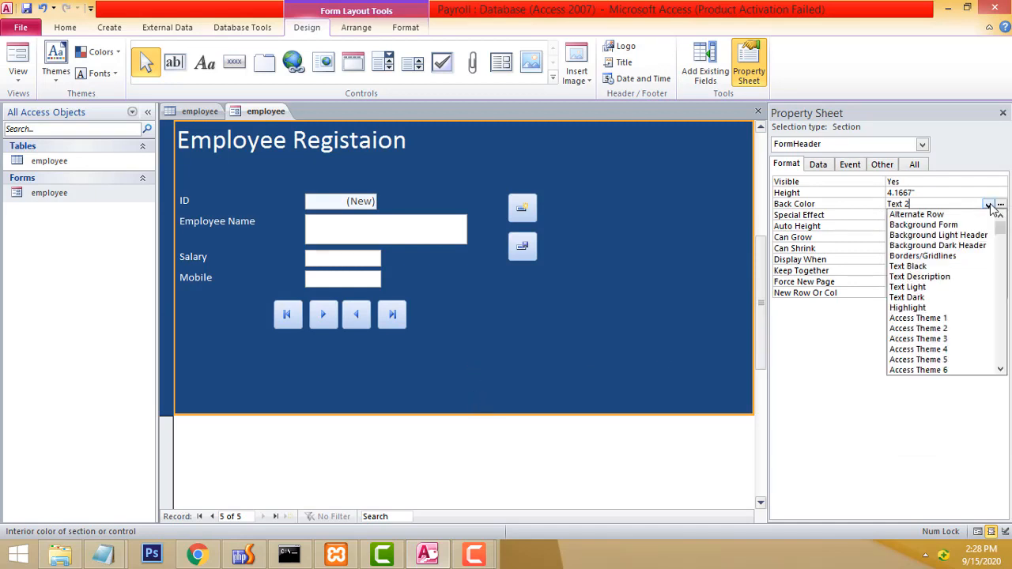
pyautogui.click(1000, 204)
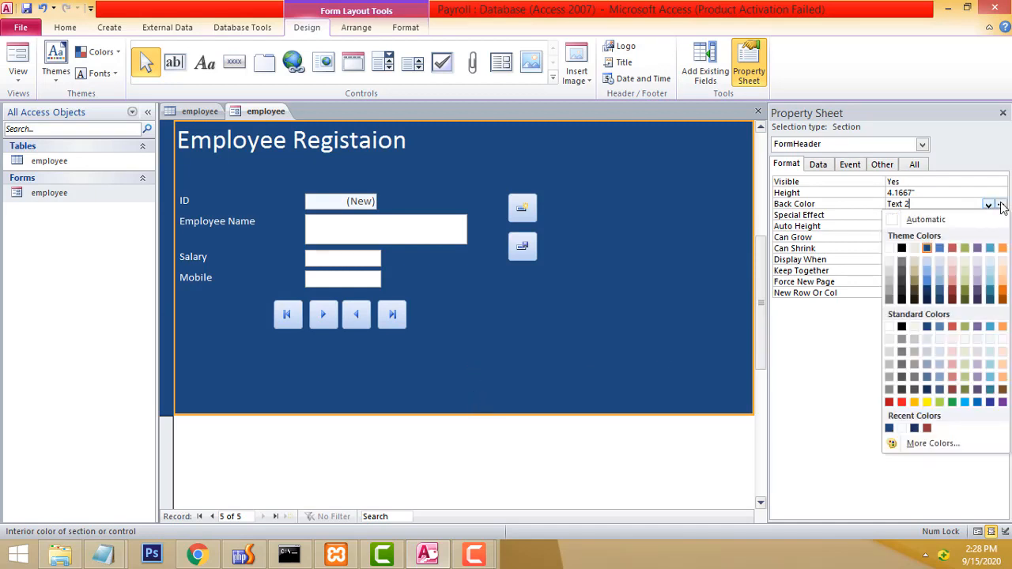
pyautogui.click(760, 440)
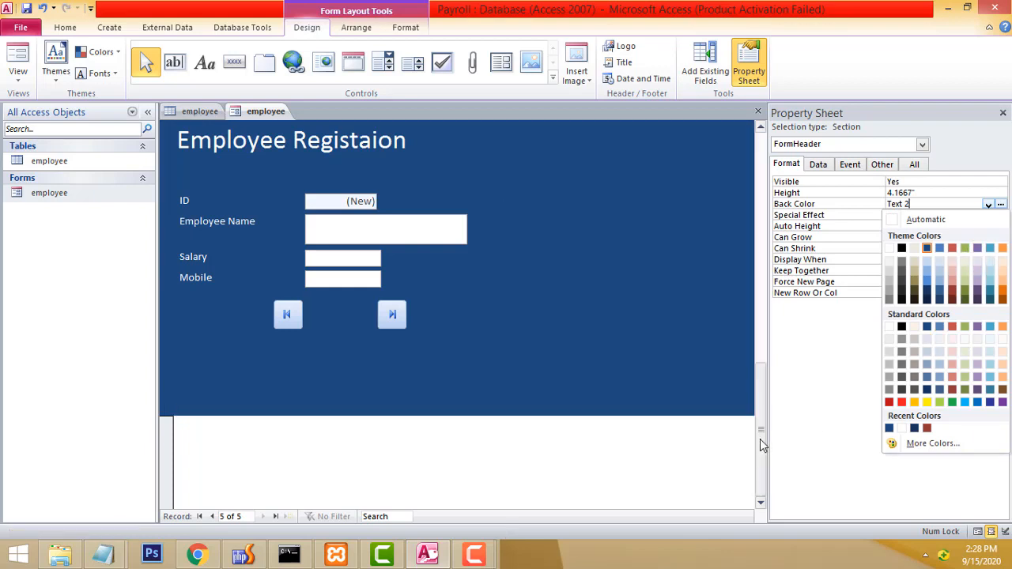
pyautogui.click(644, 457)
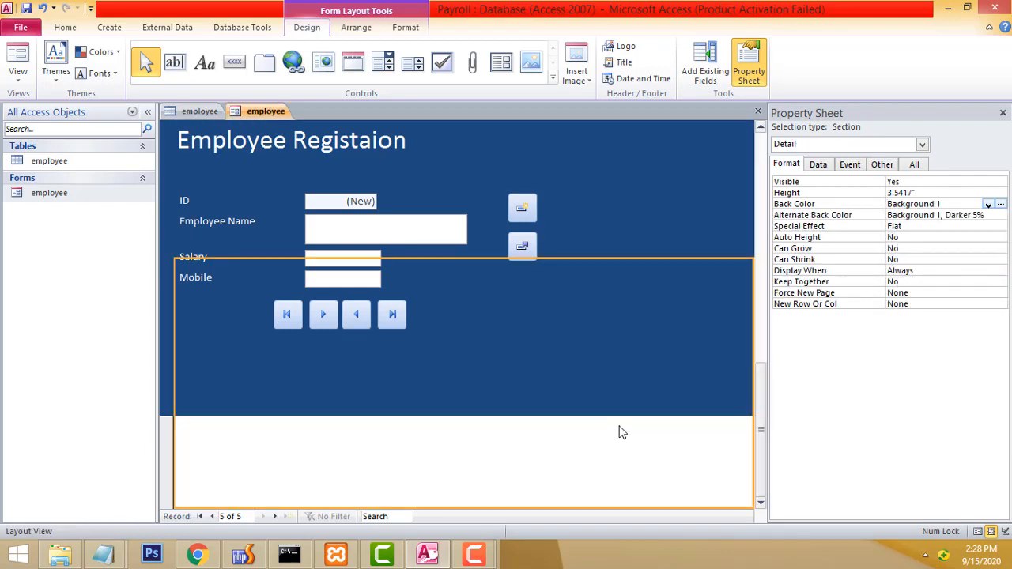
pyautogui.click(560, 406)
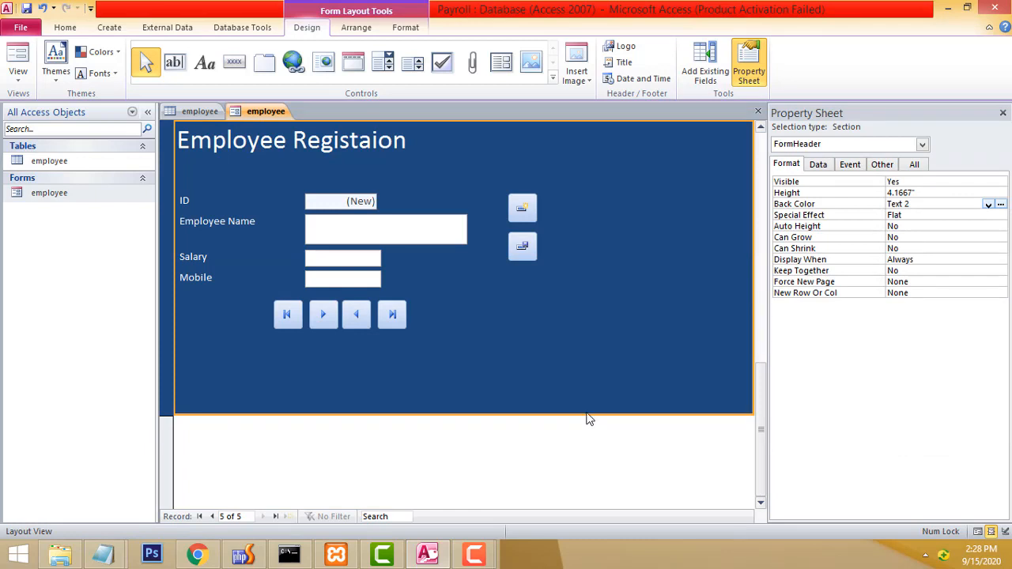
# Set the title's font to Adobe Hebrew at size 36.
pyautogui.click(302, 142)
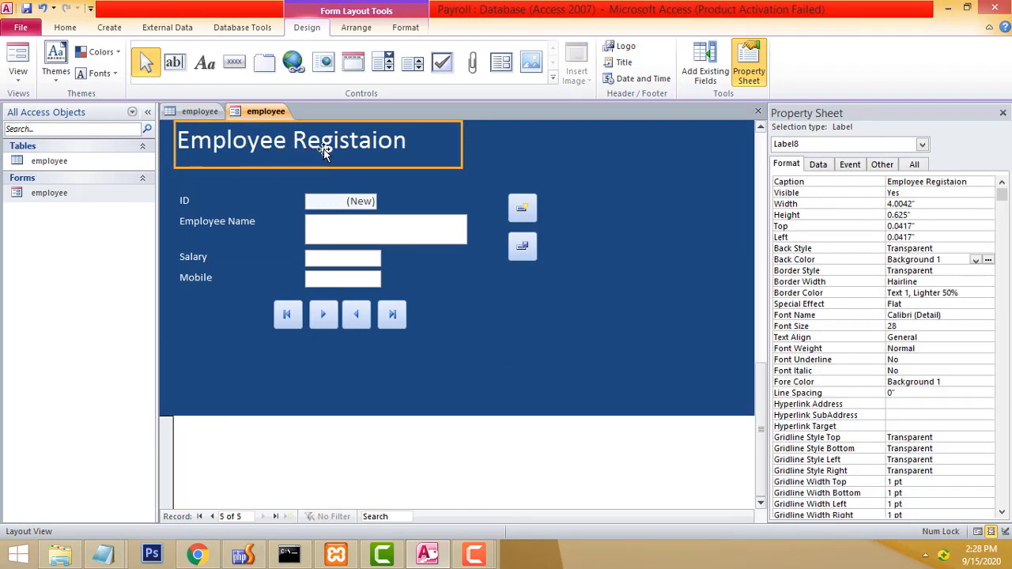
pyautogui.doubleClick(348, 141)
pyautogui.click(320, 142)
pyautogui.moveTo(410, 147); pyautogui.dragTo(107, 128)
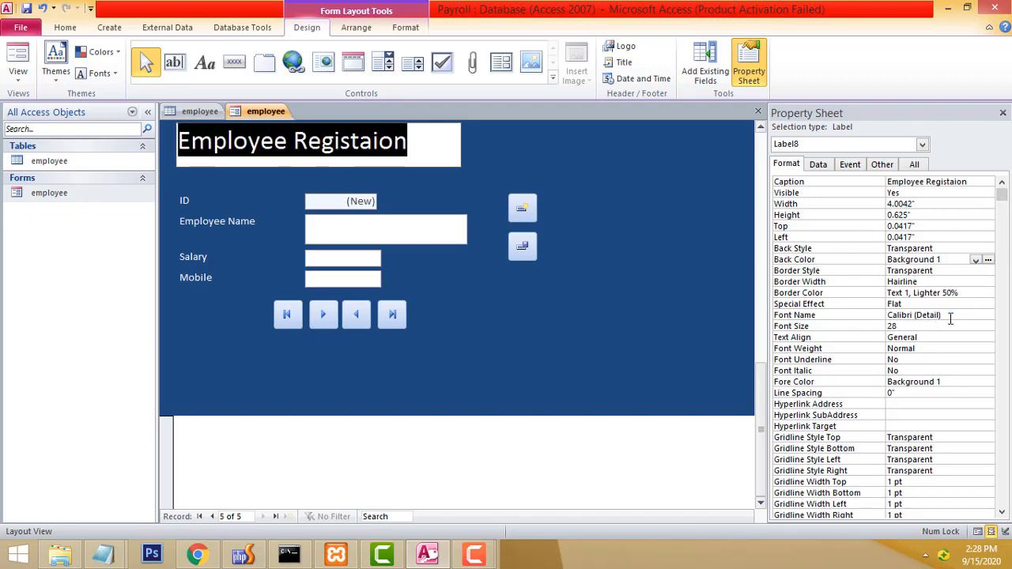
pyautogui.click(977, 315)
pyautogui.click(989, 316)
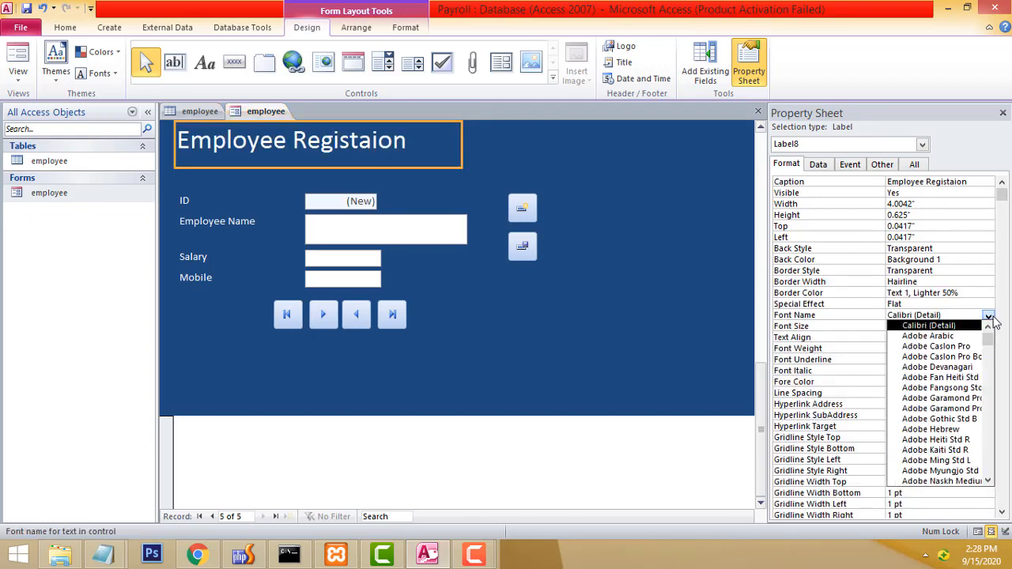
pyautogui.click(939, 431)
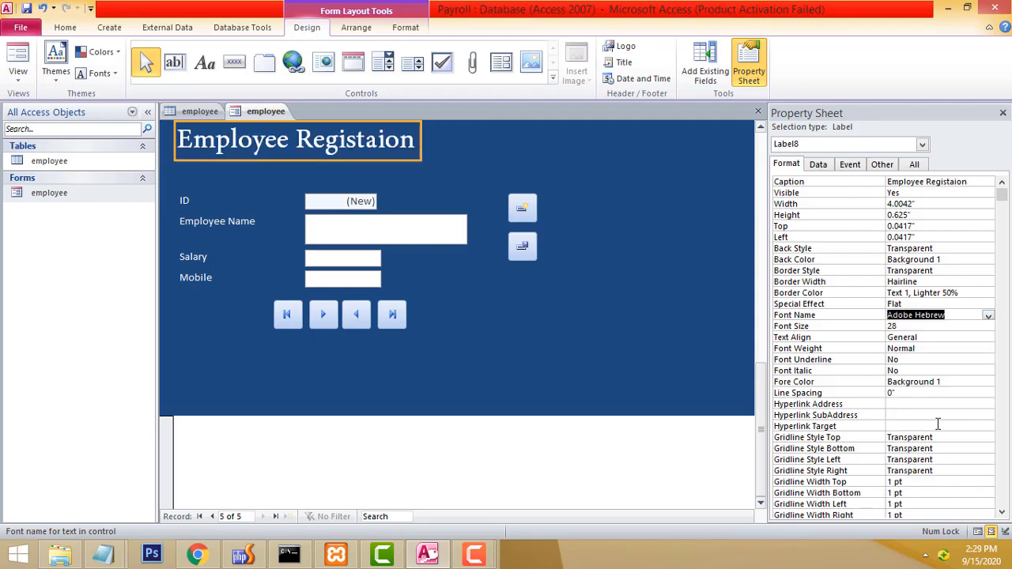
pyautogui.click(973, 326)
pyautogui.click(988, 327)
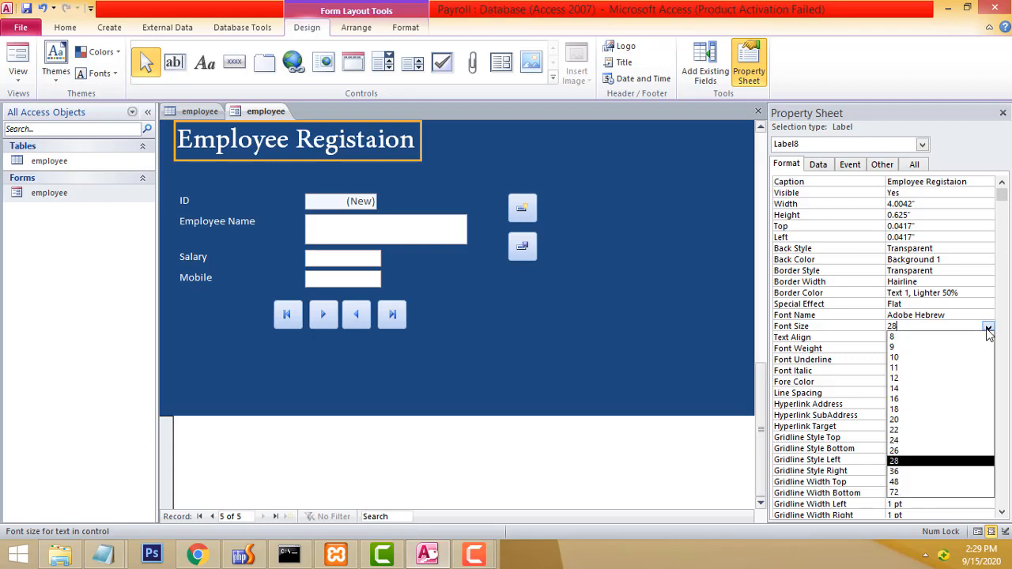
pyautogui.click(902, 471)
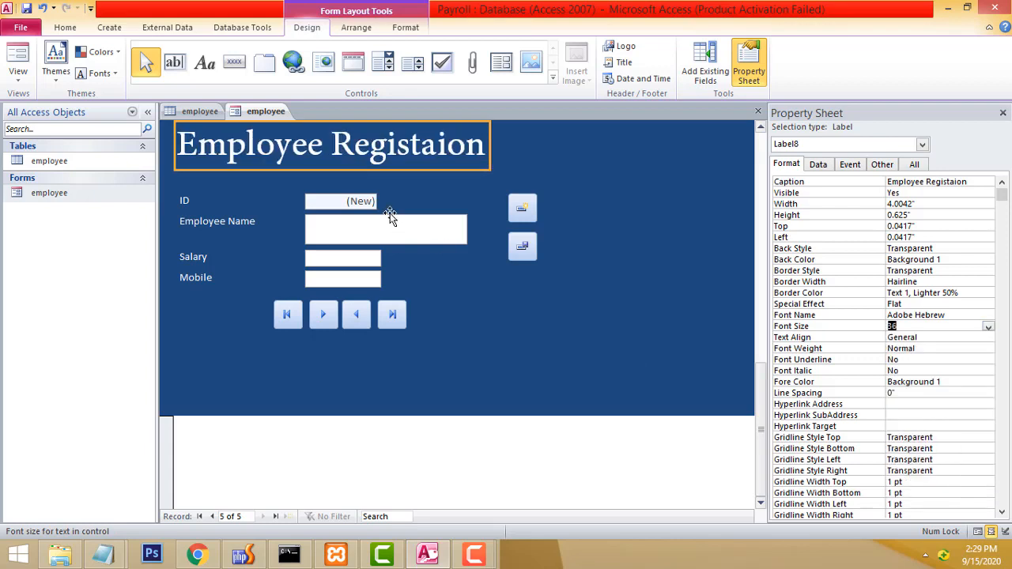
# Move the title slightly right in the header.
pyautogui.moveTo(374, 152); pyautogui.dragTo(318, 147)
pyautogui.click(342, 453)
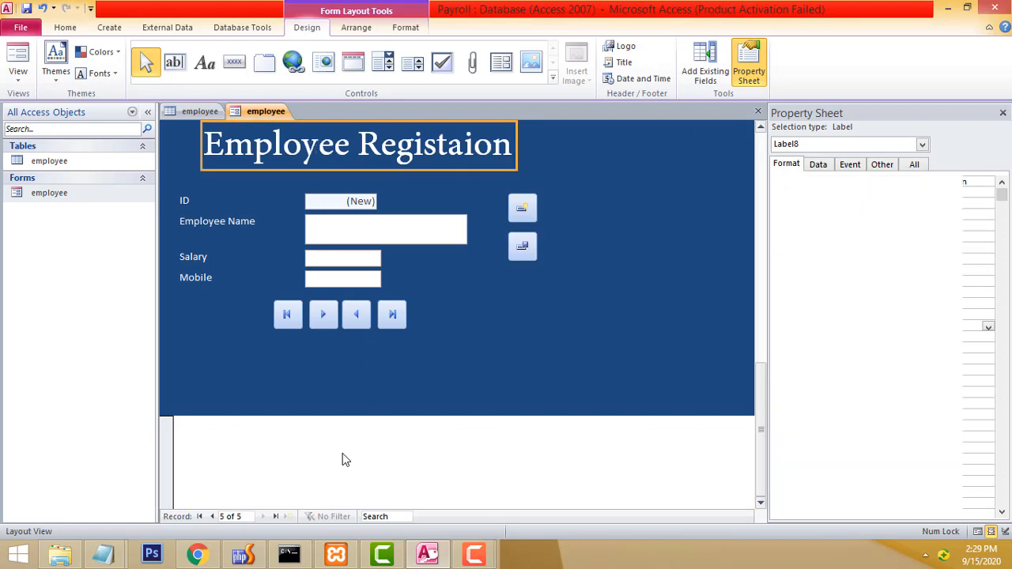
pyautogui.click(167, 457)
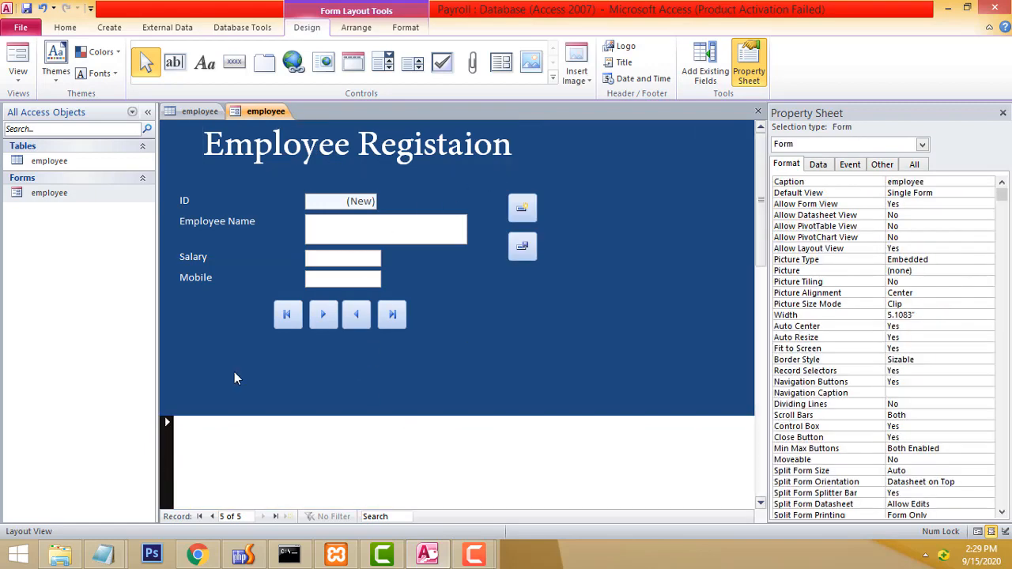
# Open the employee form, then close it from Layout View.
pyautogui.rightClick(23, 196)
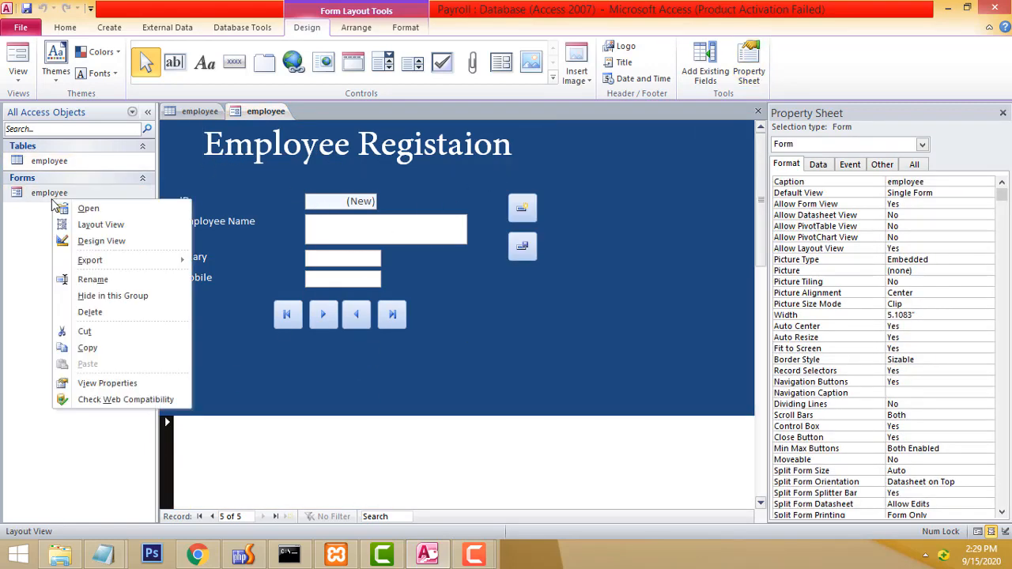
pyautogui.click(85, 212)
pyautogui.click(427, 151)
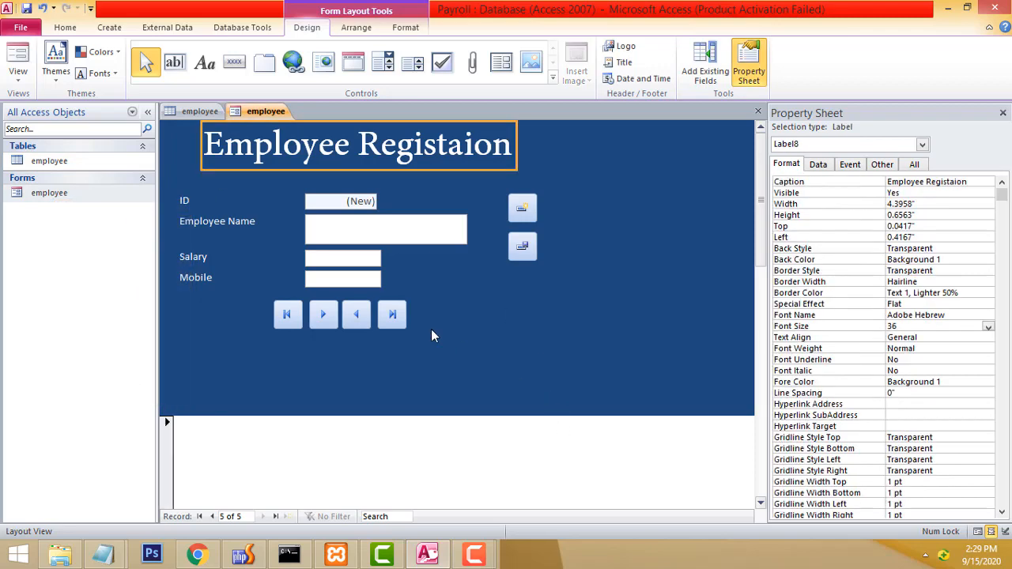
pyautogui.click(356, 316)
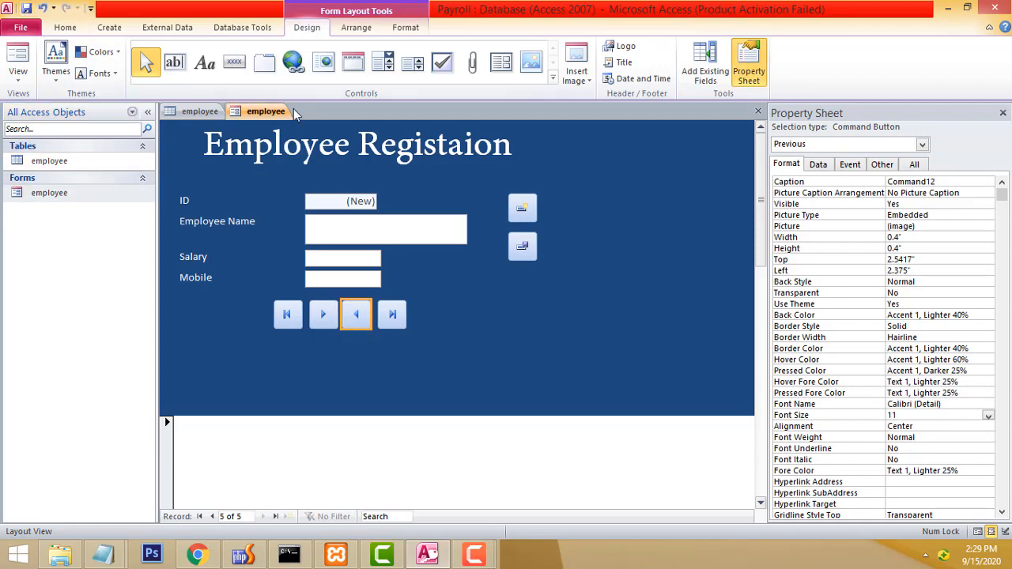
pyautogui.rightClick(269, 112)
pyautogui.click(316, 132)
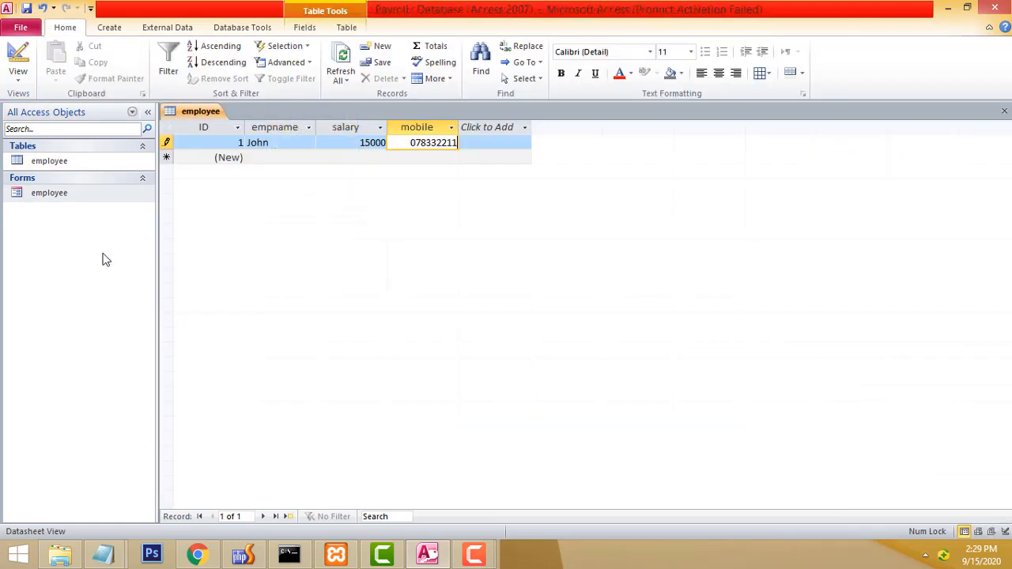
# Reopen the form in Form View and test the Previous, Last and First record buttons.
pyautogui.rightClick(56, 198)
pyautogui.click(86, 203)
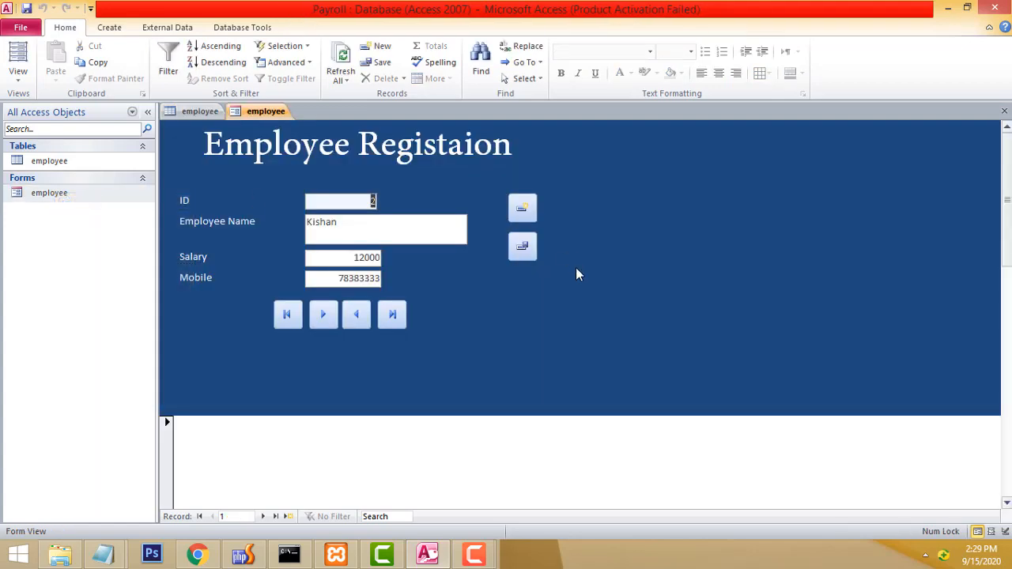
pyautogui.click(350, 322)
pyautogui.press('Return')
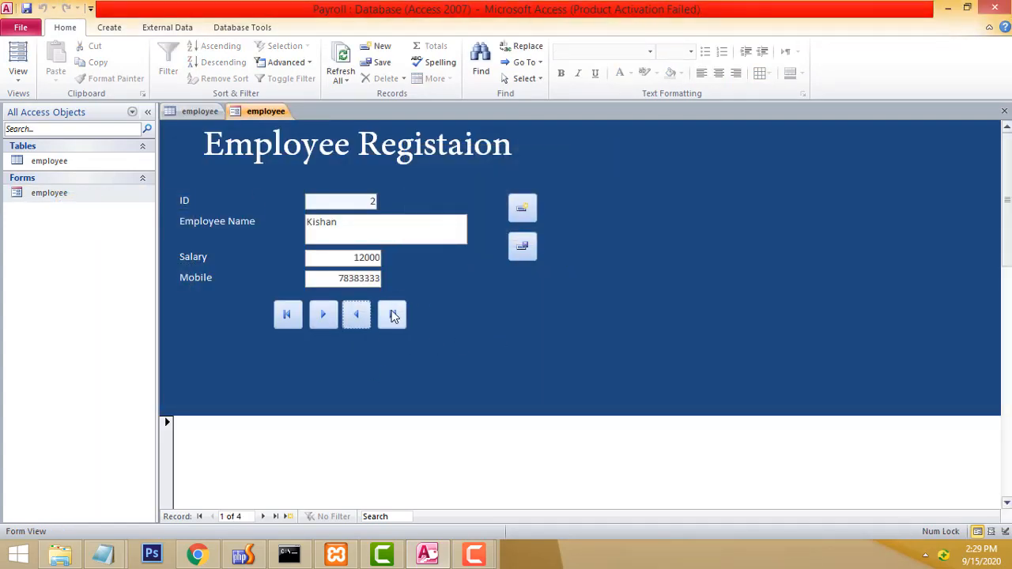
pyautogui.click(394, 316)
pyautogui.click(290, 316)
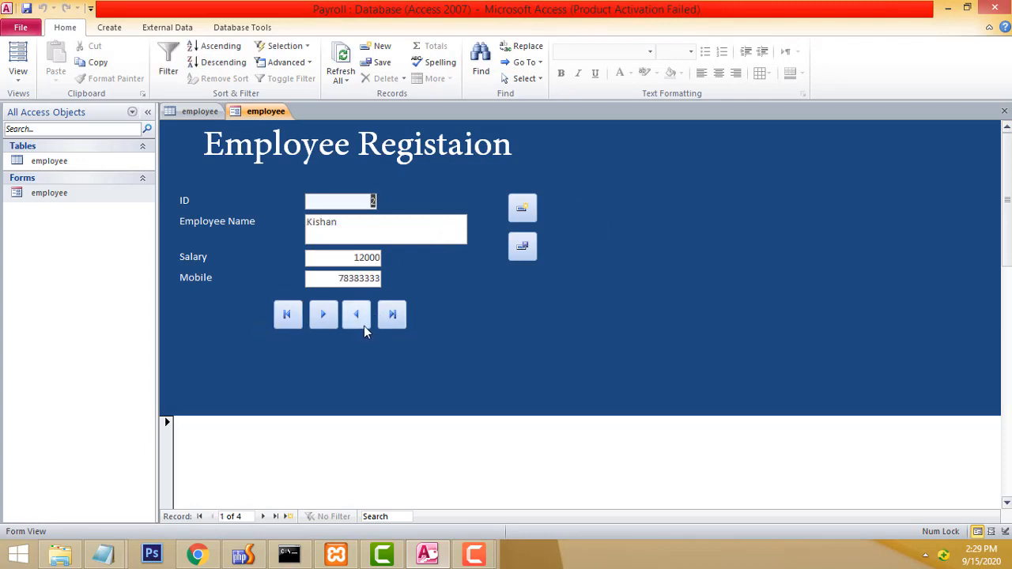
# Test the Next and Previous record buttons, ending on record 2 of 4.
pyautogui.click(322, 314)
pyautogui.click(323, 315)
pyautogui.click(322, 315)
pyautogui.click(322, 314)
pyautogui.click(322, 314)
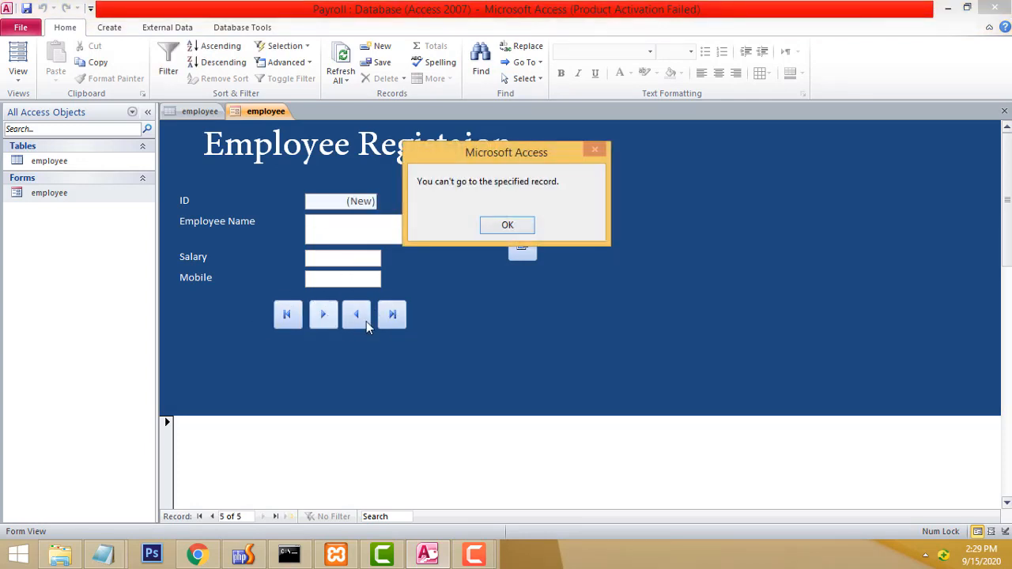
pyautogui.click(507, 226)
pyautogui.click(357, 315)
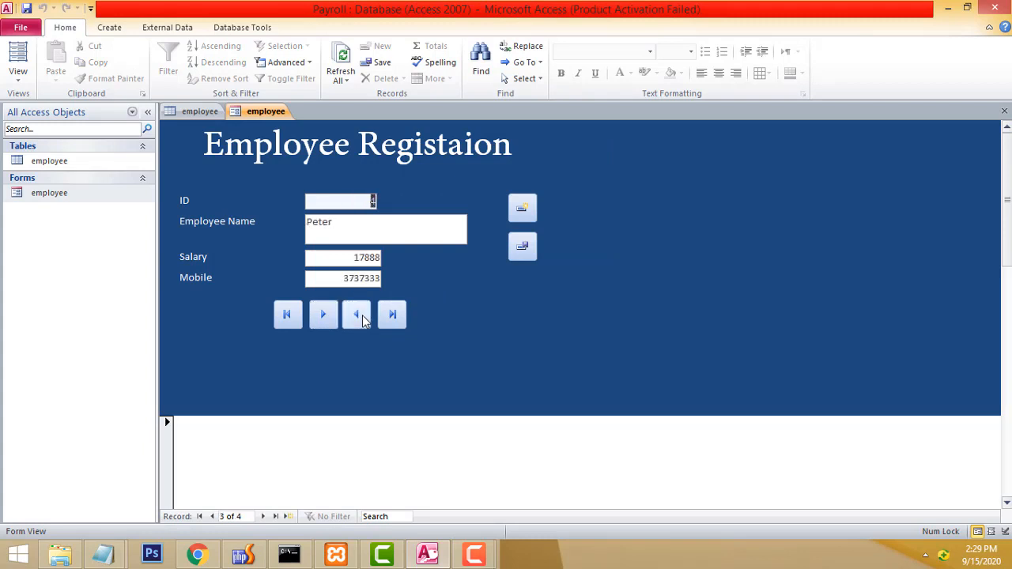
pyautogui.click(356, 315)
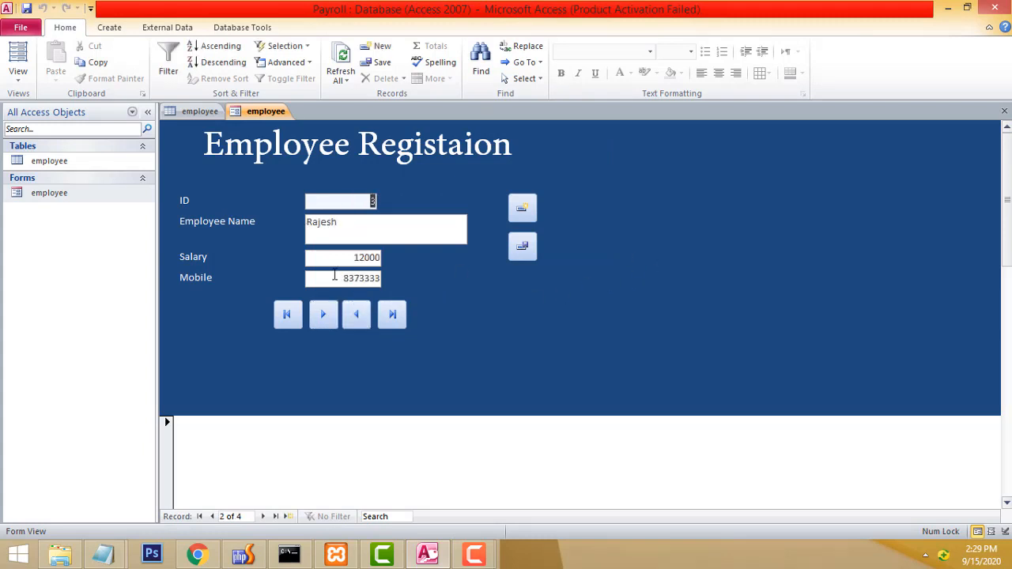
pyautogui.click(366, 259)
pyautogui.press('Tab')
pyautogui.rightClick(408, 276)
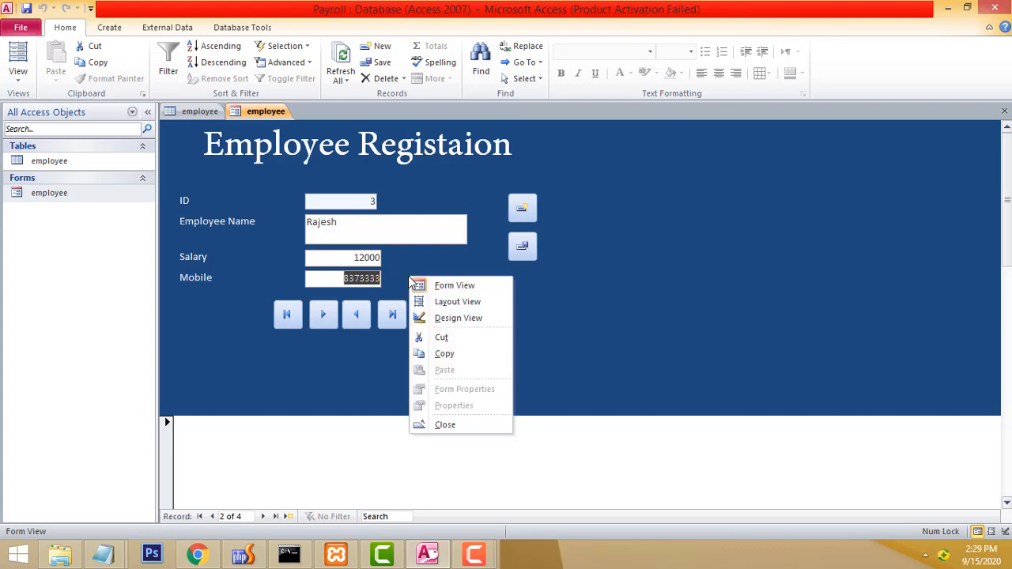
# In Design View, set Text Align to Left for the Mobile and Salary boxes.
pyautogui.click(459, 317)
pyautogui.click(348, 309)
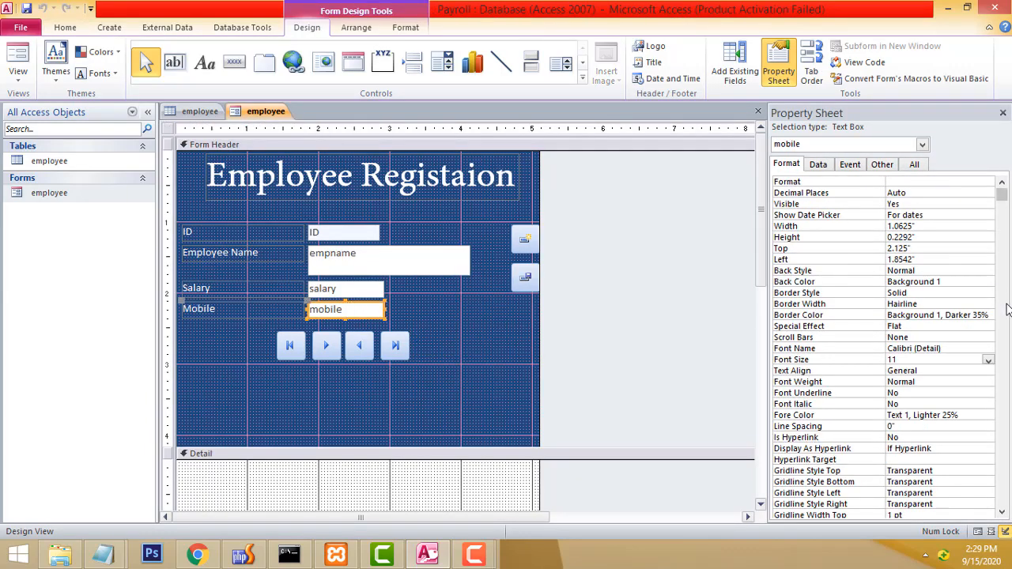
pyautogui.click(956, 371)
pyautogui.click(988, 371)
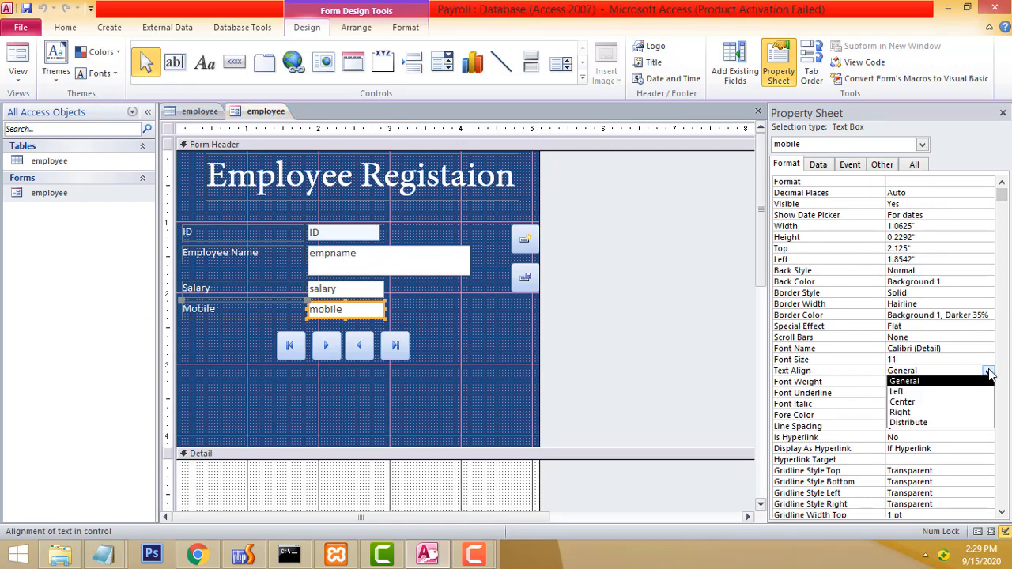
pyautogui.click(900, 392)
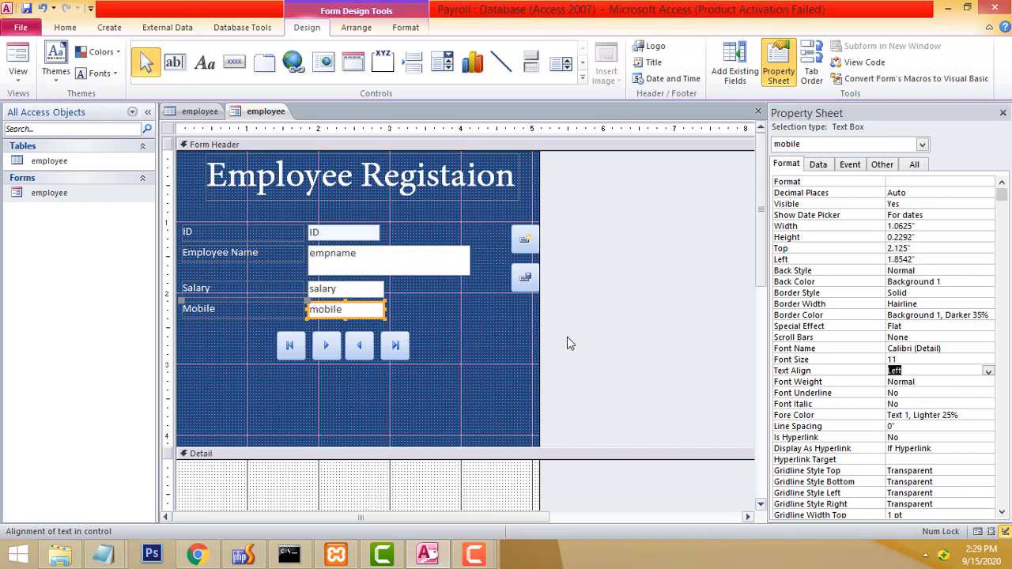
pyautogui.click(327, 294)
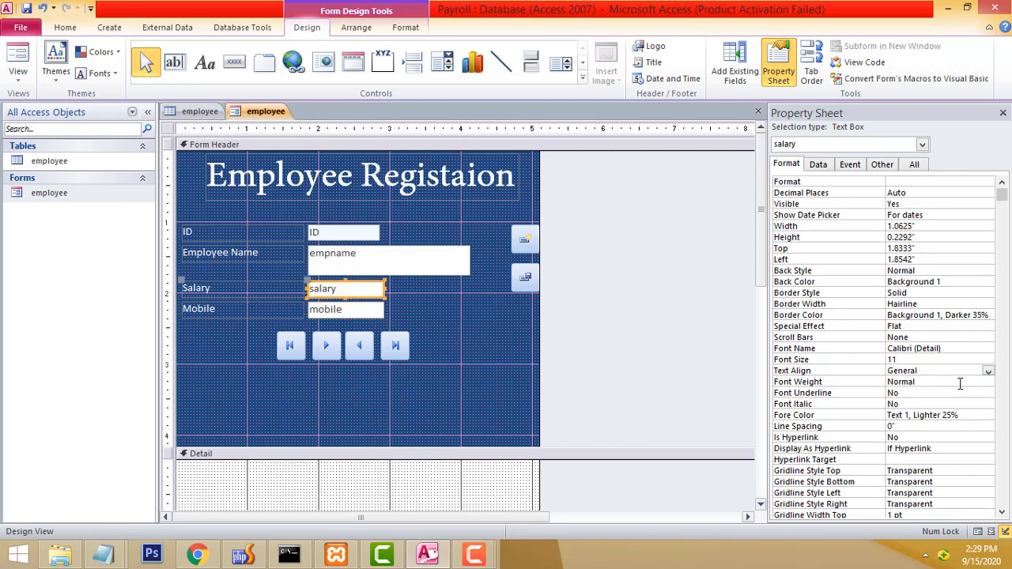
pyautogui.click(988, 371)
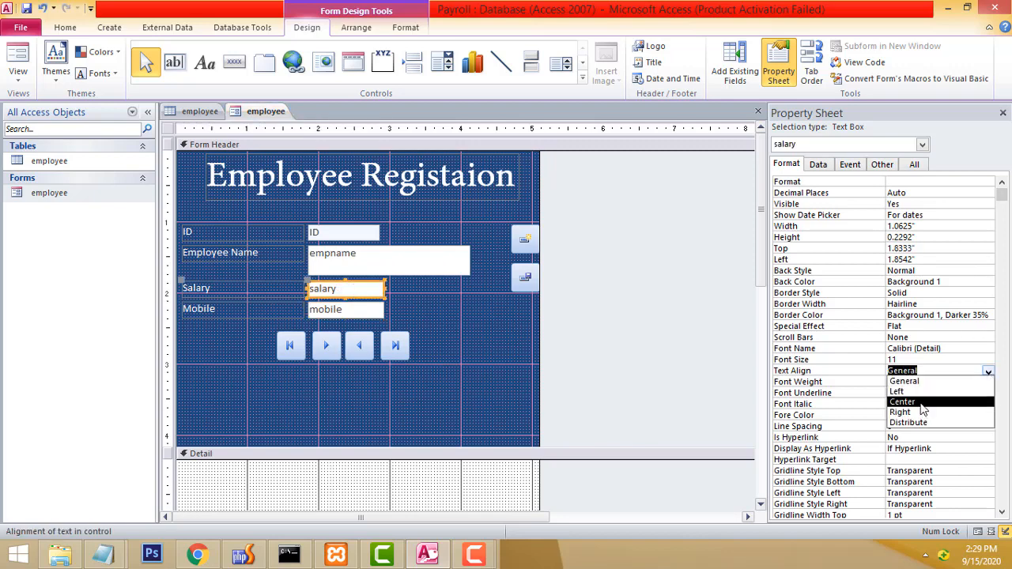
pyautogui.click(921, 396)
# Set Text Align to Left for the Employee Name and ID boxes.
pyautogui.click(351, 266)
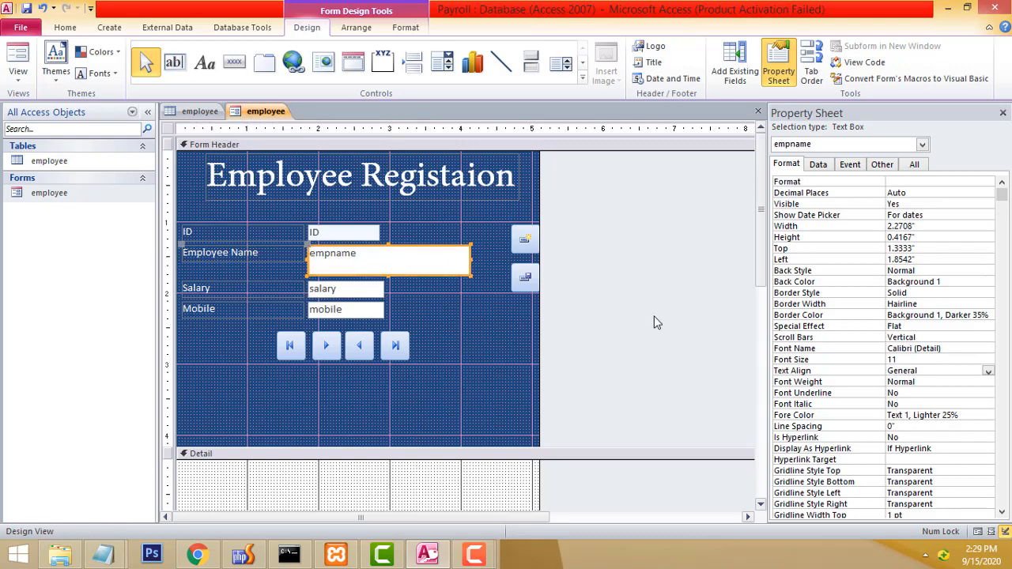
pyautogui.click(989, 371)
pyautogui.click(925, 387)
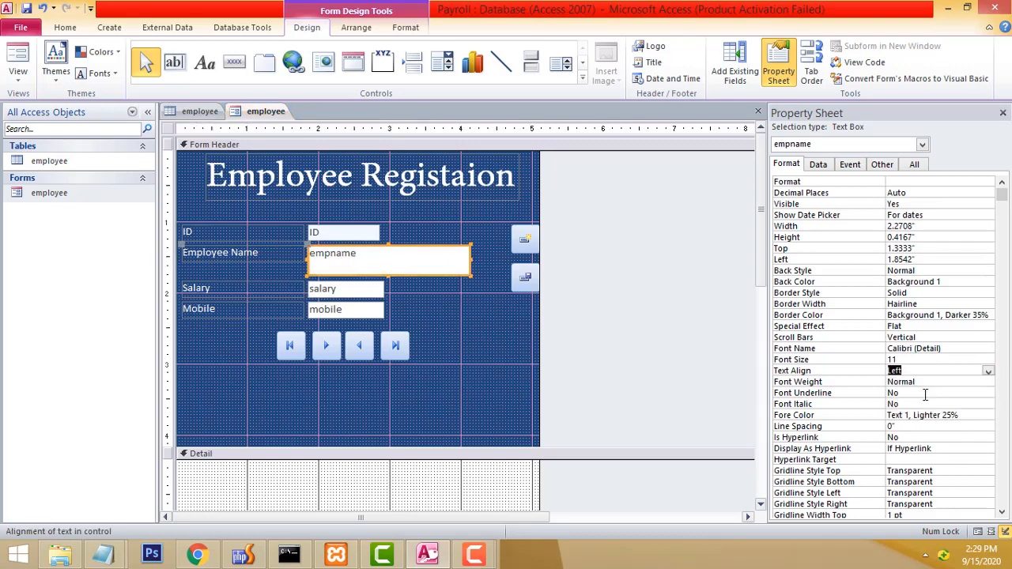
pyautogui.click(343, 236)
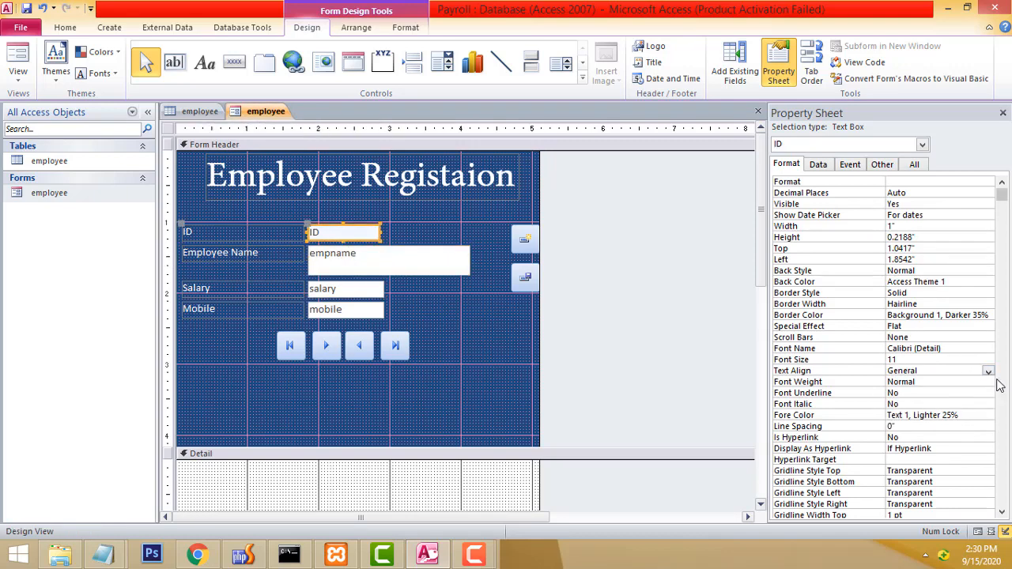
pyautogui.click(988, 371)
pyautogui.click(933, 393)
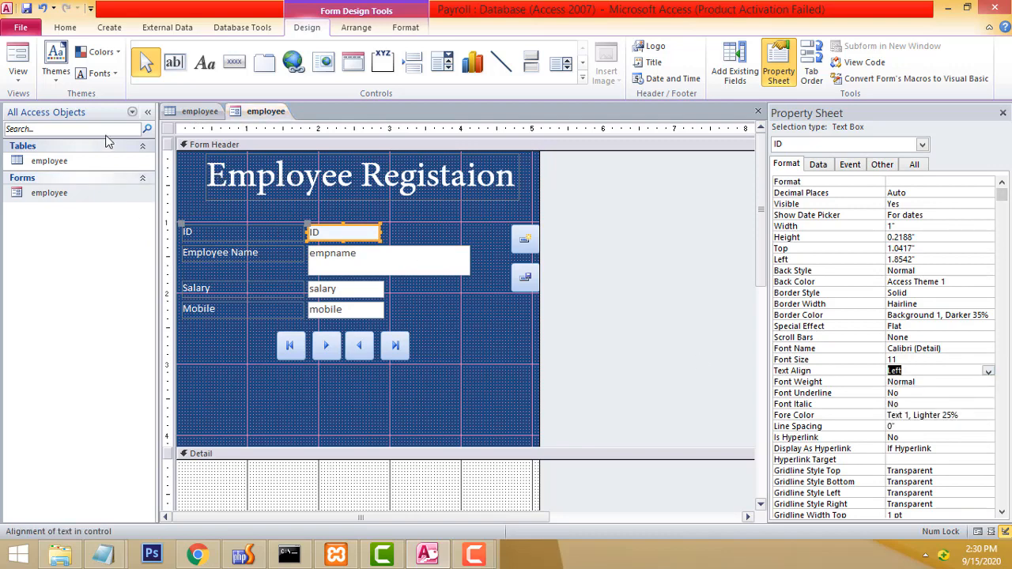
# Save the employee form's design changes.
pyautogui.click(27, 11)
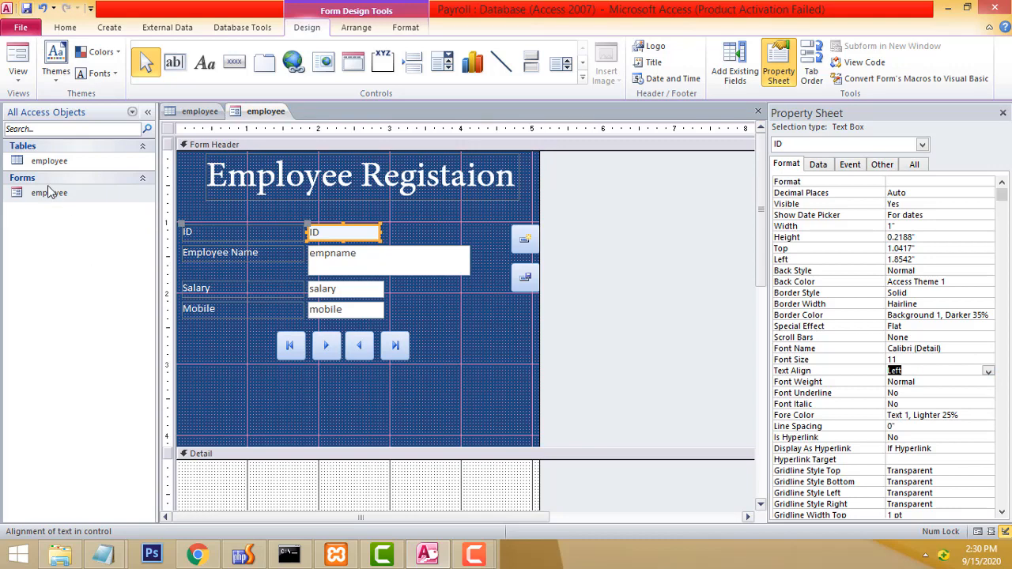
pyautogui.click(49, 192)
pyautogui.rightClick(48, 192)
# Open the employee form in Form View and step forward and back, ending on record 2 (ID 3).
pyautogui.click(87, 195)
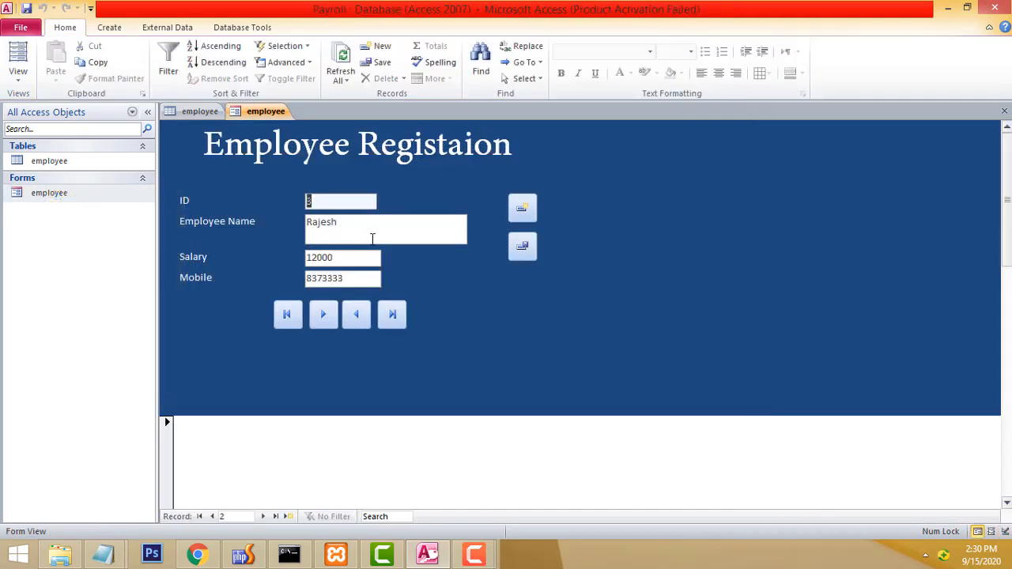
pyautogui.click(324, 314)
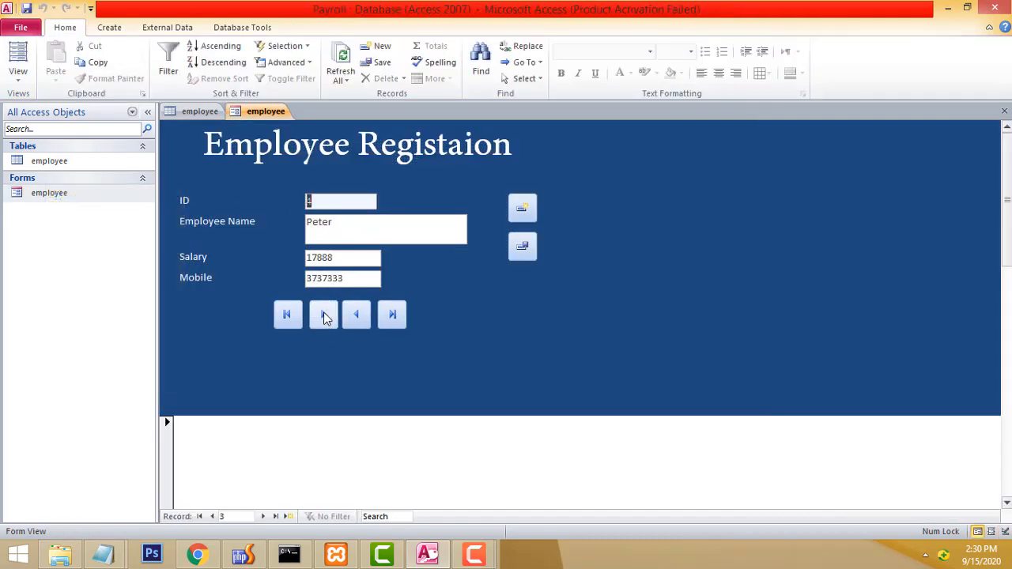
pyautogui.click(325, 315)
pyautogui.click(324, 315)
pyautogui.click(364, 317)
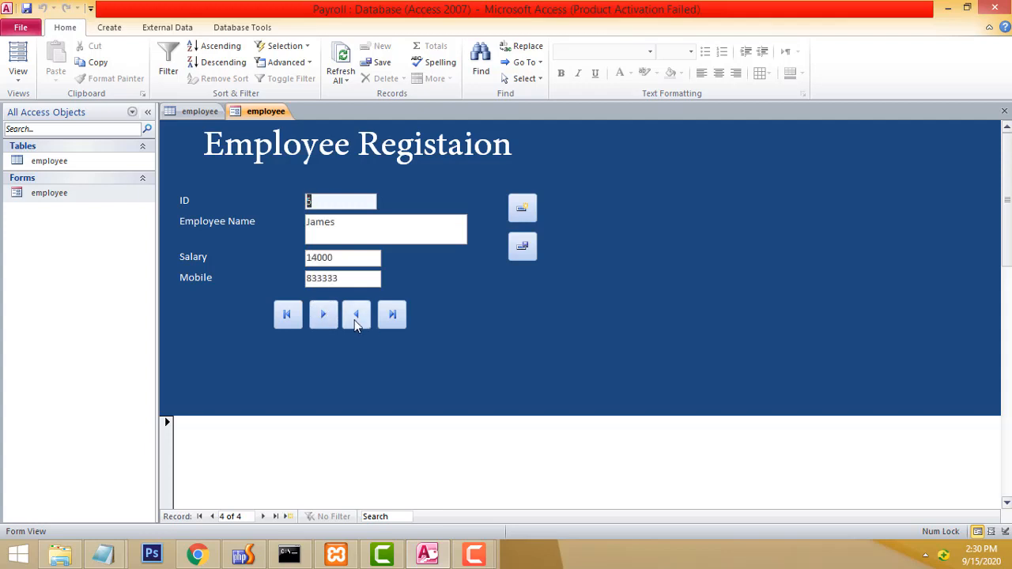
pyautogui.click(360, 320)
pyautogui.click(357, 321)
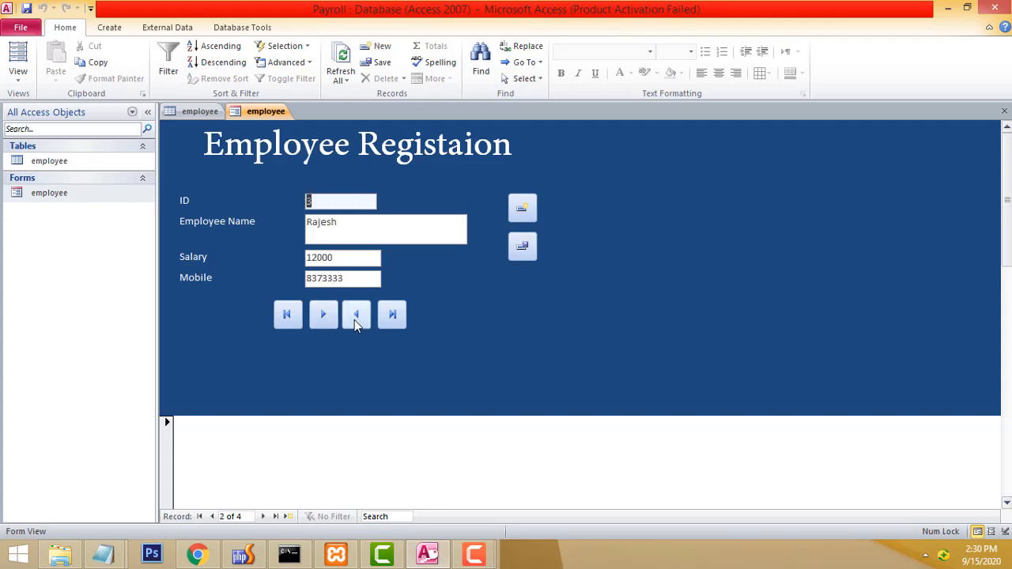